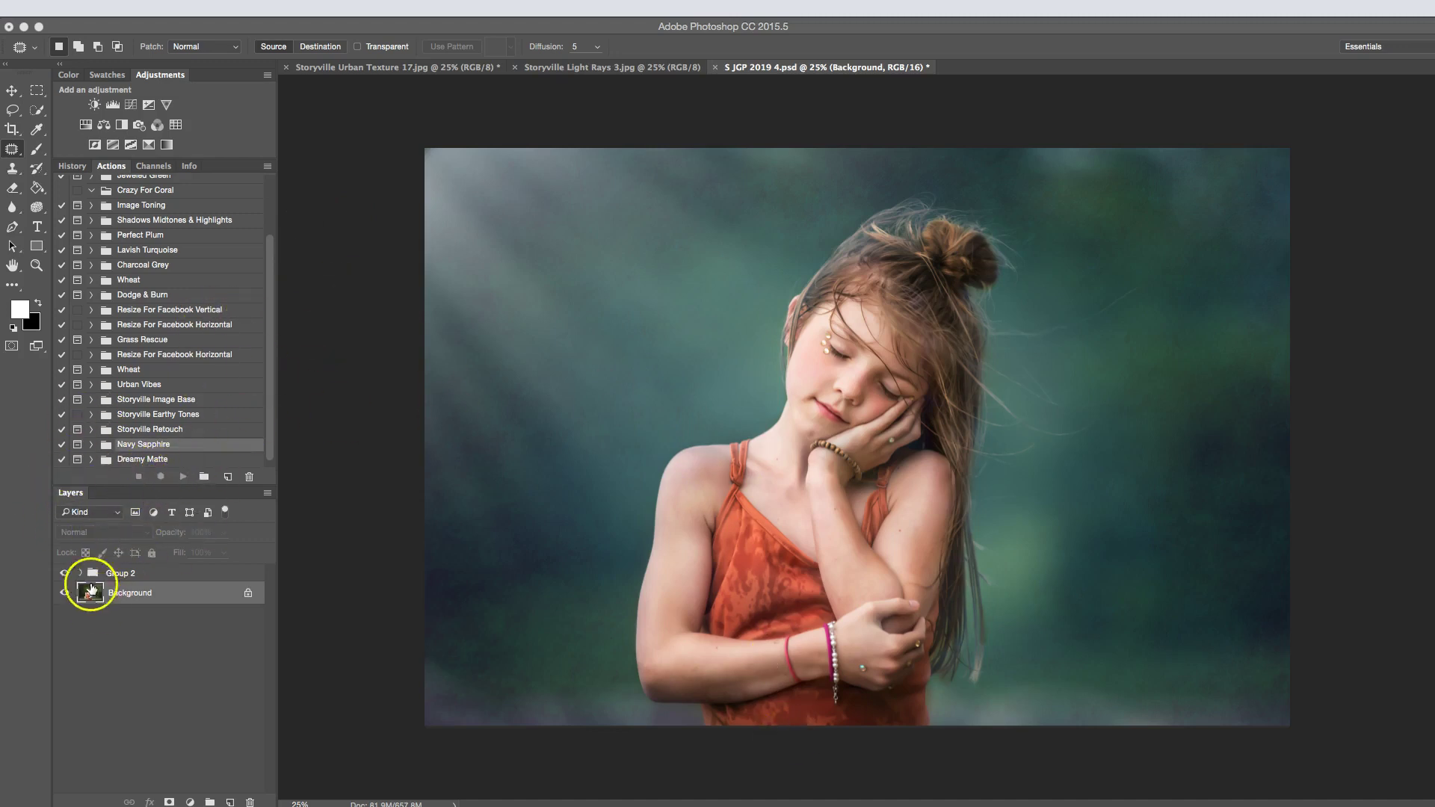
- Compare the portrait with and without Group 2, and delete the group so only the Background layer is left
{"action": "left_click", "coordinate": [65, 575]}
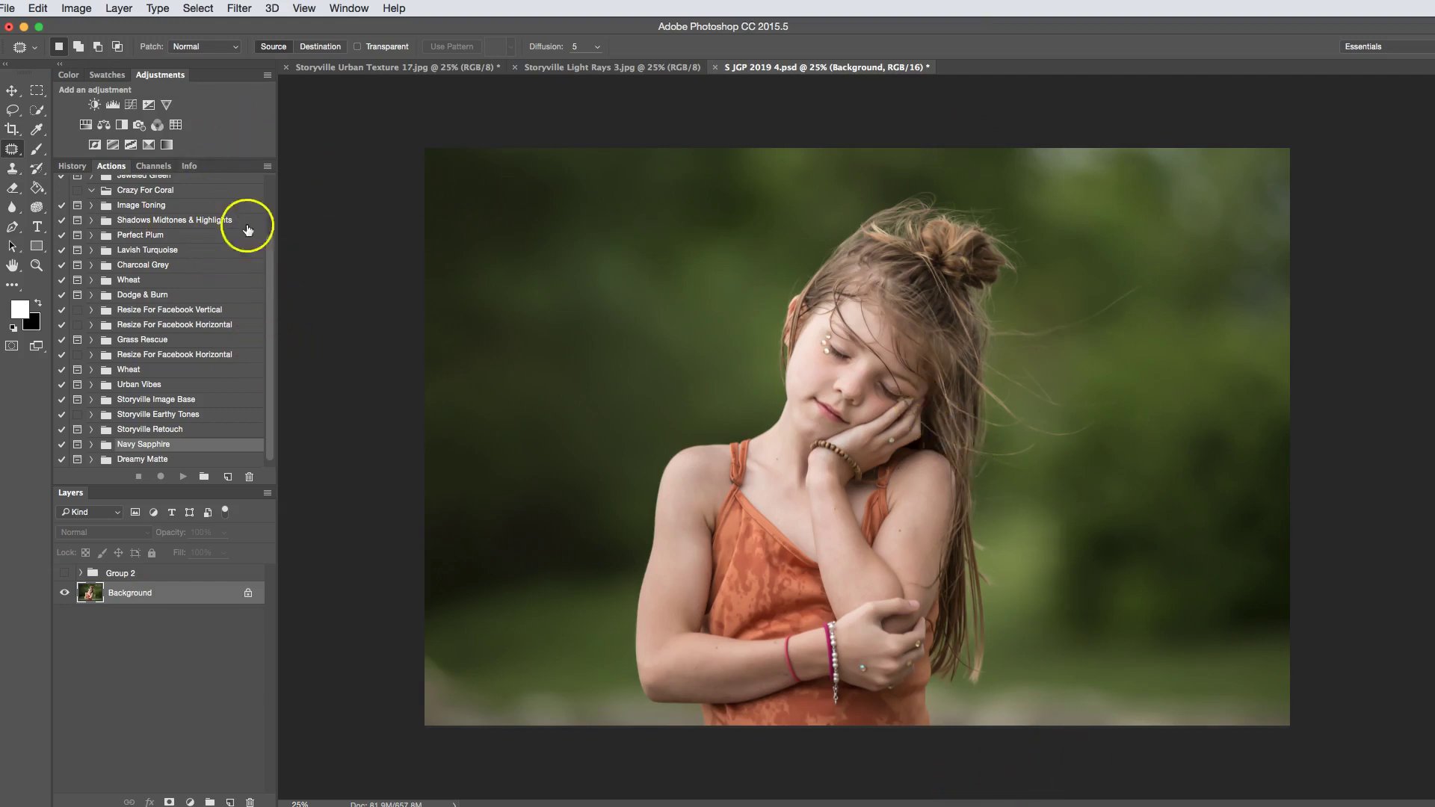
{"action": "left_click", "coordinate": [63, 574]}
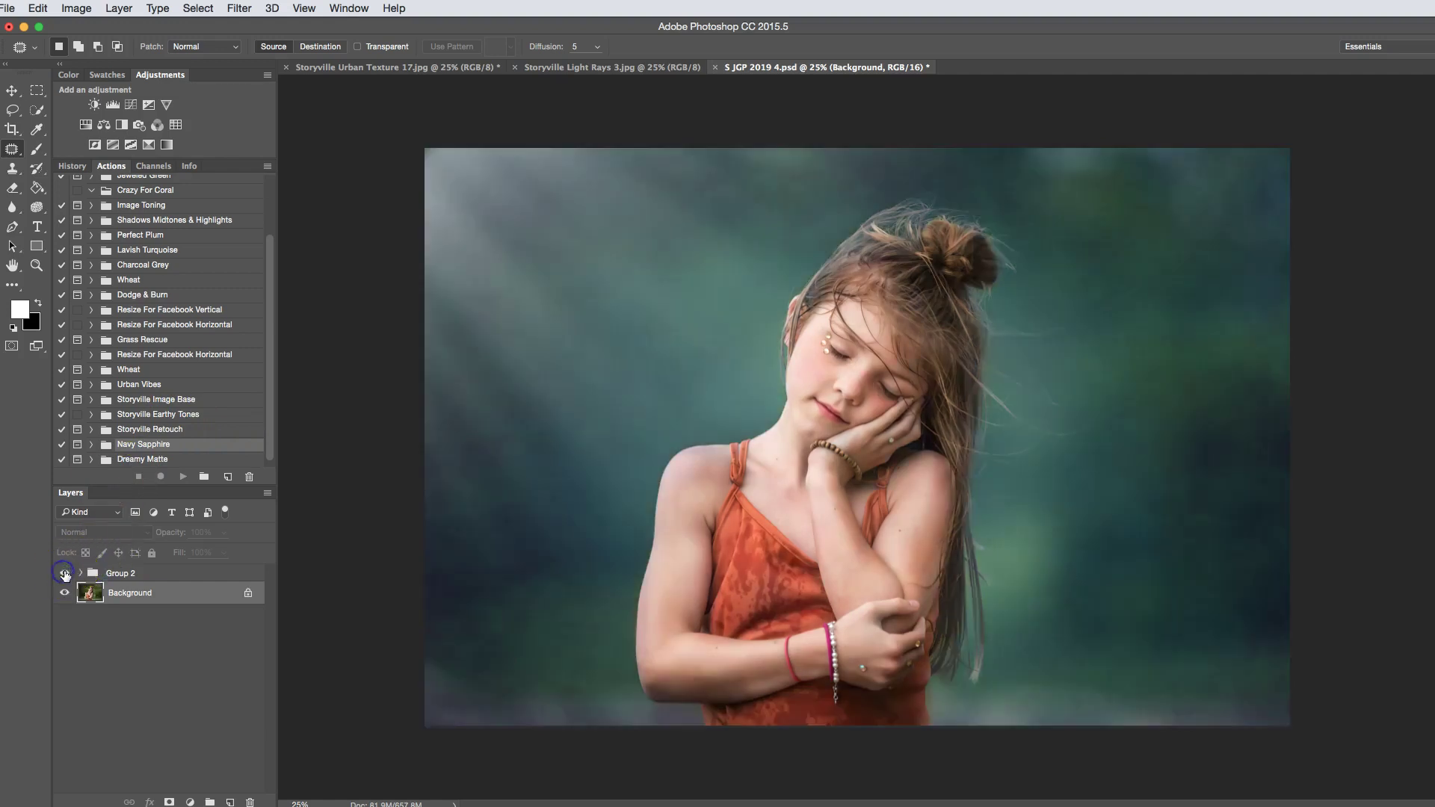
{"action": "left_click", "coordinate": [68, 573]}
{"action": "left_click", "coordinate": [65, 573]}
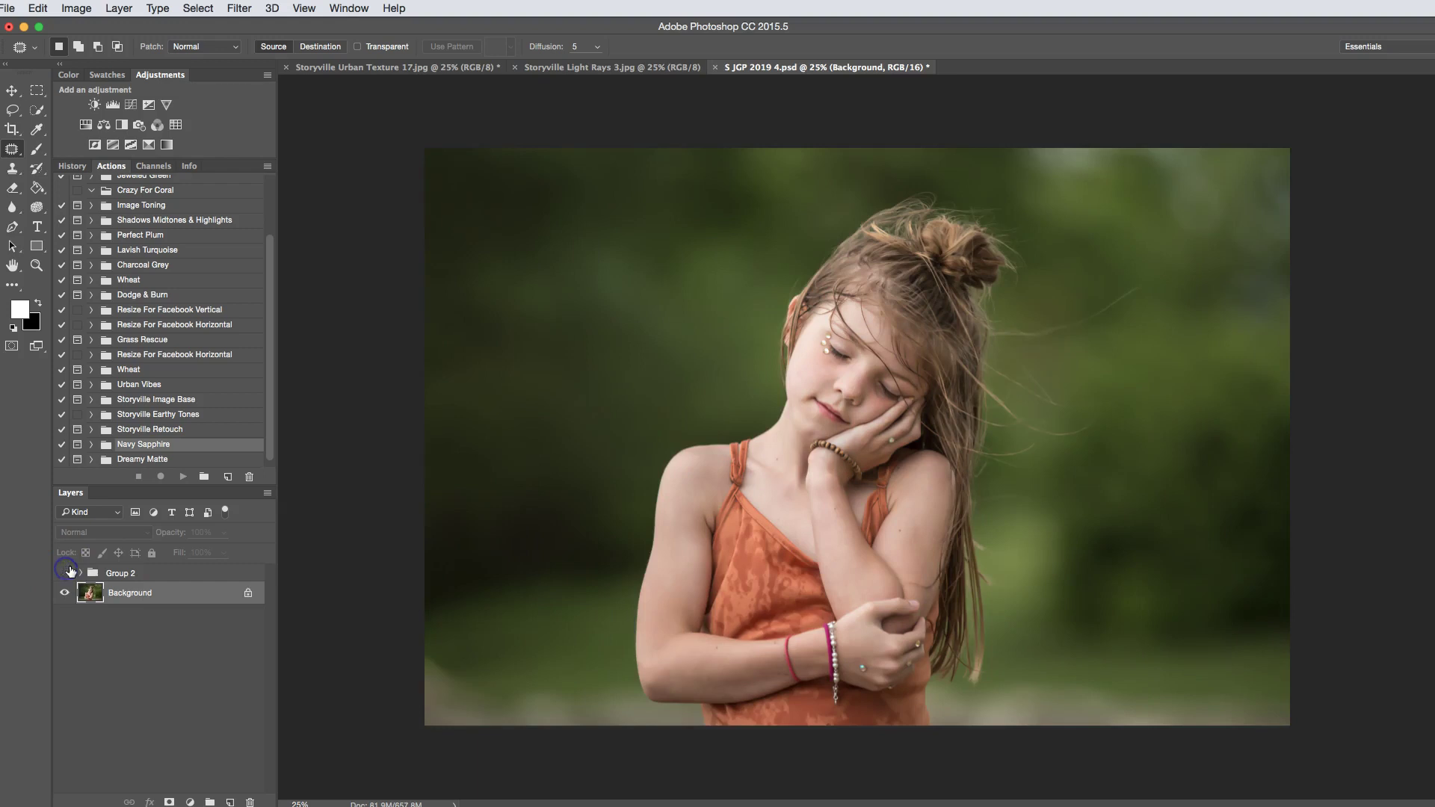
{"action": "left_click", "coordinate": [124, 572]}
{"action": "left_click_drag", "start_coordinate": [159, 578], "coordinate": [250, 800]}
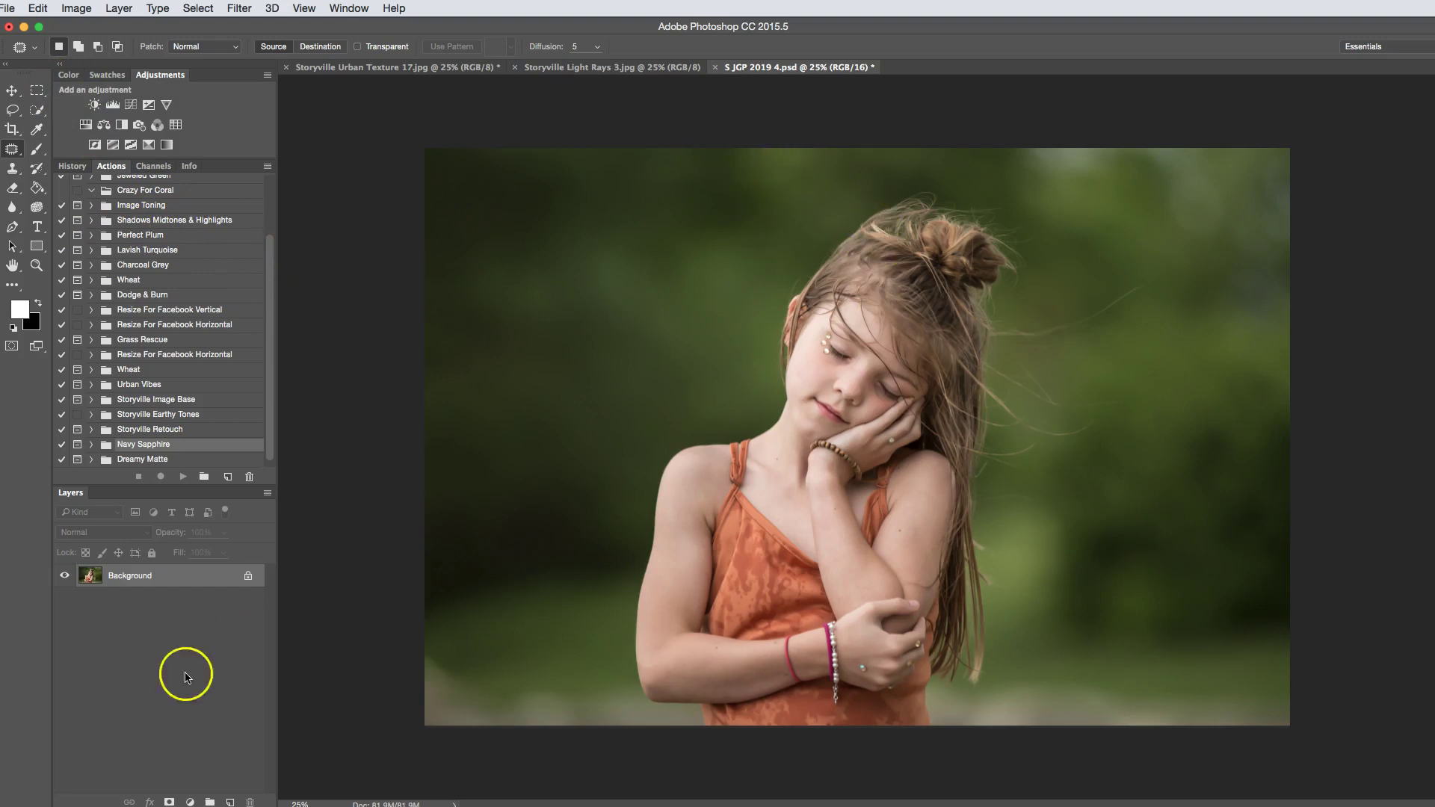
- Run the Storyville Navy Sapphire action from the Navy Sapphire set on the portrait and dismiss its closing message
{"action": "left_click", "coordinate": [91, 445]}
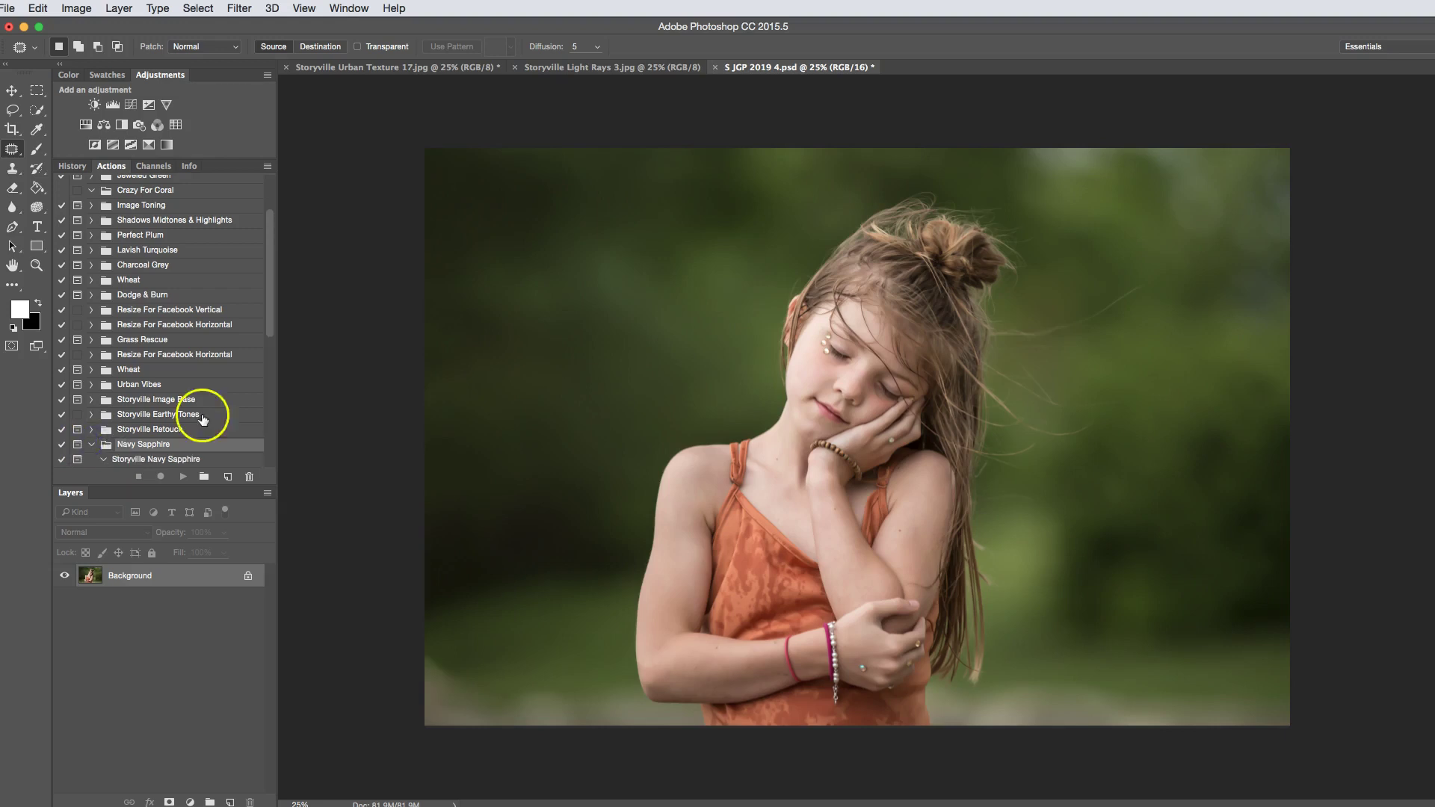
{"action": "left_click_drag", "start_coordinate": [271, 311], "coordinate": [270, 333]}
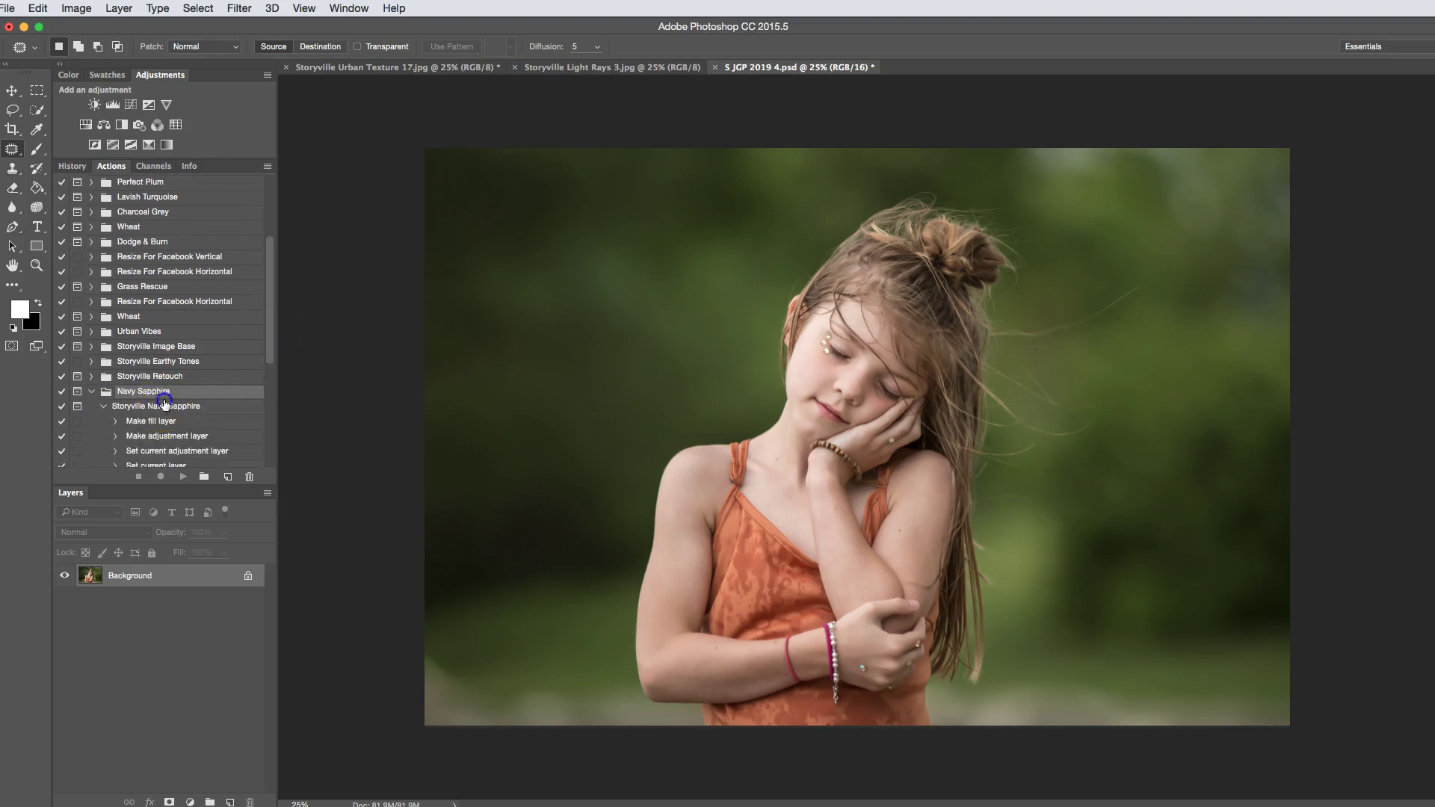
{"action": "left_click", "coordinate": [164, 404]}
{"action": "left_click", "coordinate": [183, 477]}
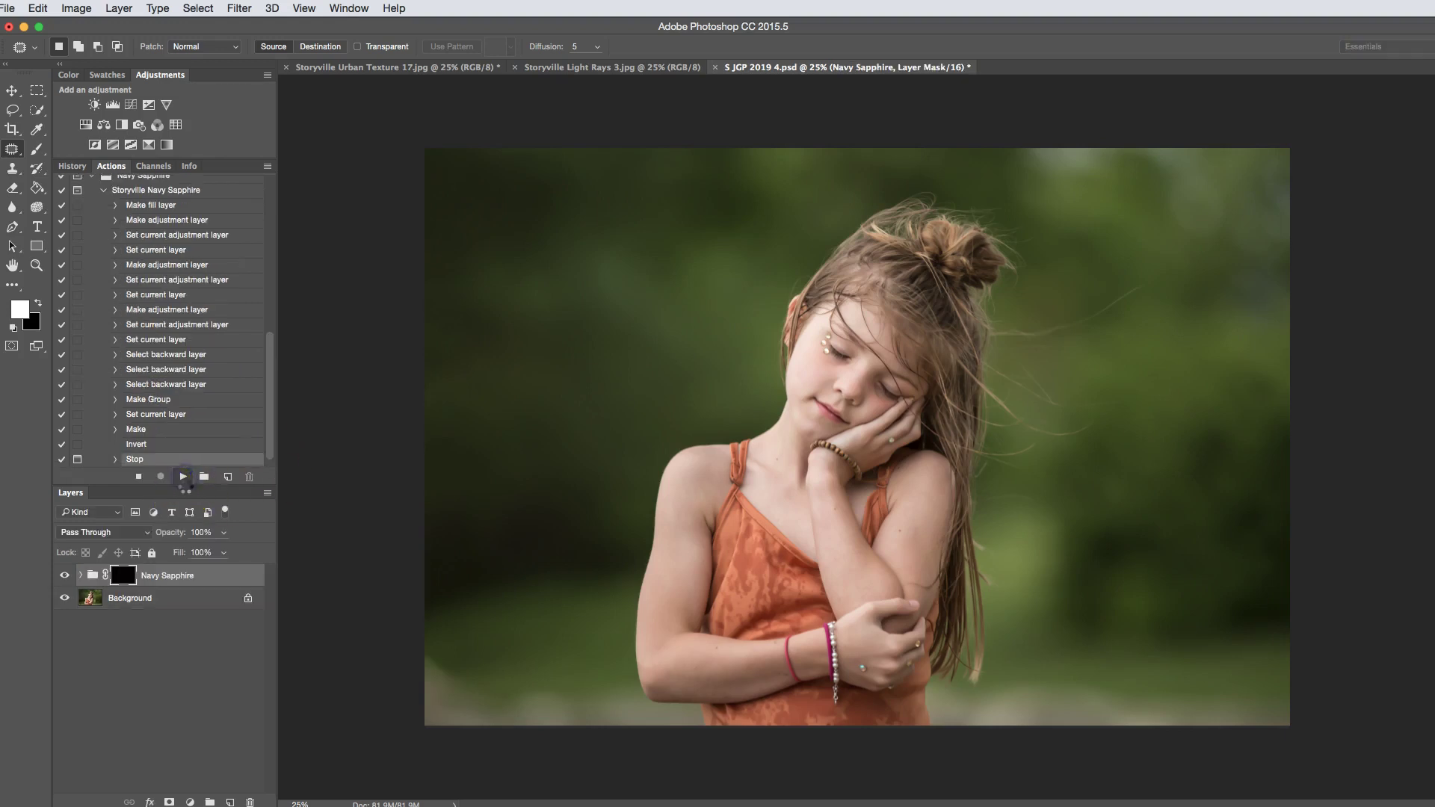
{"action": "left_click", "coordinate": [917, 408]}
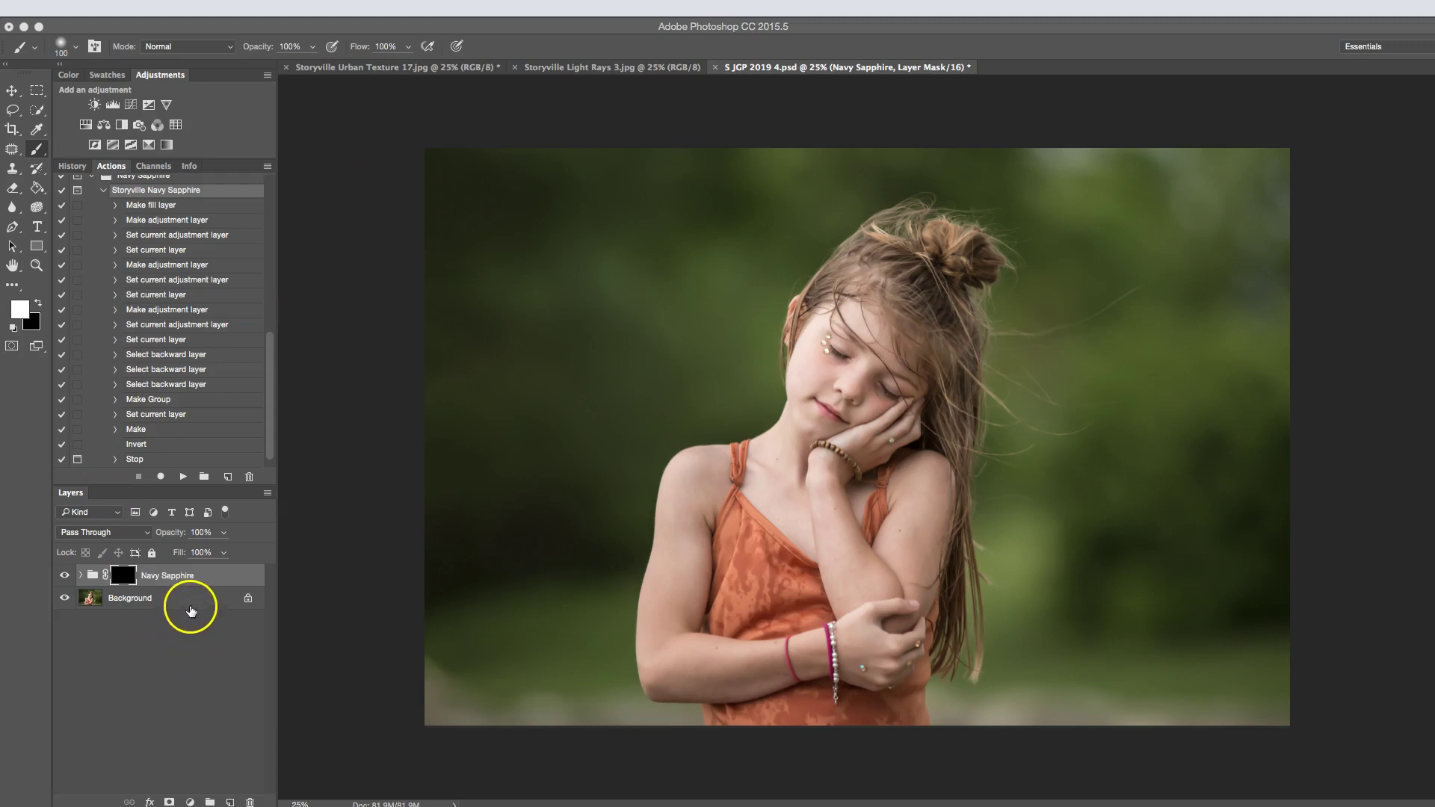
- Invert the Navy Sapphire group's mask to white and hide the group's Contrast and Brighten Up layers
{"action": "left_click", "coordinate": [130, 577]}
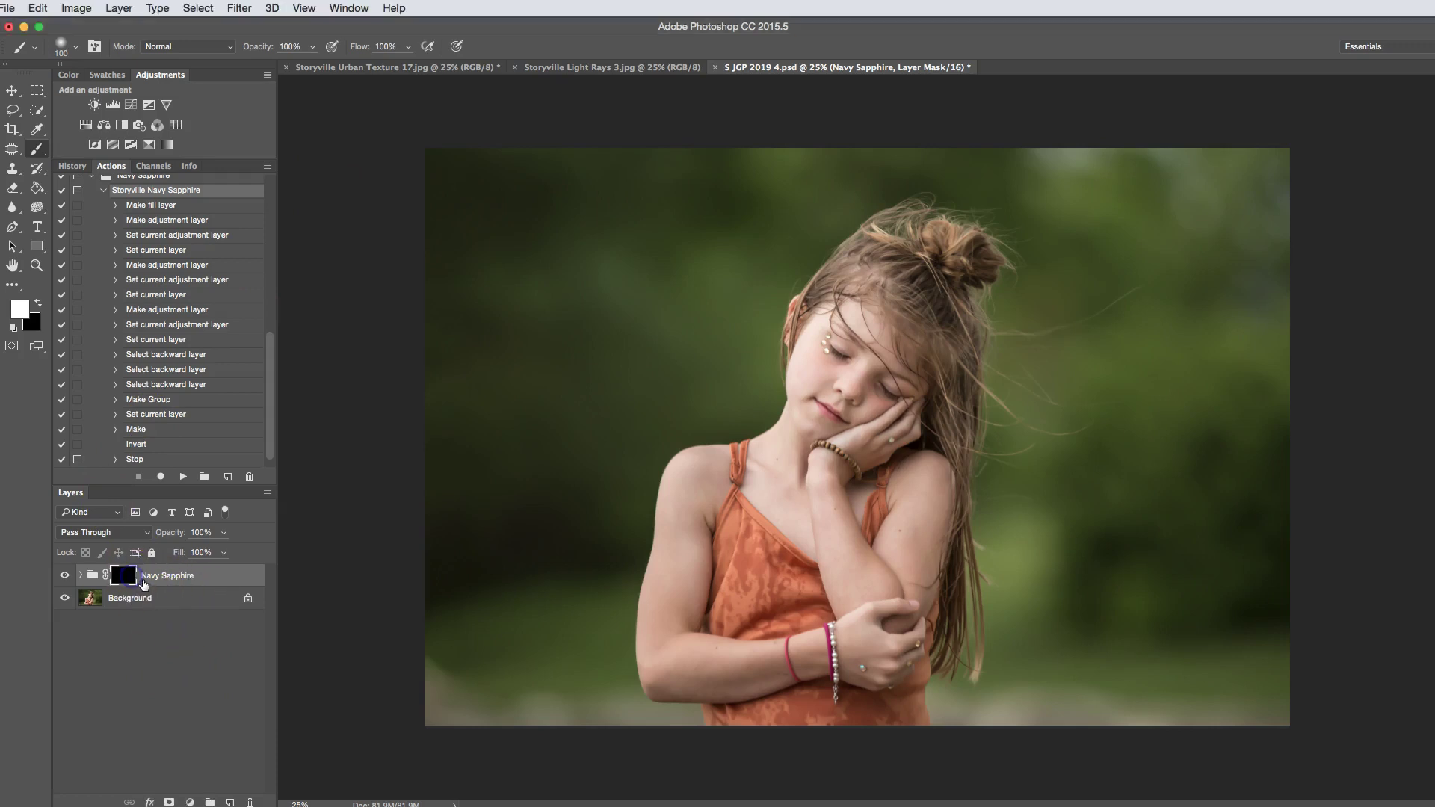
{"action": "key", "text": "super+i"}
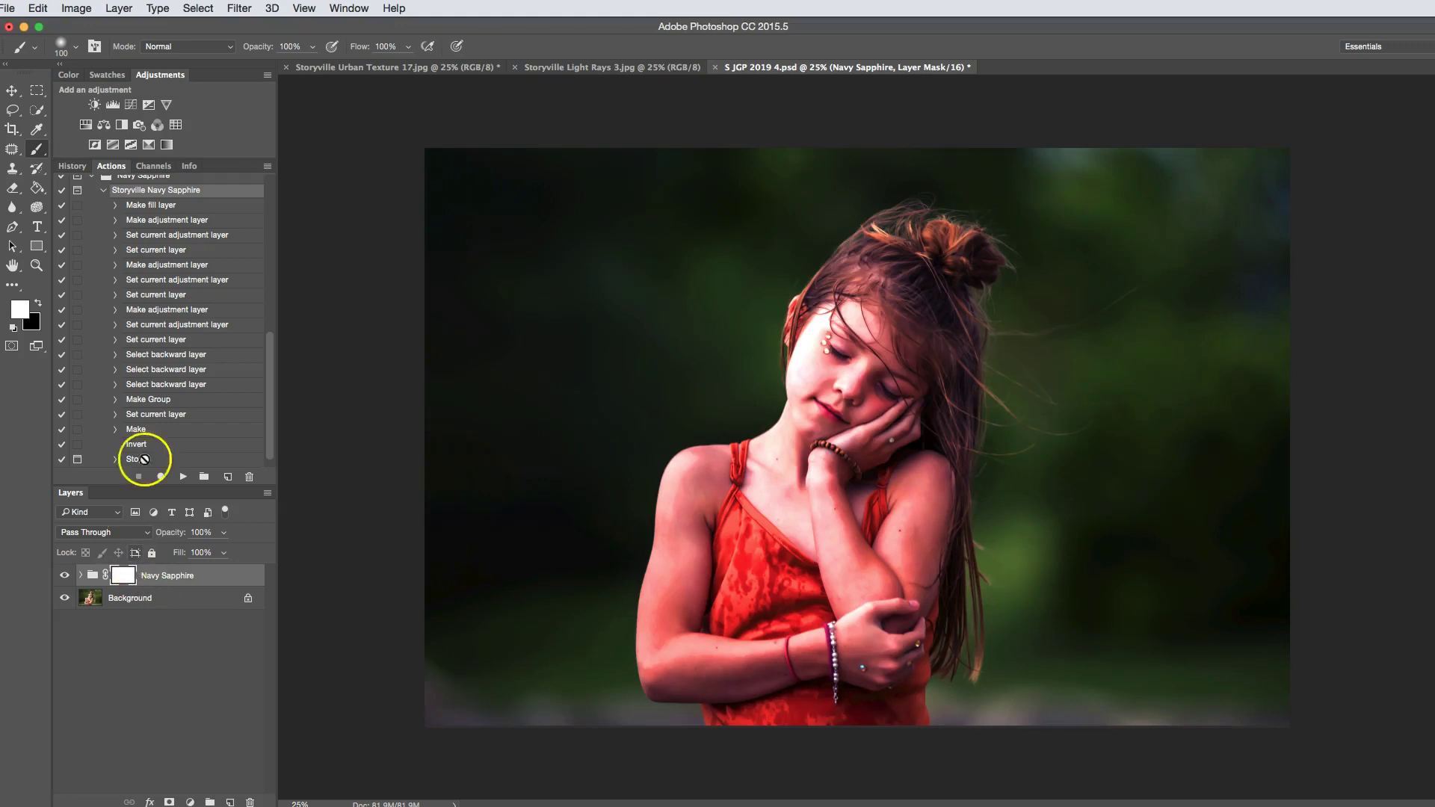
{"action": "left_click", "coordinate": [81, 574]}
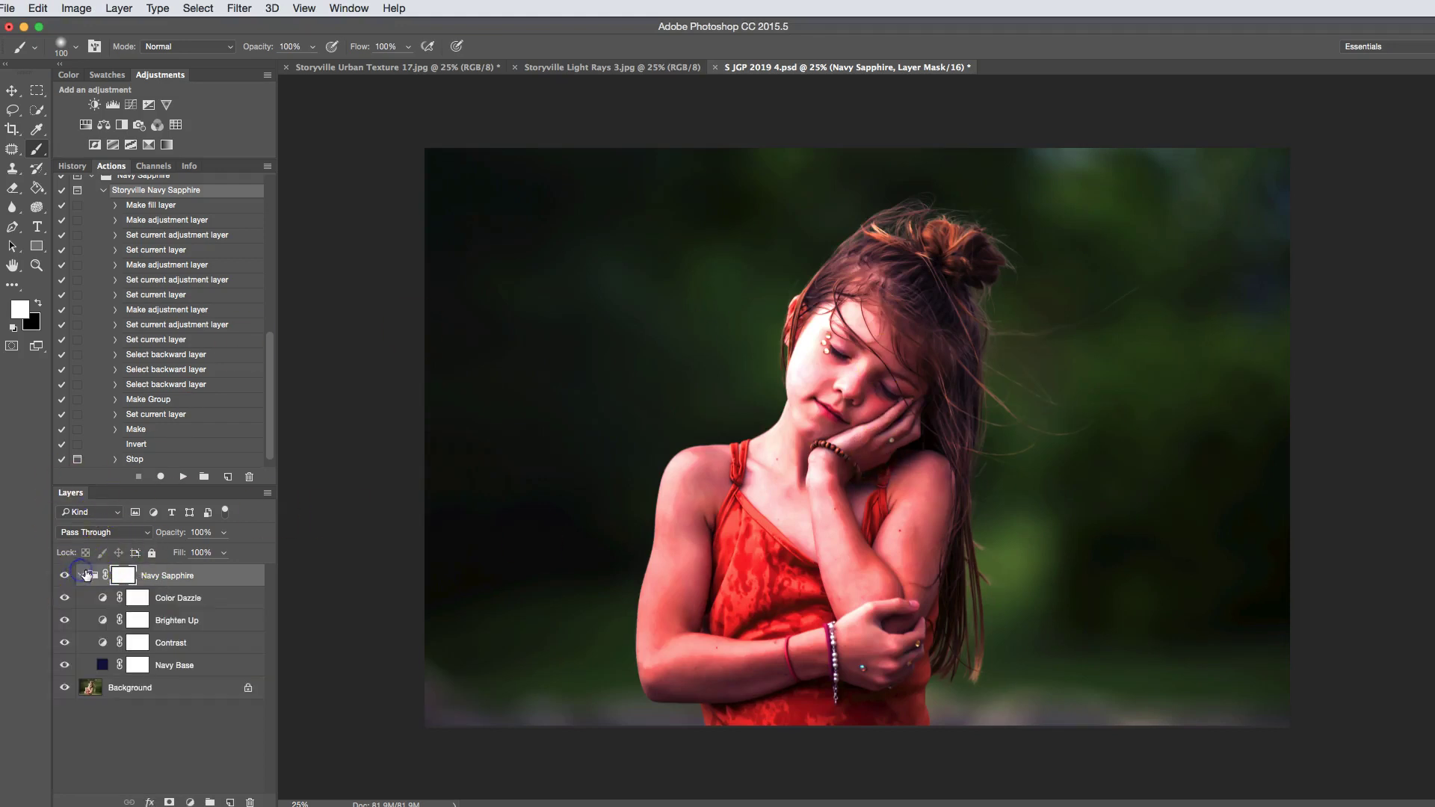
{"action": "left_click", "coordinate": [65, 643]}
{"action": "left_click", "coordinate": [64, 620]}
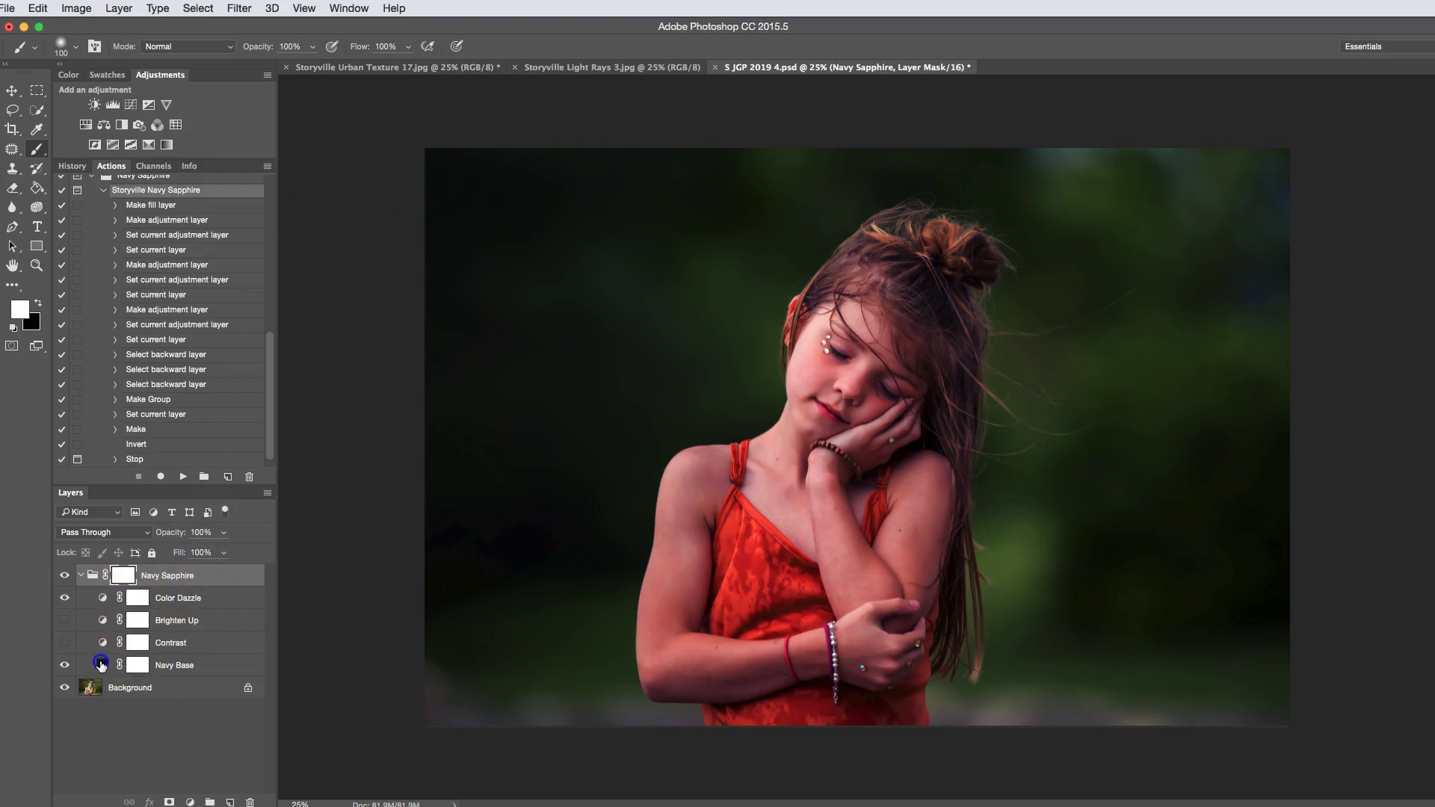
- Move the Navy Base layer above Color Dazzle within the group and set its blend mode to Screen
{"action": "left_click_drag", "start_coordinate": [102, 661], "coordinate": [100, 593]}
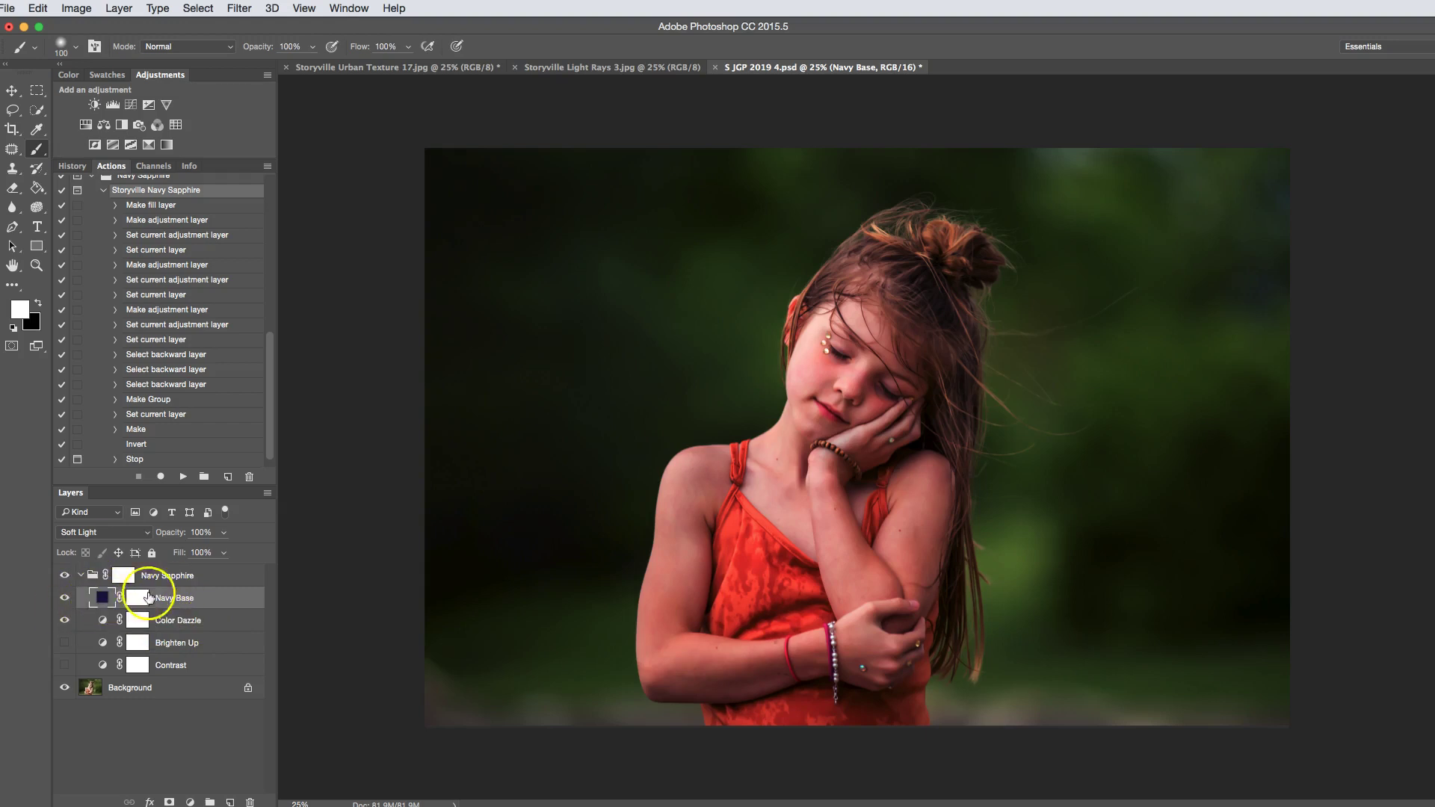
{"action": "left_click", "coordinate": [139, 534]}
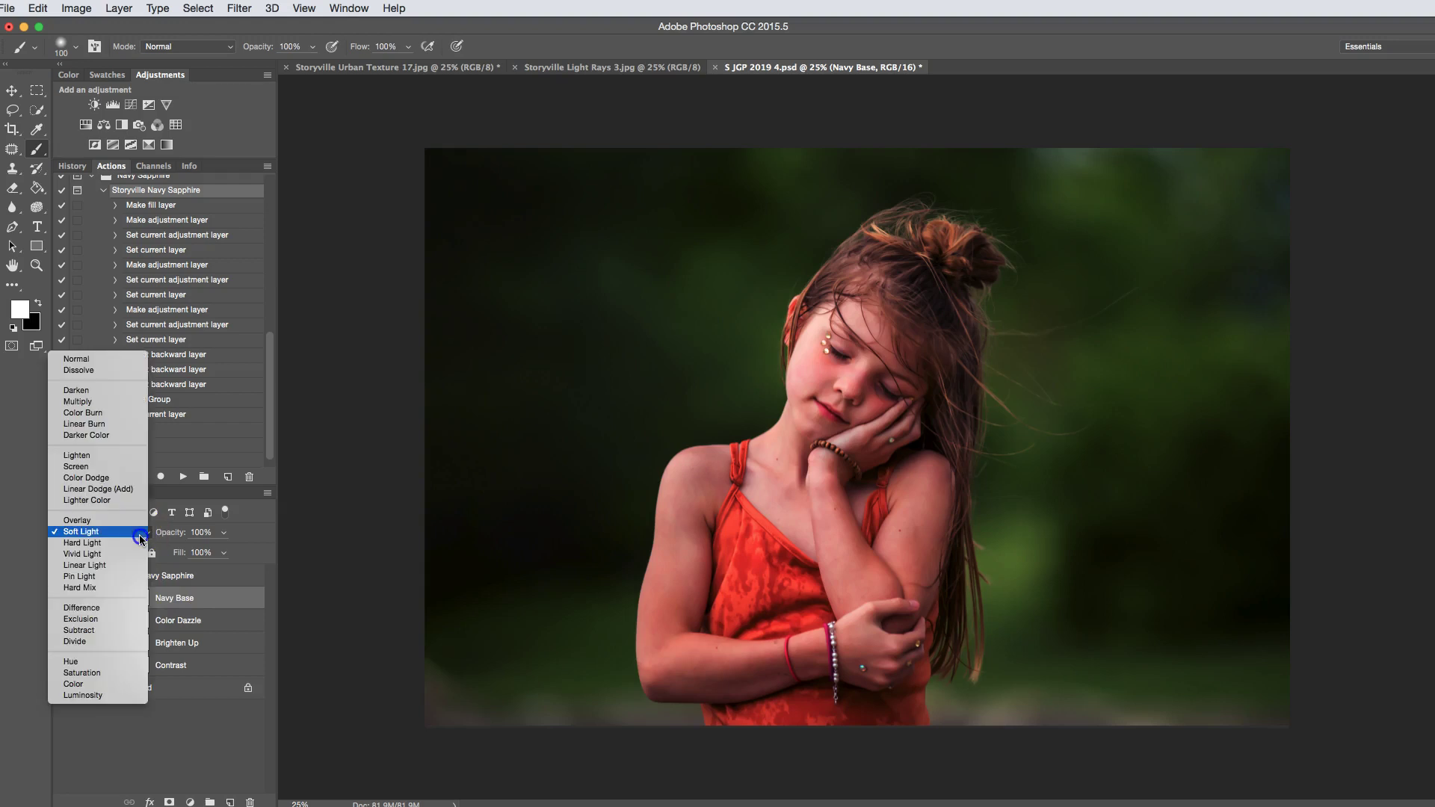
{"action": "left_click", "coordinate": [122, 466]}
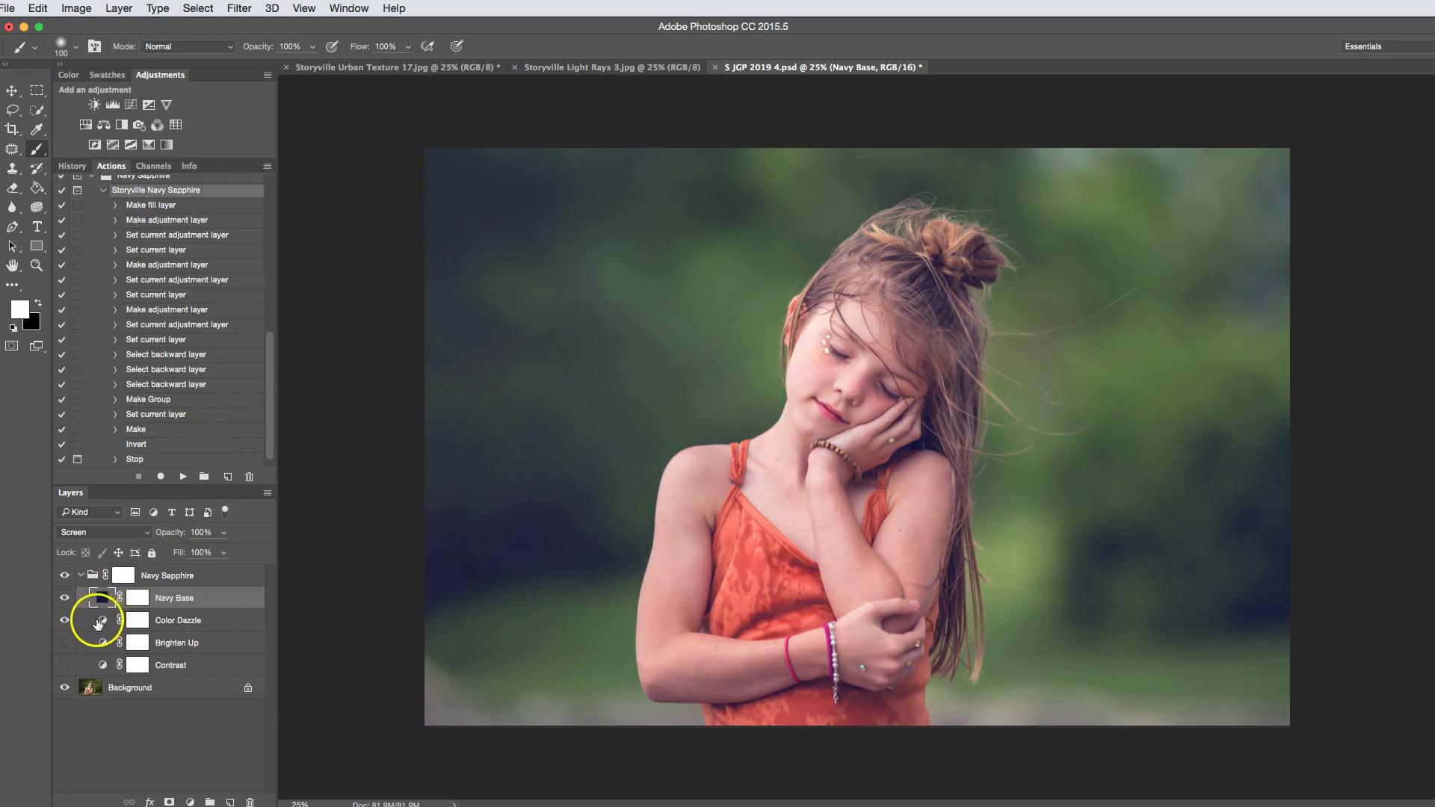
- Lower the saturation of the Color Dazzle Hue/Saturation layer below zero to mute the image's colors
{"action": "double_click", "coordinate": [99, 623]}
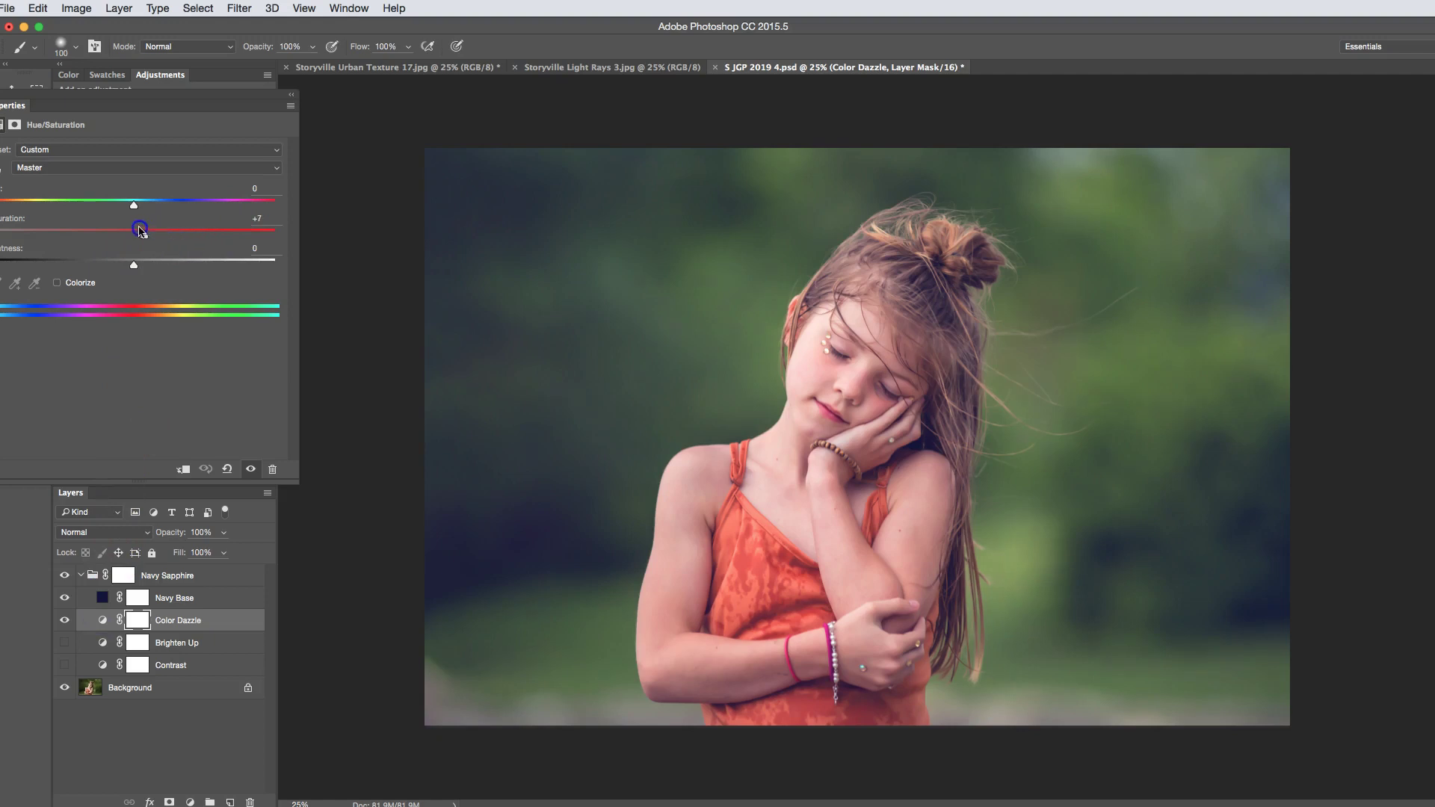
{"action": "left_click_drag", "start_coordinate": [140, 231], "coordinate": [118, 230]}
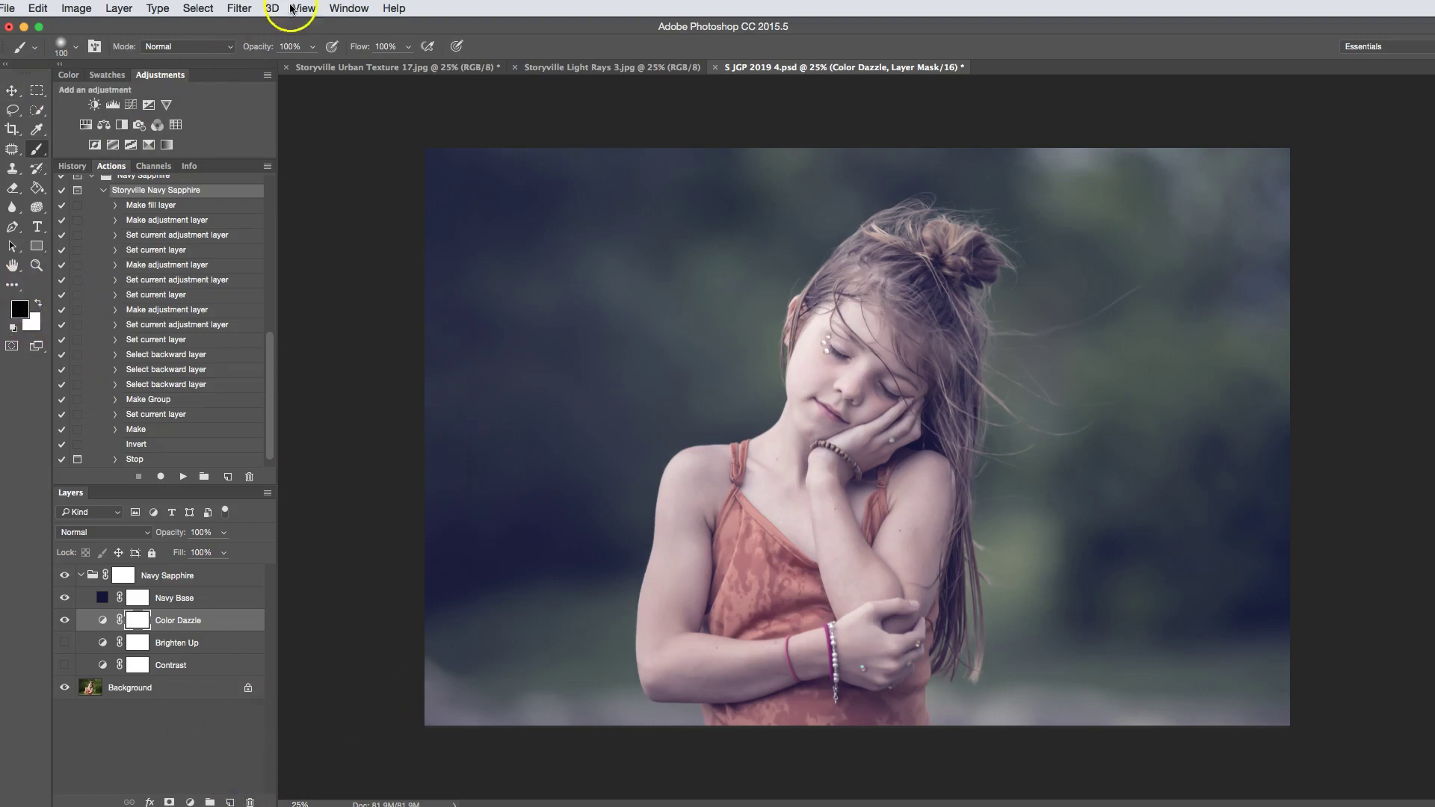
- Paint black on the Color Dazzle mask over the girl's hair, face, arms and dress with a brush of about 200 px
{"action": "key", "text": "bracketright"}
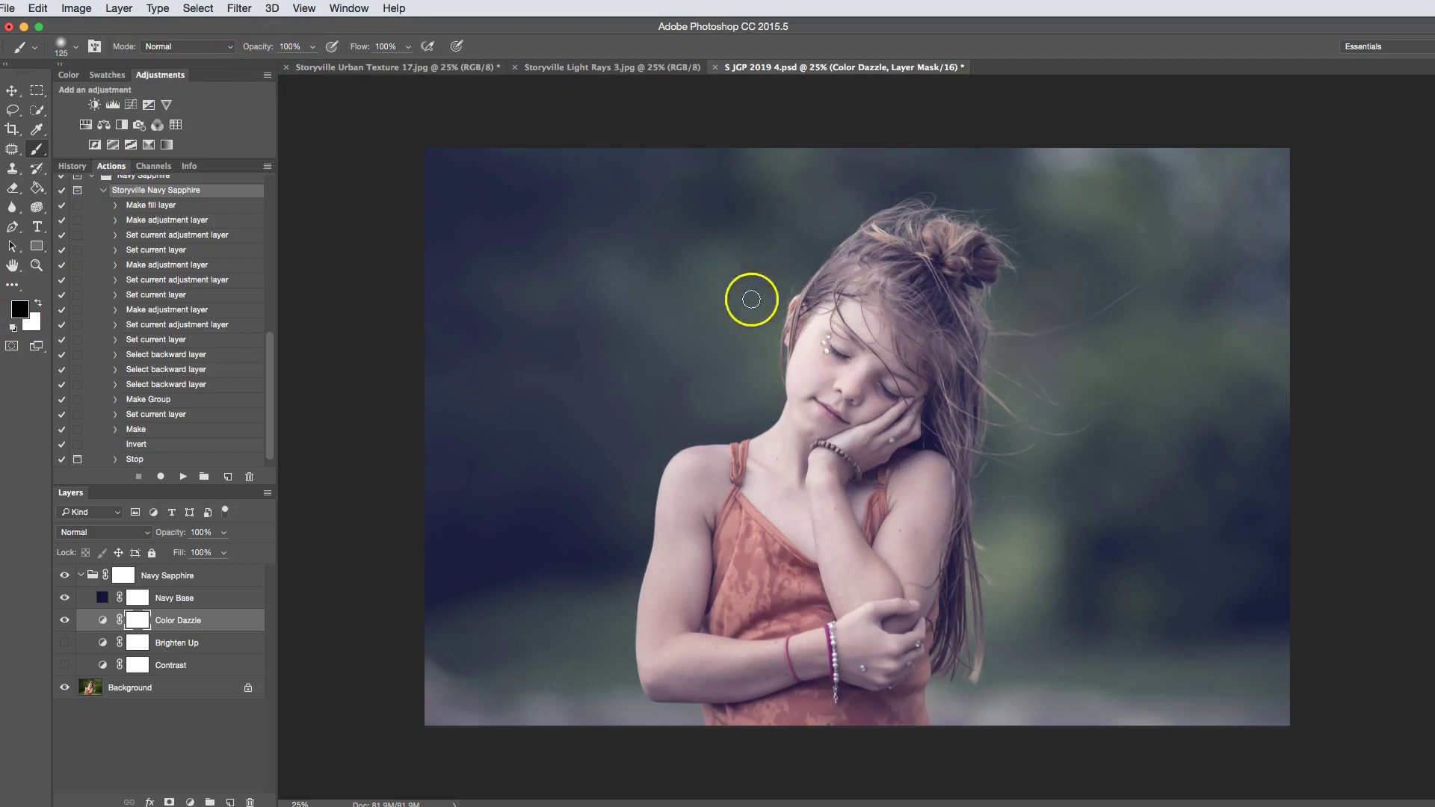
{"action": "key", "text": "bracketright"}
{"action": "key", "text": "bracketright"}
{"action": "key", "text": "bracketright"}
{"action": "key", "text": "bracketright"}
{"action": "key", "text": "bracketright"}
{"action": "key", "text": "bracketright"}
{"action": "key", "text": "bracketright"}
{"action": "key", "text": "bracketright"}
{"action": "key", "text": "bracketright"}
{"action": "key", "text": "bracketleft"}
{"action": "key", "text": "bracketleft"}
{"action": "key", "text": "bracketleft"}
{"action": "key", "text": "bracketleft"}
{"action": "mouse_move", "coordinate": [935, 272]}
{"action": "left_mouse_down"}
{"action": "mouse_move", "coordinate": [950, 248]}
{"action": "mouse_move", "coordinate": [965, 269]}
{"action": "left_mouse_up"}
{"action": "left_click", "coordinate": [933, 360]}
{"action": "left_click", "coordinate": [810, 442]}
{"action": "left_click", "coordinate": [823, 337]}
{"action": "mouse_move", "coordinate": [911, 262]}
{"action": "left_mouse_down"}
{"action": "mouse_move", "coordinate": [909, 389]}
{"action": "mouse_move", "coordinate": [933, 478]}
{"action": "mouse_move", "coordinate": [940, 643]}
{"action": "mouse_move", "coordinate": [866, 587]}
{"action": "mouse_move", "coordinate": [776, 576]}
{"action": "mouse_move", "coordinate": [711, 640]}
{"action": "left_mouse_up"}
{"action": "key", "text": "bracketleft"}
{"action": "left_click", "coordinate": [662, 610]}
{"action": "left_click", "coordinate": [721, 662]}
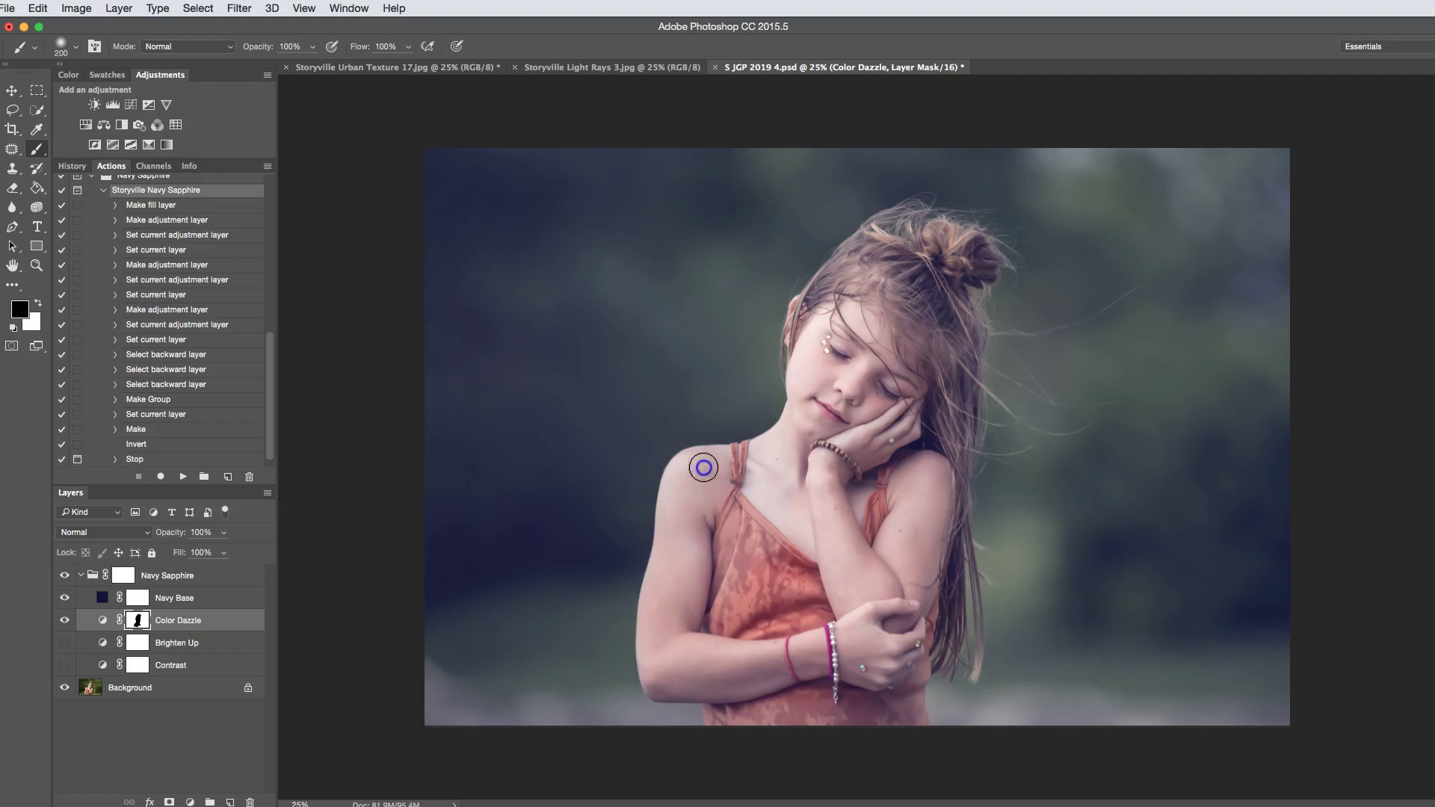
{"action": "left_click", "coordinate": [731, 465]}
{"action": "mouse_move", "coordinate": [783, 445]}
{"action": "left_mouse_down"}
{"action": "mouse_move", "coordinate": [724, 569]}
{"action": "mouse_move", "coordinate": [719, 637]}
{"action": "mouse_move", "coordinate": [787, 540]}
{"action": "mouse_move", "coordinate": [757, 610]}
{"action": "mouse_move", "coordinate": [757, 712]}
{"action": "left_mouse_up"}
{"action": "mouse_move", "coordinate": [843, 548]}
{"action": "left_mouse_down"}
{"action": "mouse_move", "coordinate": [786, 409]}
{"action": "mouse_move", "coordinate": [794, 616]}
{"action": "mouse_move", "coordinate": [808, 558]}
{"action": "mouse_move", "coordinate": [847, 518]}
{"action": "mouse_move", "coordinate": [871, 529]}
{"action": "mouse_move", "coordinate": [886, 664]}
{"action": "mouse_move", "coordinate": [861, 596]}
{"action": "mouse_move", "coordinate": [886, 326]}
{"action": "mouse_move", "coordinate": [930, 374]}
{"action": "mouse_move", "coordinate": [942, 458]}
{"action": "mouse_move", "coordinate": [903, 501]}
{"action": "mouse_move", "coordinate": [867, 418]}
{"action": "mouse_move", "coordinate": [878, 312]}
{"action": "mouse_move", "coordinate": [920, 247]}
{"action": "left_mouse_up"}
- Display the Color Dazzle mask overlay, paint black over missed spots on the girl's ear, hair, arms and dress, and hide the overlay
{"action": "key", "text": "backslash"}
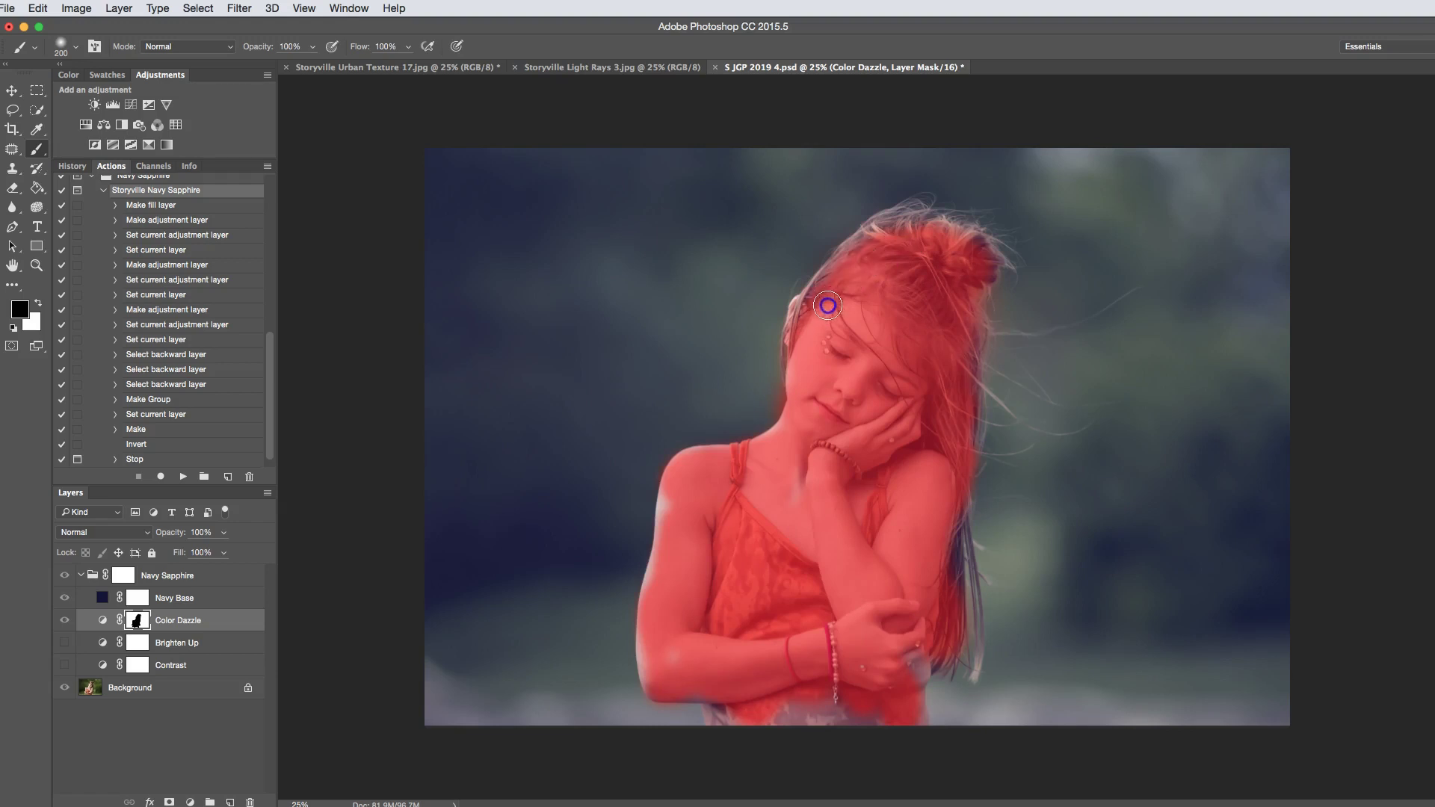
{"action": "mouse_move", "coordinate": [815, 329]}
{"action": "left_mouse_down"}
{"action": "mouse_move", "coordinate": [912, 471]}
{"action": "mouse_move", "coordinate": [940, 587]}
{"action": "left_mouse_up"}
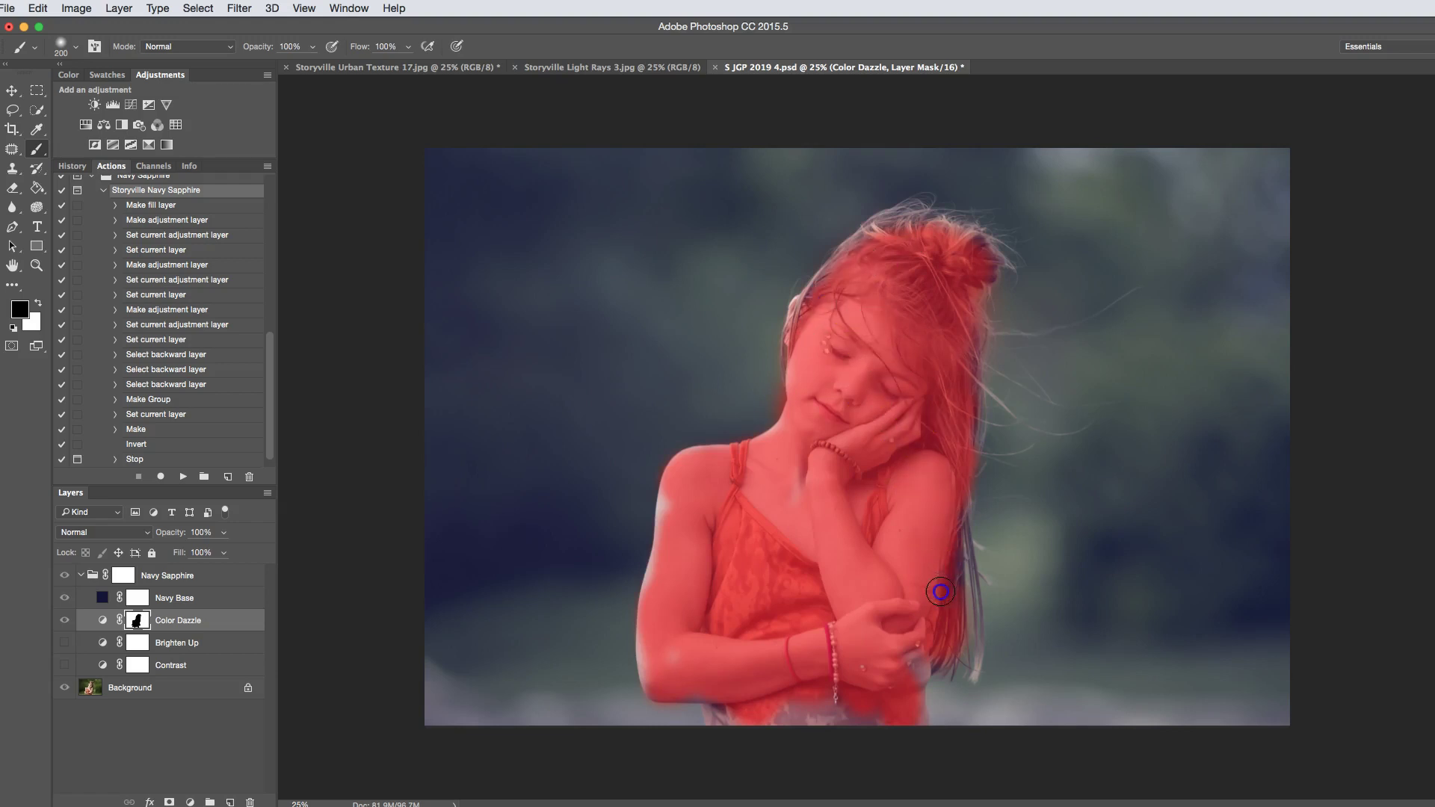
{"action": "mouse_move", "coordinate": [837, 698]}
{"action": "left_mouse_down"}
{"action": "mouse_move", "coordinate": [792, 730]}
{"action": "mouse_move", "coordinate": [760, 700]}
{"action": "left_mouse_up"}
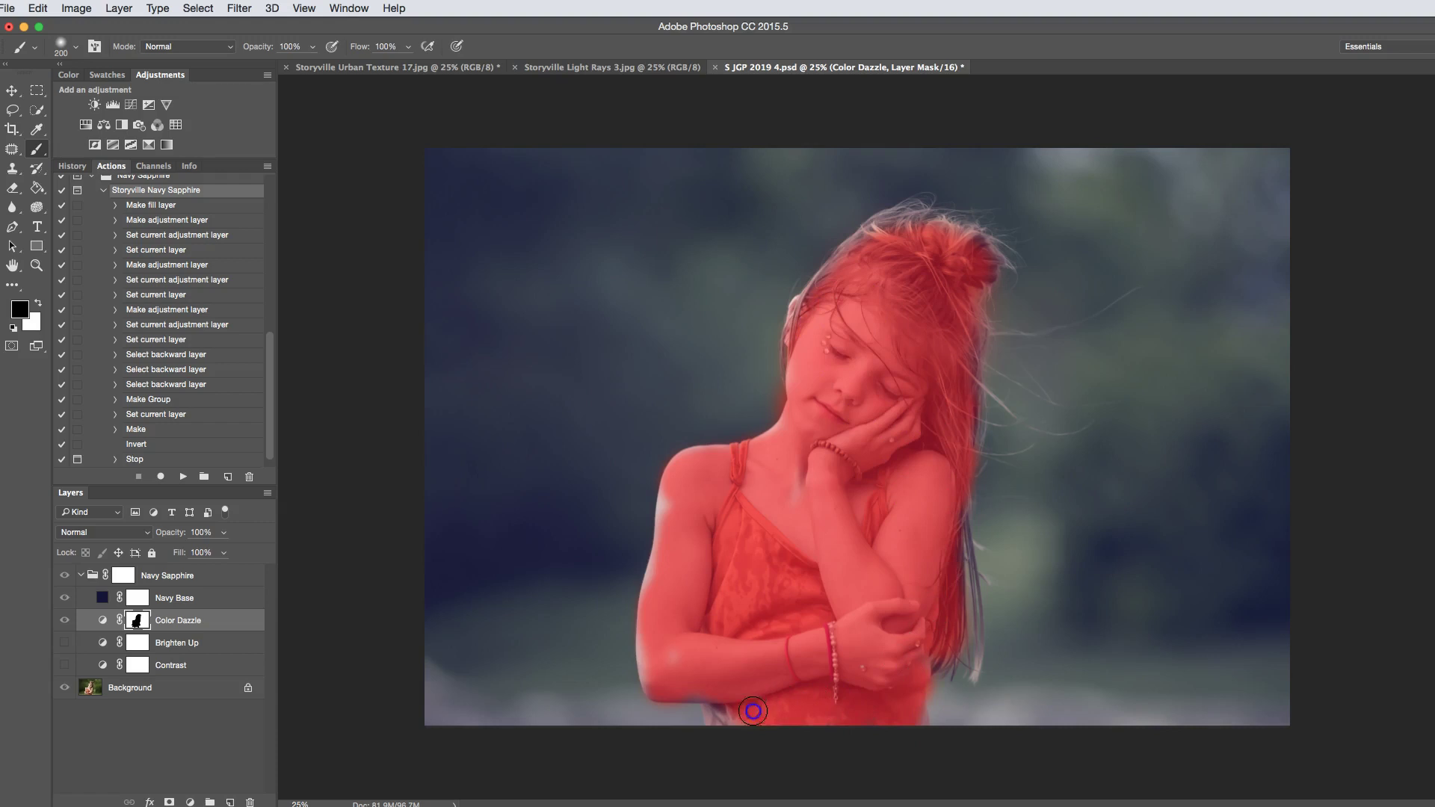
{"action": "mouse_move", "coordinate": [674, 520]}
{"action": "left_mouse_down"}
{"action": "mouse_move", "coordinate": [710, 490]}
{"action": "mouse_move", "coordinate": [807, 475]}
{"action": "left_mouse_up"}
{"action": "key", "text": "x"}
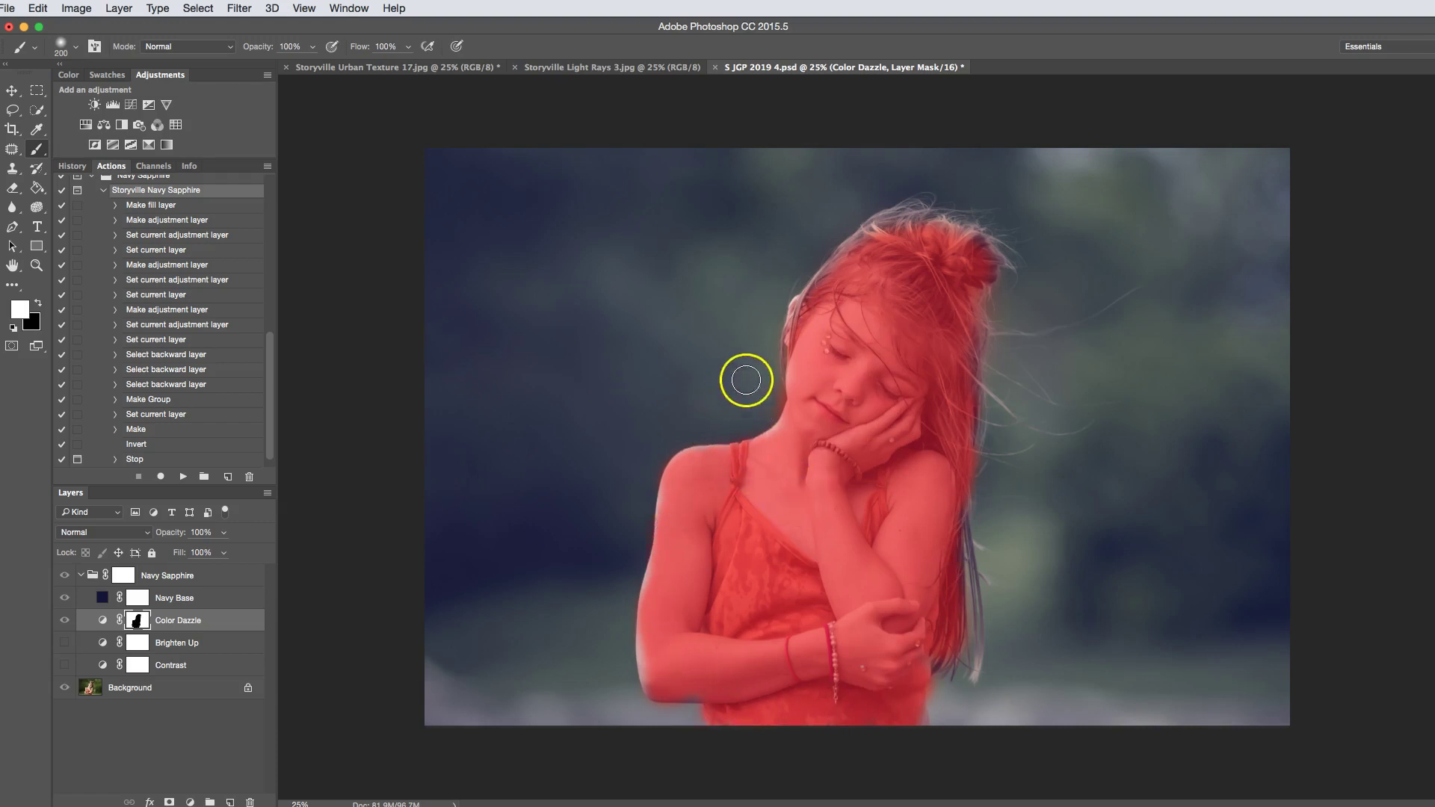
{"action": "key", "text": "x"}
{"action": "left_click", "coordinate": [798, 315]}
{"action": "left_click_drag", "start_coordinate": [807, 329], "coordinate": [901, 241]}
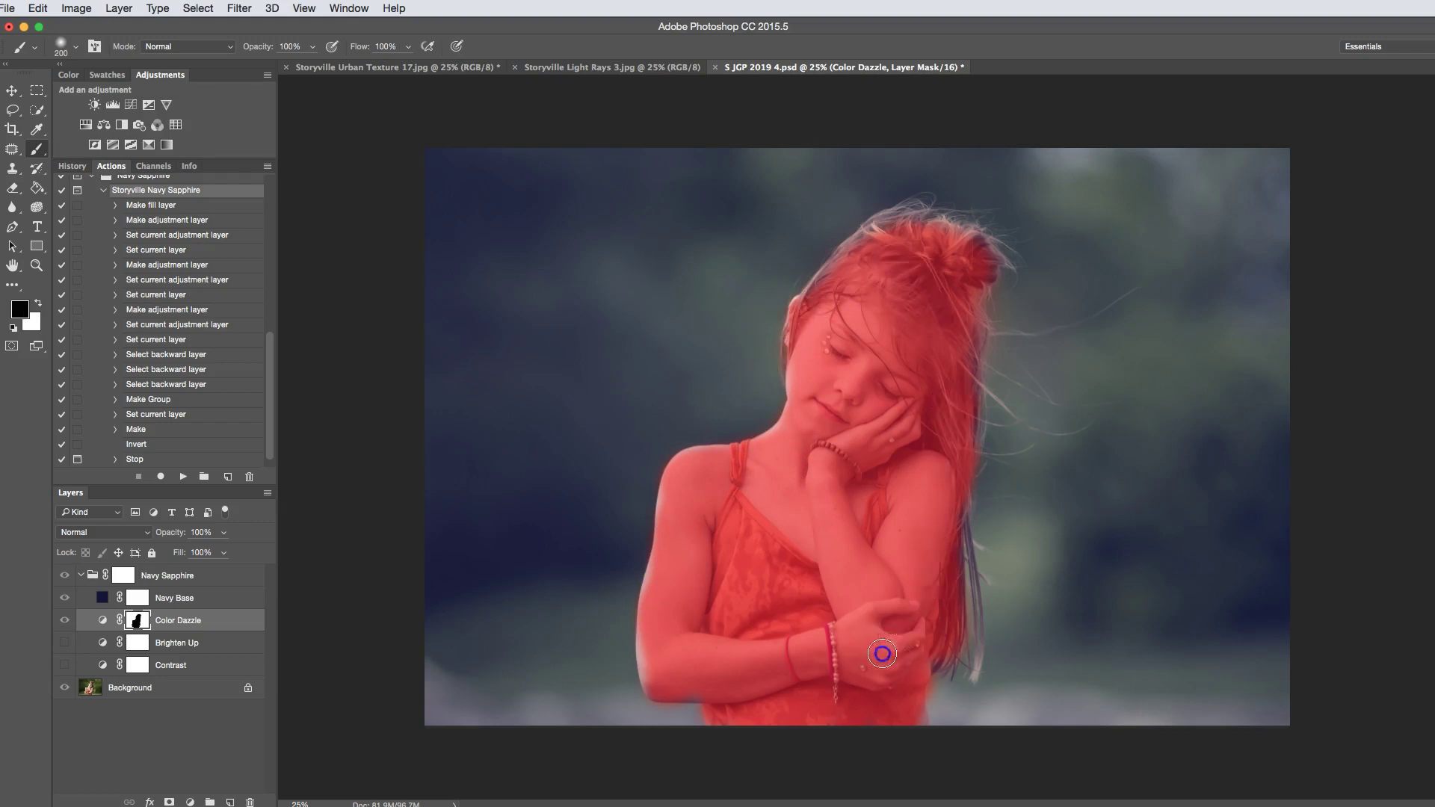
{"action": "left_click", "coordinate": [707, 669]}
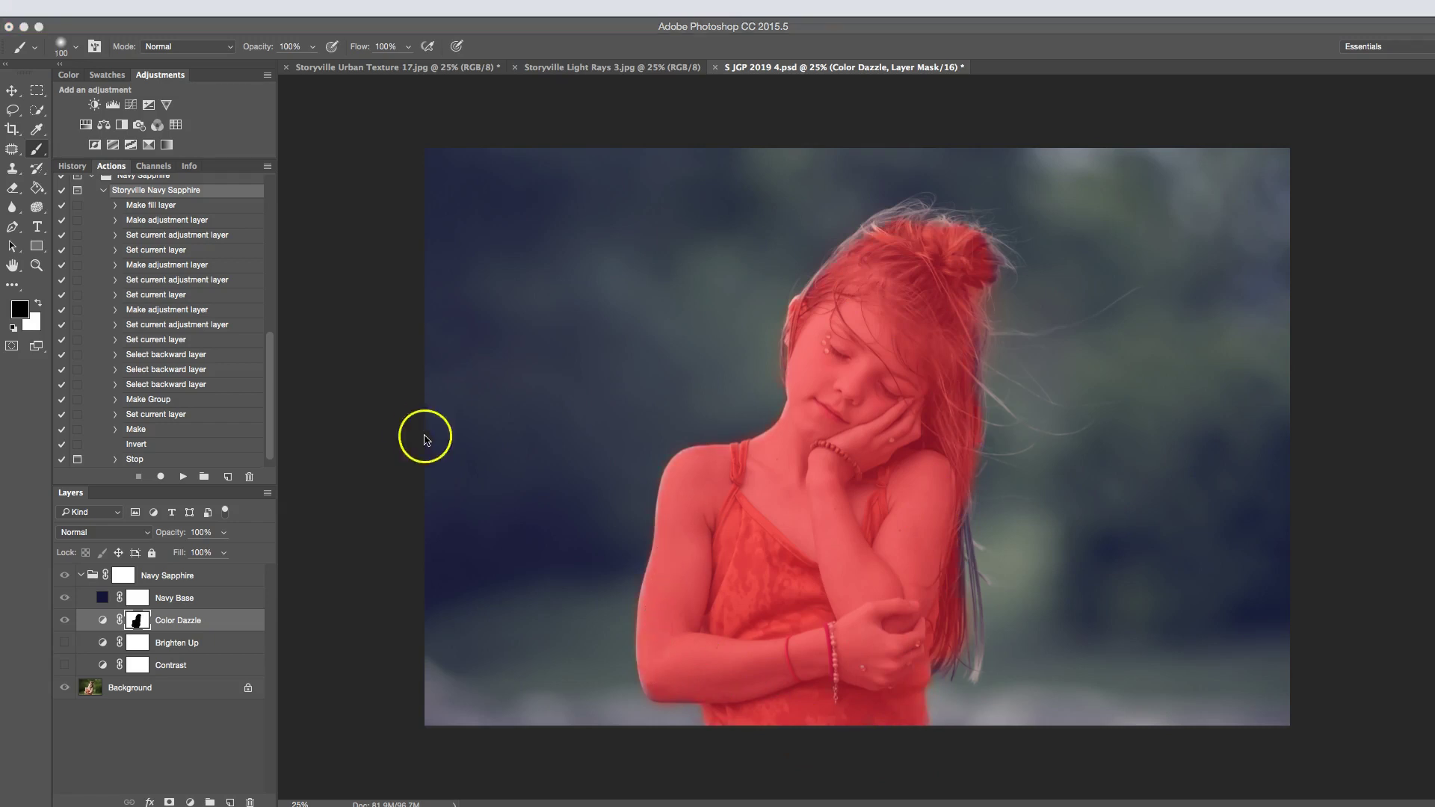
{"action": "key", "text": "bracketleft"}
{"action": "key", "text": "bracketleft"}
{"action": "key", "text": "bracketleft"}
{"action": "key", "text": "bracketleft"}
{"action": "key", "text": "backslash"}
{"action": "mouse_move", "coordinate": [392, 427]}
{"action": "left_mouse_down"}
{"action": "mouse_move", "coordinate": [257, 337]}
{"action": "mouse_move", "coordinate": [224, 496]}
{"action": "mouse_move", "coordinate": [362, 355]}
{"action": "mouse_move", "coordinate": [294, 184]}
{"action": "mouse_move", "coordinate": [321, 217]}
{"action": "mouse_move", "coordinate": [576, 225]}
{"action": "mouse_move", "coordinate": [804, 157]}
{"action": "mouse_move", "coordinate": [313, 381]}
{"action": "left_mouse_up"}
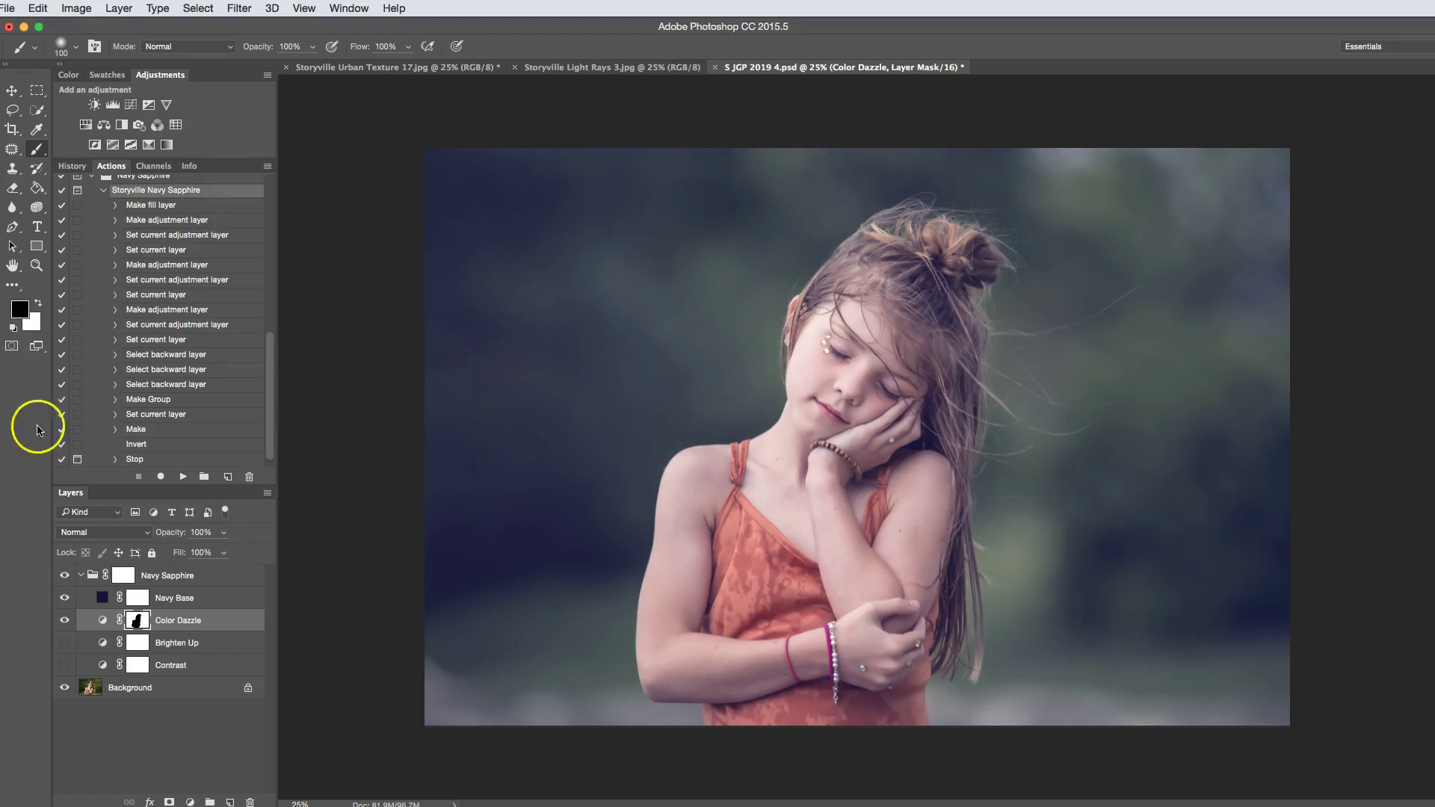
- Copy the Color Dazzle layer mask onto the Navy Base layer, replacing its existing mask
{"action": "mouse_move", "coordinate": [144, 622]}
{"action": "left_mouse_down"}
{"action": "mouse_move", "coordinate": [112, 551]}
{"action": "mouse_move", "coordinate": [167, 625]}
{"action": "mouse_move", "coordinate": [118, 580]}
{"action": "mouse_move", "coordinate": [150, 605]}
{"action": "left_mouse_up"}
{"action": "left_click_drag", "start_coordinate": [146, 619], "coordinate": [140, 599]}
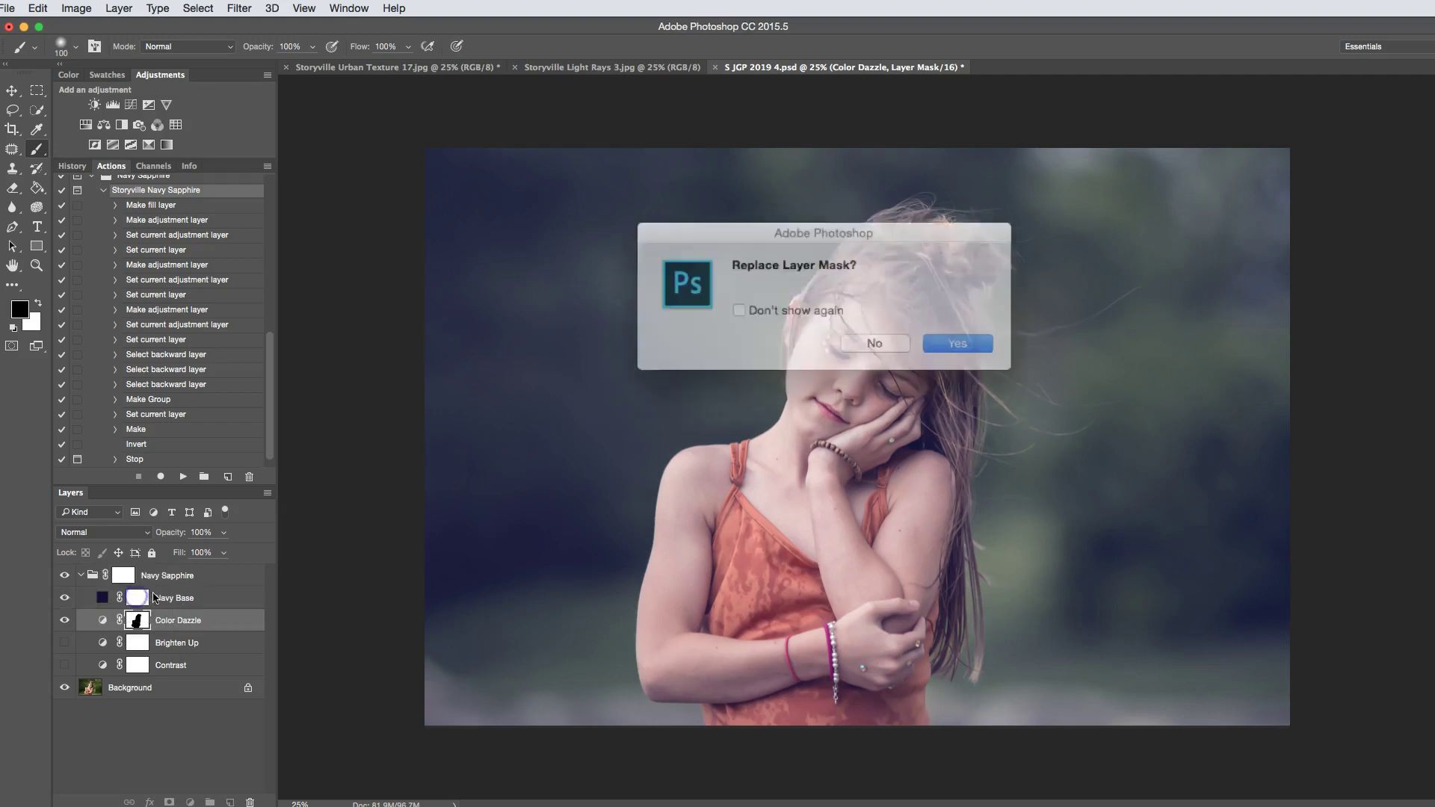
{"action": "left_click", "coordinate": [936, 336]}
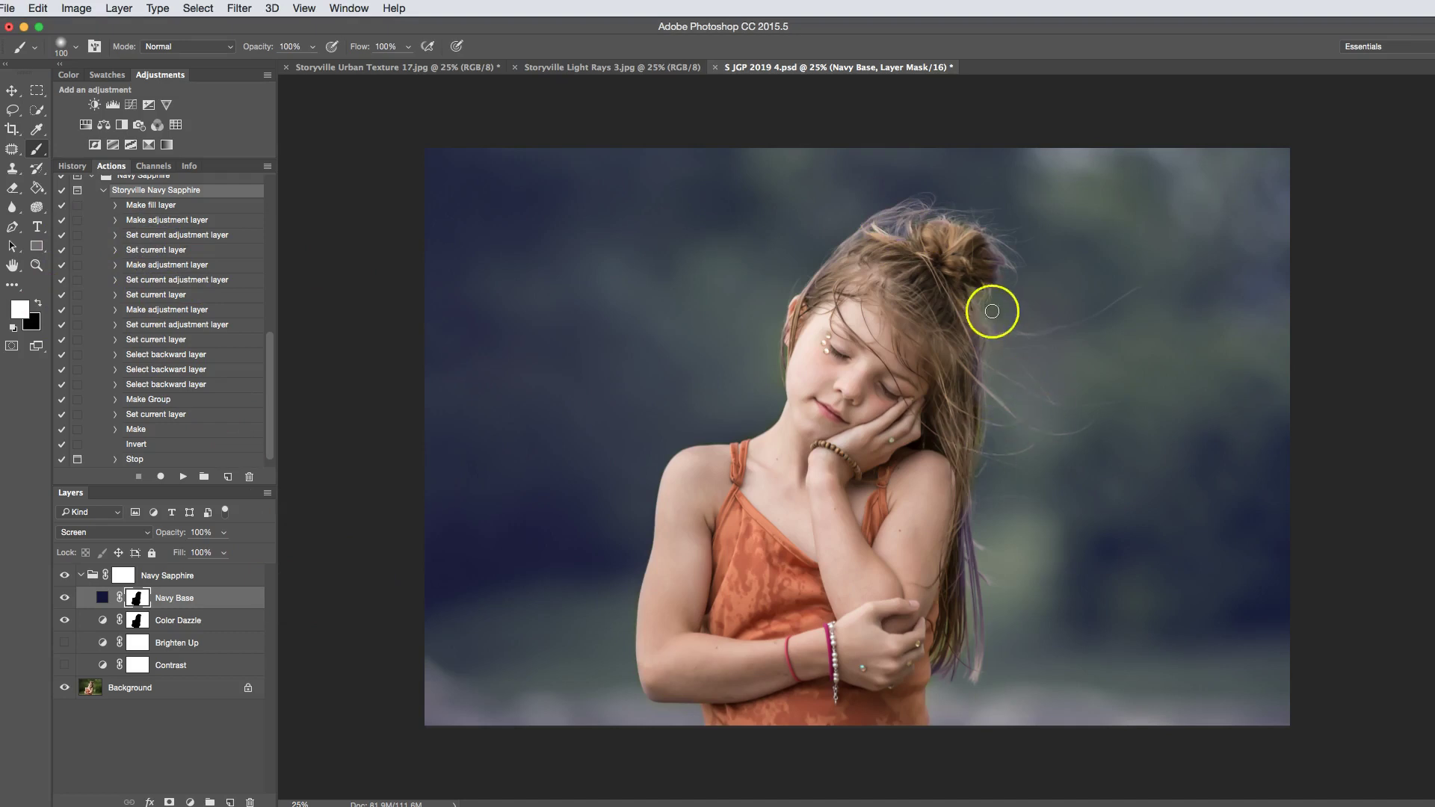
- Brush black on the Navy Base mask over the purple-tinted hair ends, using 30% opacity and a 45 px brush
{"action": "key", "text": "x"}
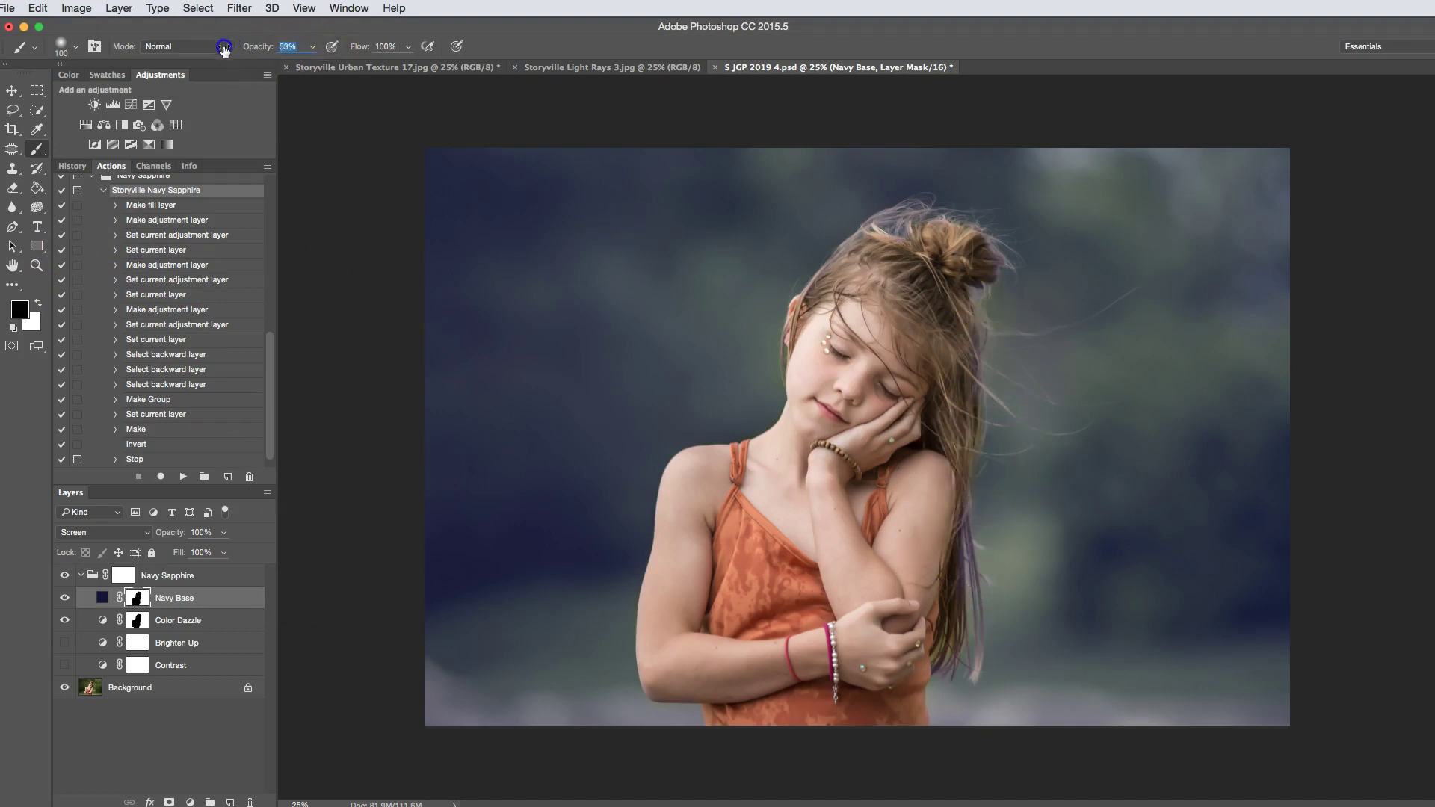
{"action": "key", "text": "bracketleft"}
{"action": "key", "text": "bracketleft"}
{"action": "key", "text": "bracketleft"}
{"action": "key", "text": "bracketleft"}
{"action": "key", "text": "bracketleft"}
{"action": "key", "text": "bracketleft"}
{"action": "left_click", "coordinate": [968, 533]}
{"action": "key", "text": "x"}
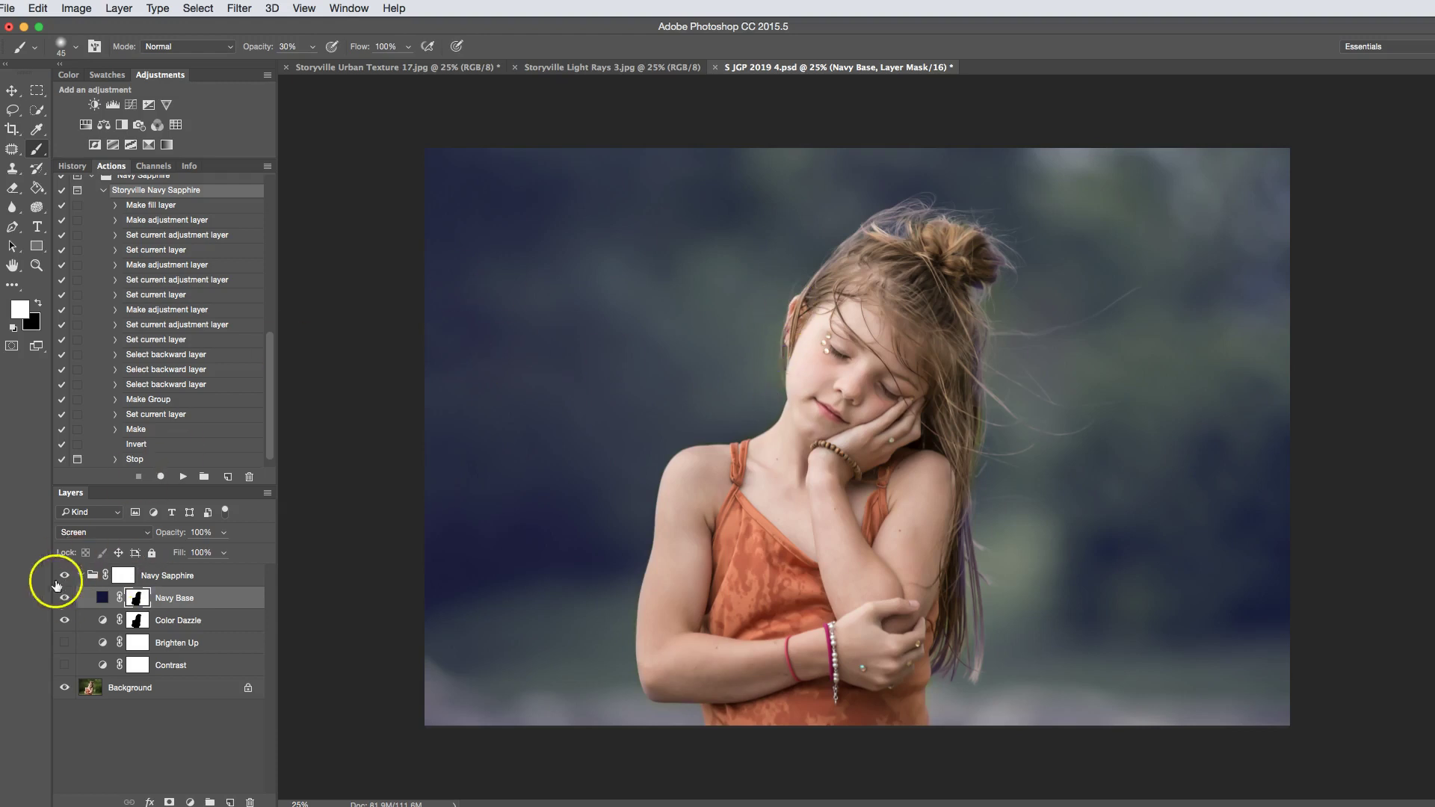
- Collapse the Navy Sapphire group and toggle its visibility to compare the image before and after the color change
{"action": "left_click", "coordinate": [80, 575]}
{"action": "left_click", "coordinate": [63, 576]}
{"action": "left_click", "coordinate": [63, 575]}
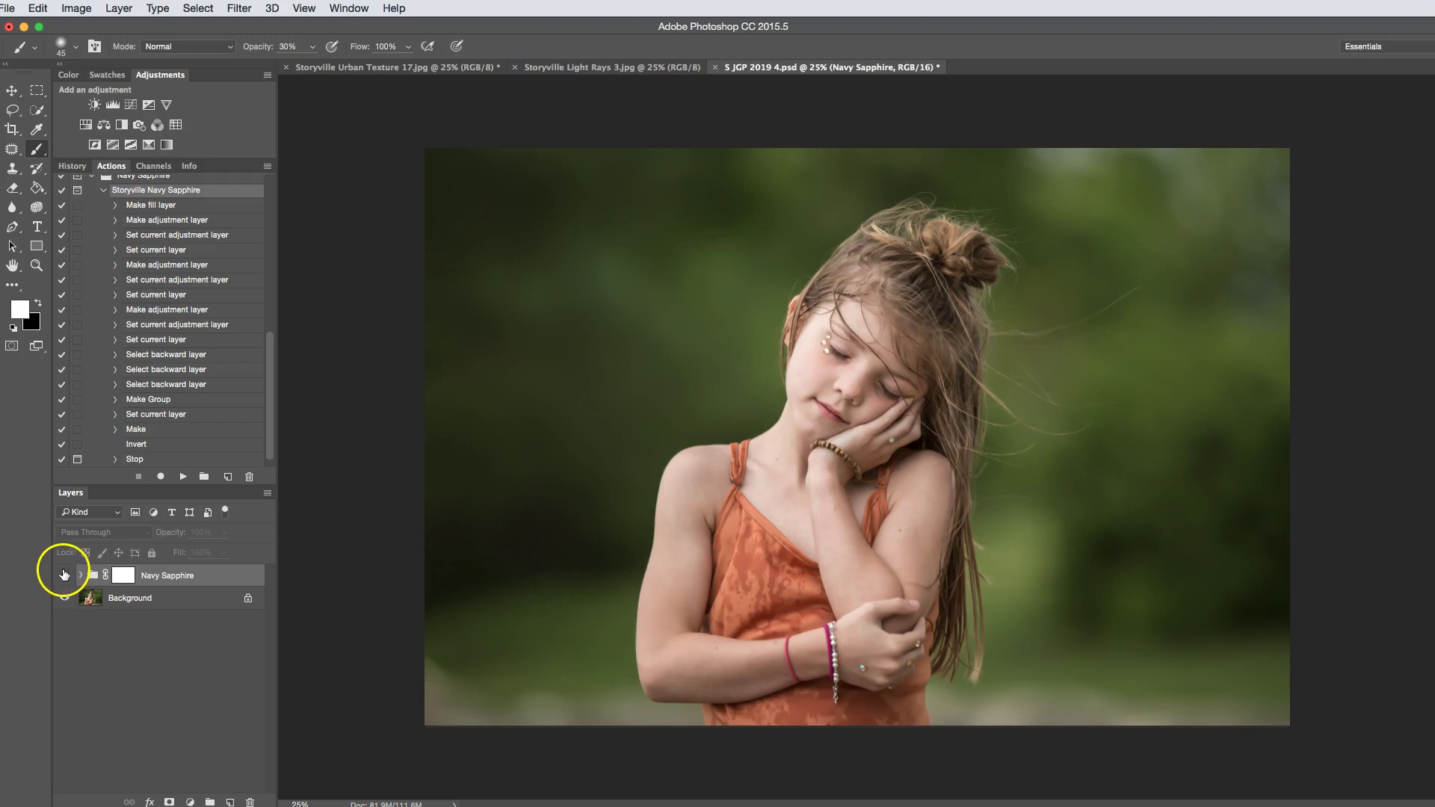
{"action": "left_click", "coordinate": [65, 576]}
{"action": "left_click", "coordinate": [65, 576]}
{"action": "left_click", "coordinate": [65, 575]}
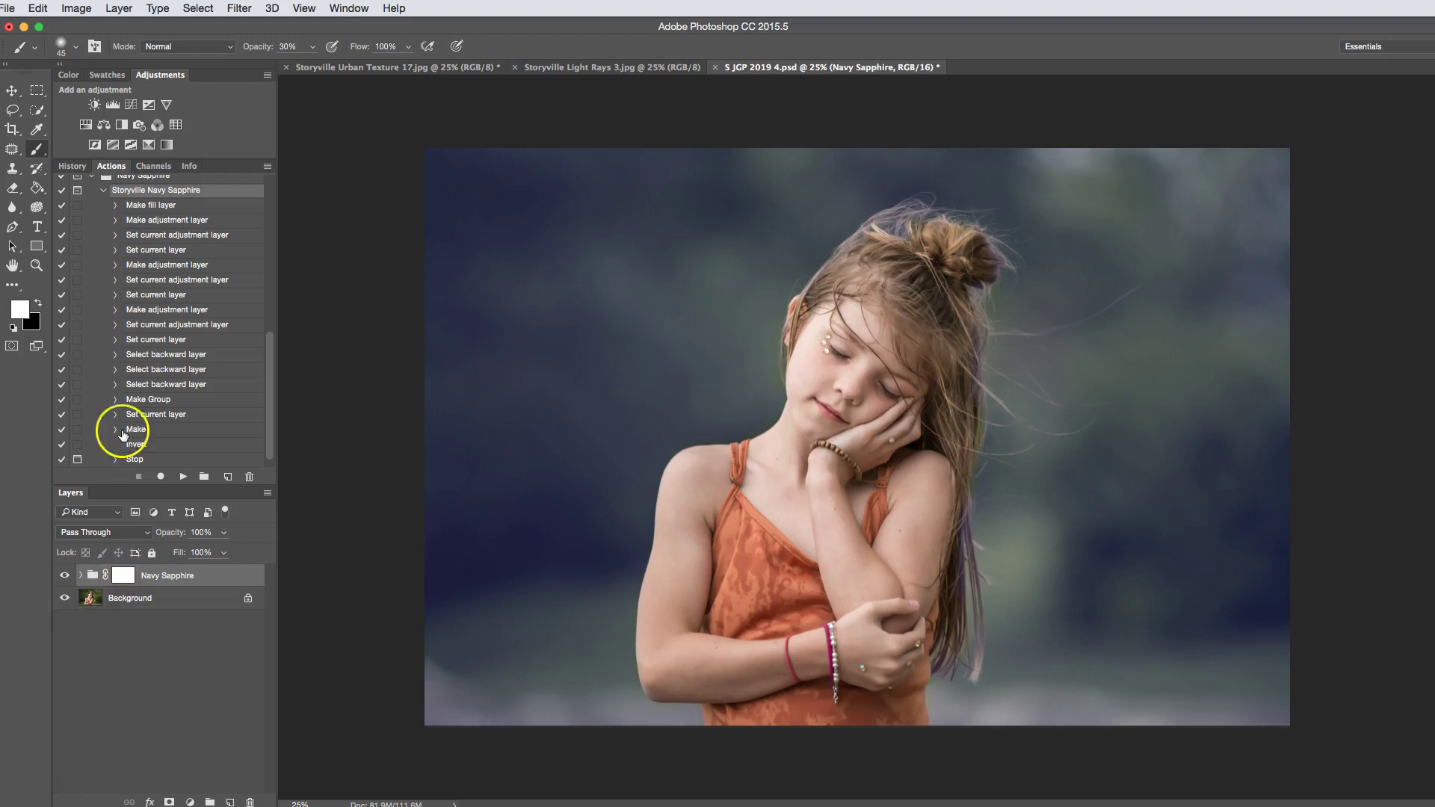
- Run the Basic Matte action from the Dreamy Matte set and lower the resulting layer's opacity to 37%
{"action": "scroll", "coordinate": [142, 439], "scroll_direction": "down", "scroll_amount": 1}
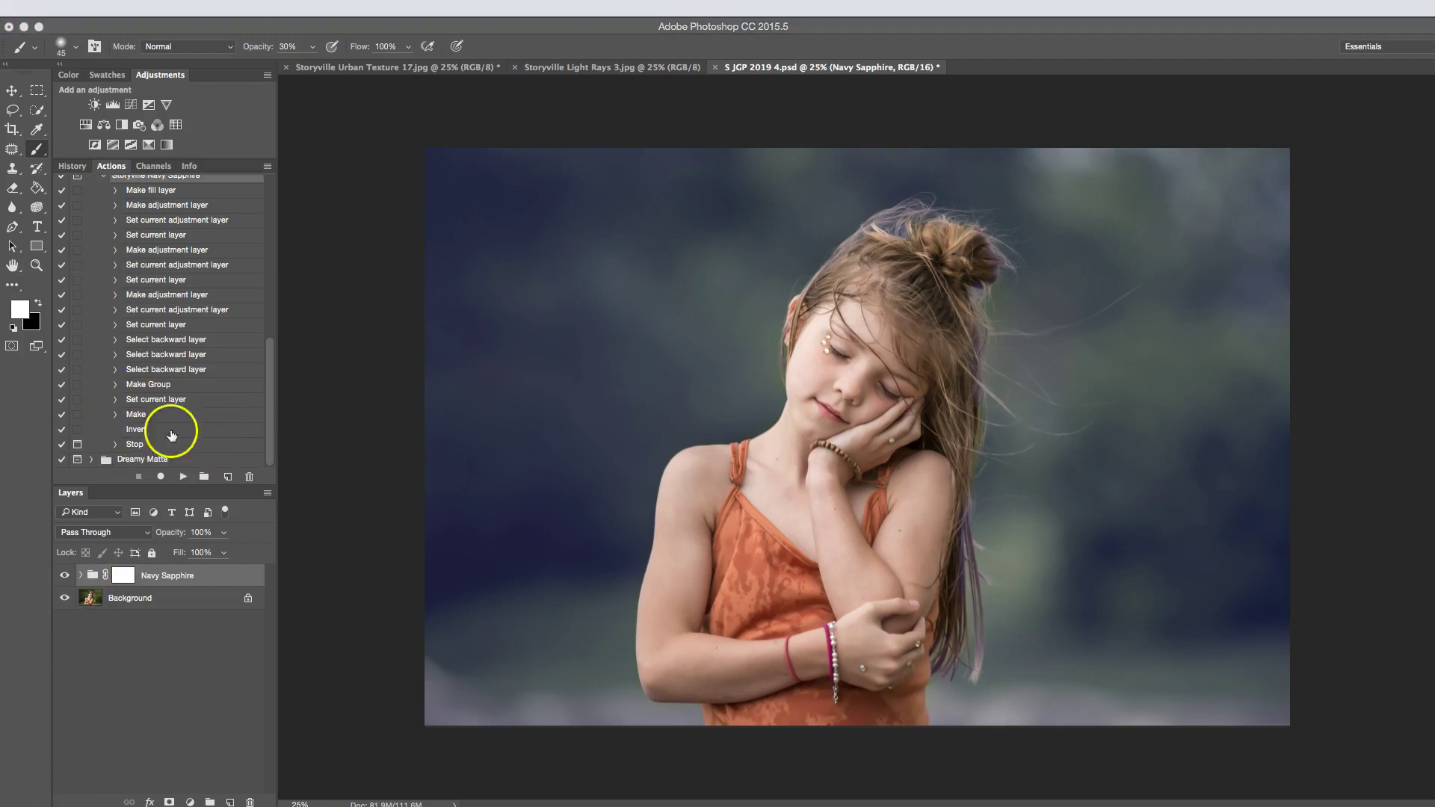
{"action": "left_click", "coordinate": [92, 460]}
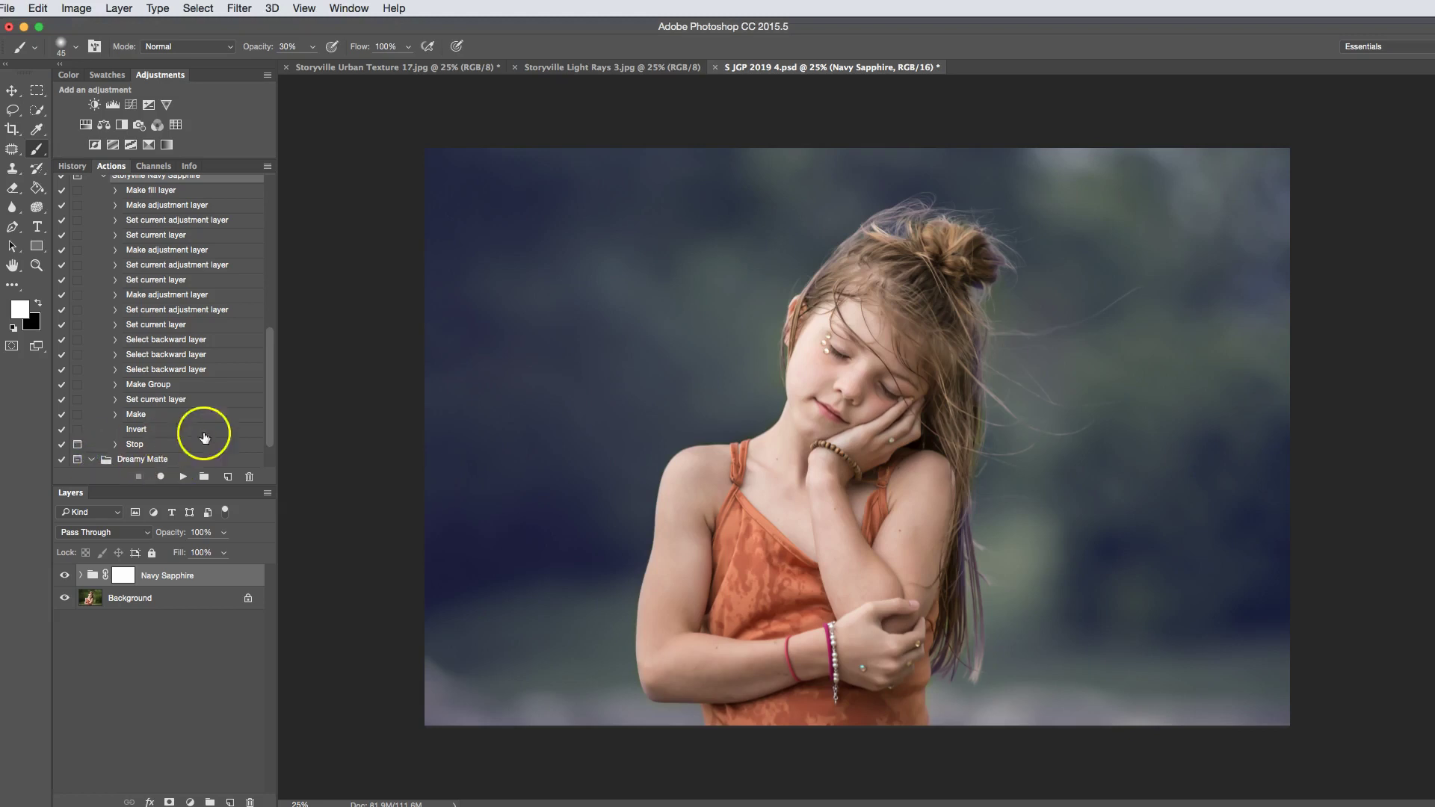
{"action": "left_click", "coordinate": [271, 467]}
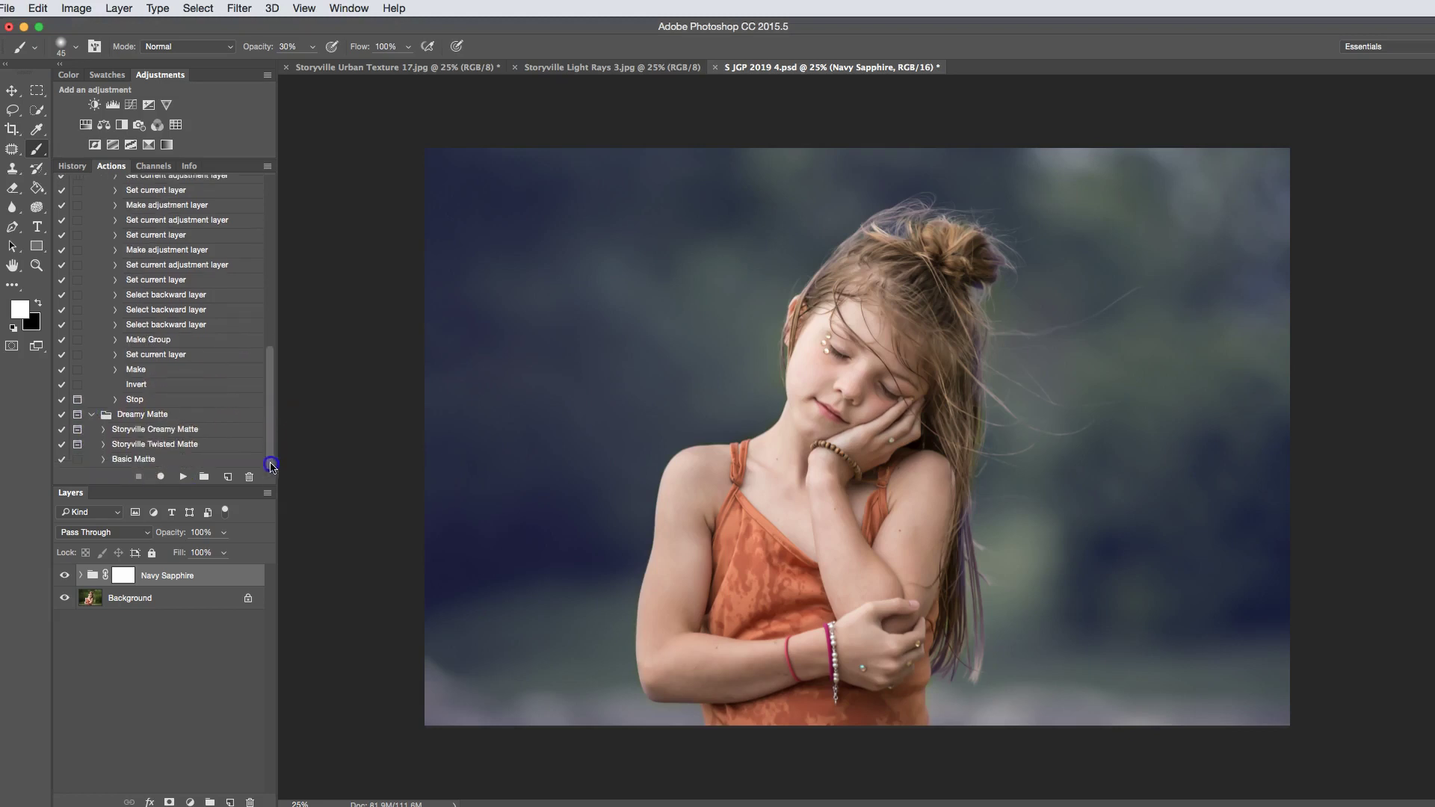
{"action": "left_click", "coordinate": [134, 459]}
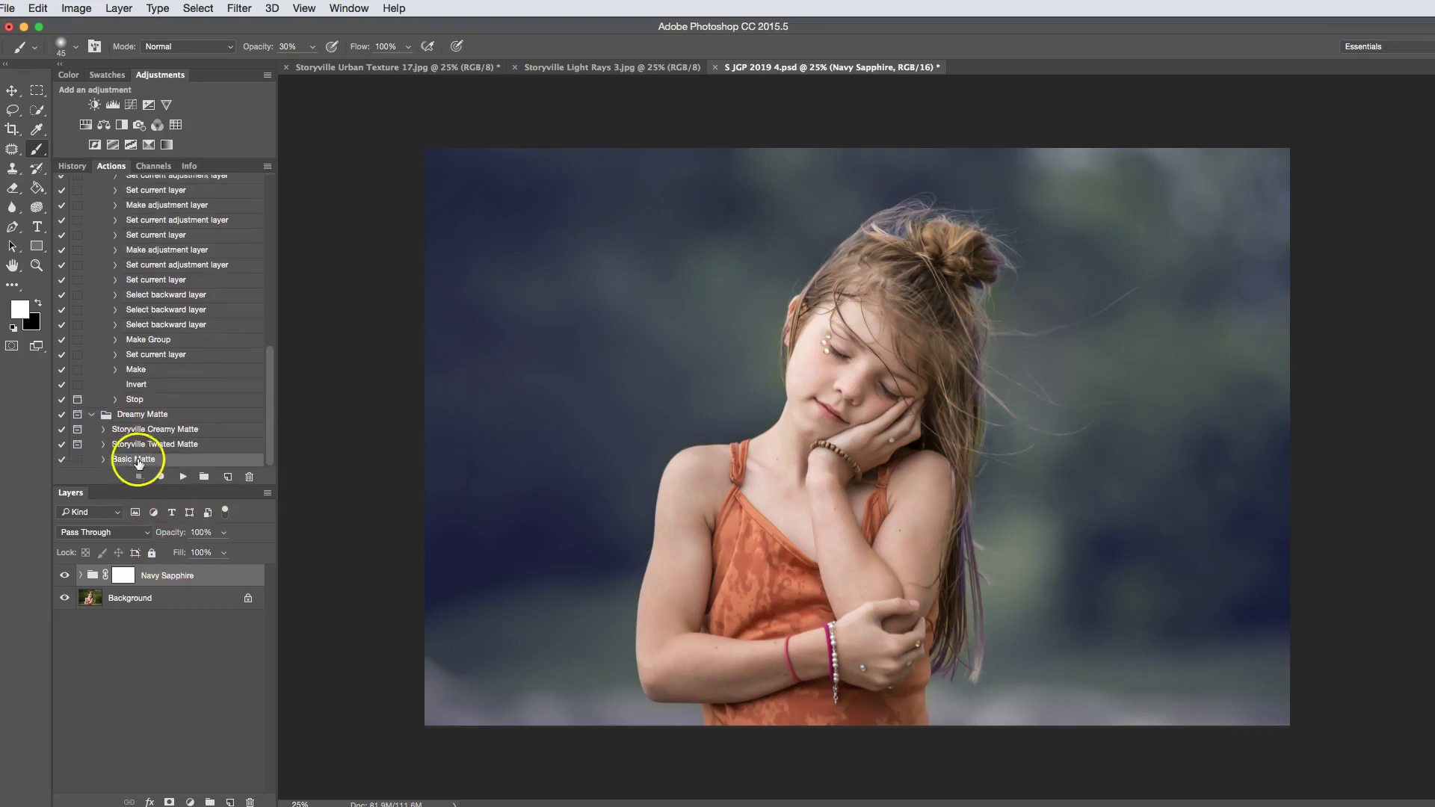
{"action": "left_click", "coordinate": [184, 476]}
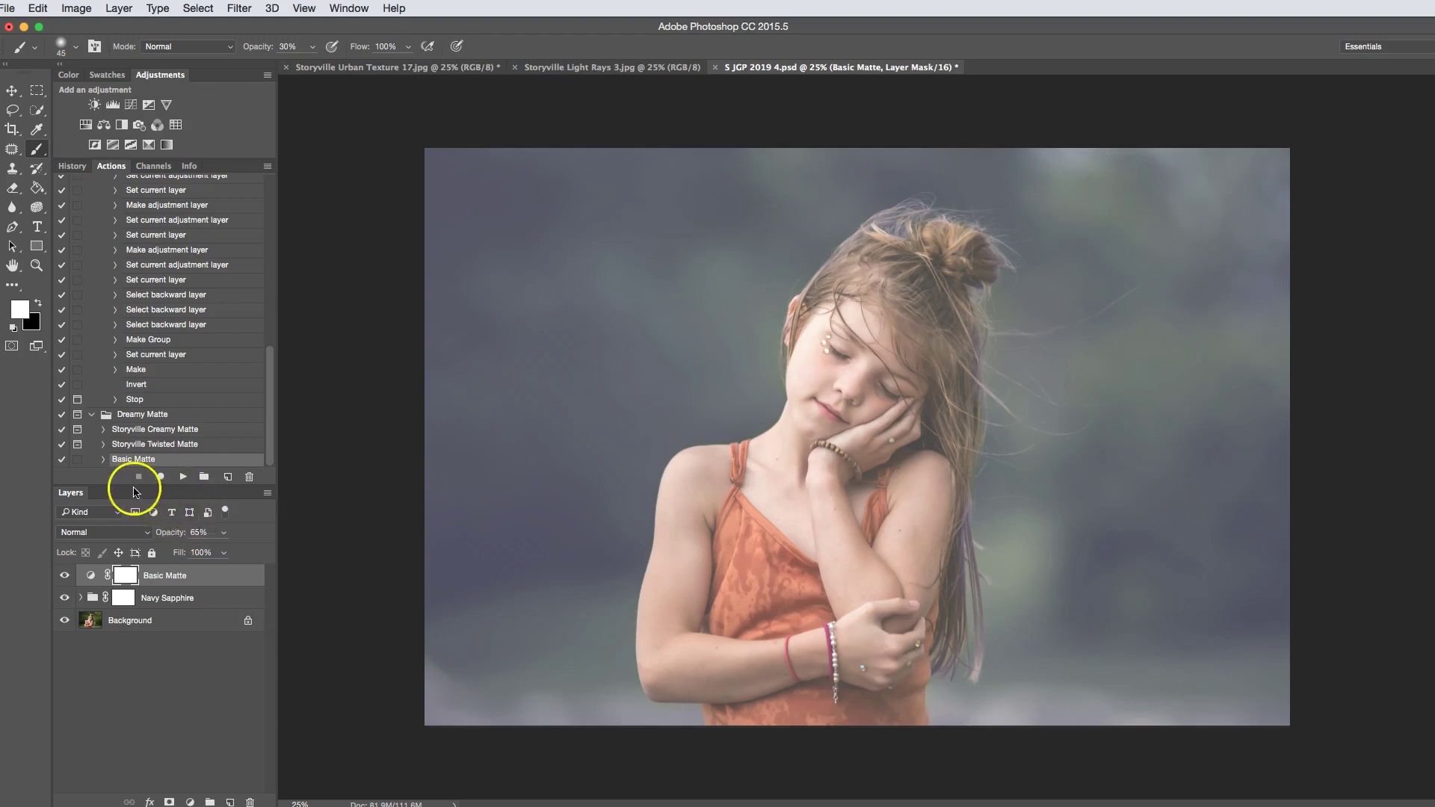
{"action": "left_click_drag", "start_coordinate": [154, 532], "coordinate": [151, 532]}
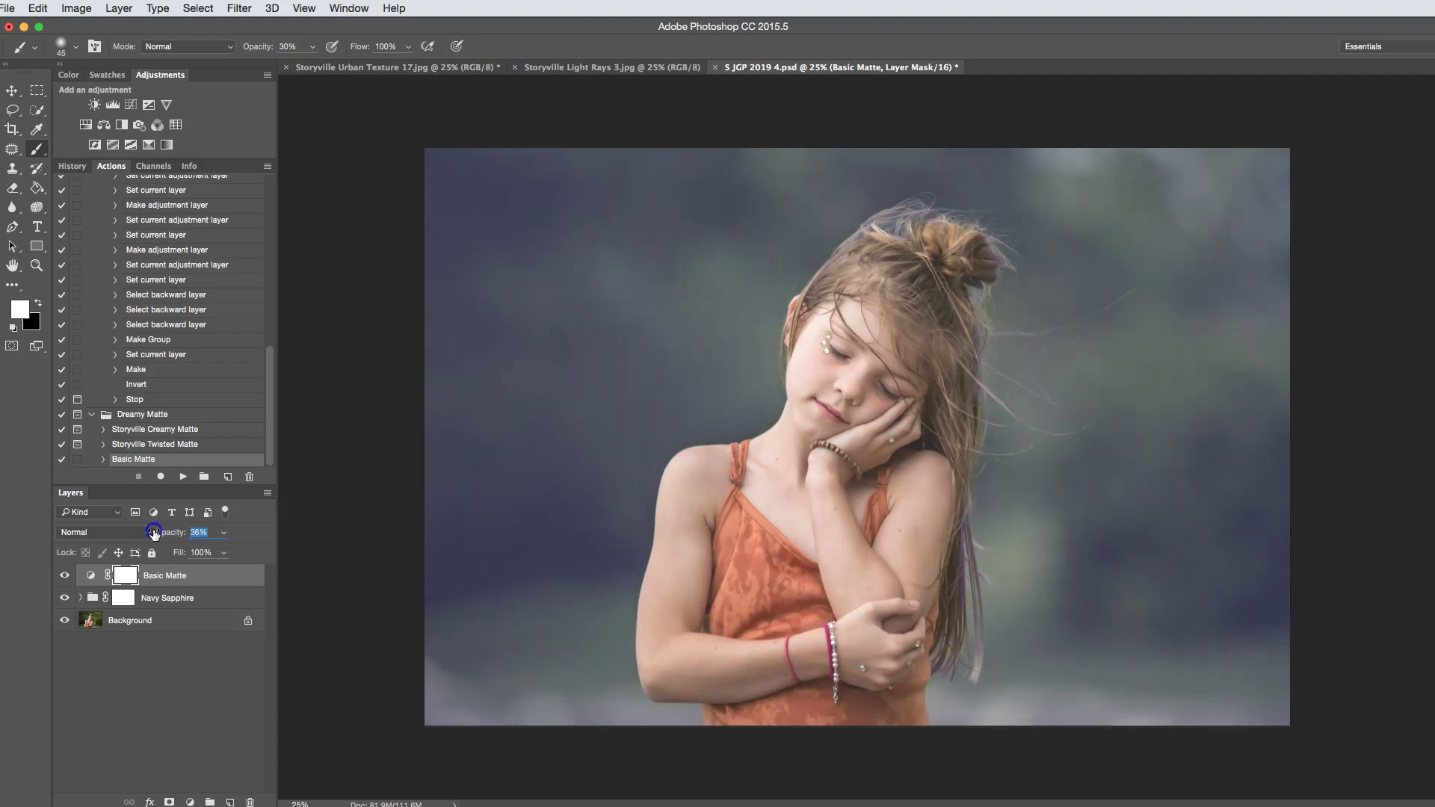
- Copy the Navy Base layer mask onto the Basic Matte layer, replacing its existing mask
{"action": "left_click", "coordinate": [81, 598]}
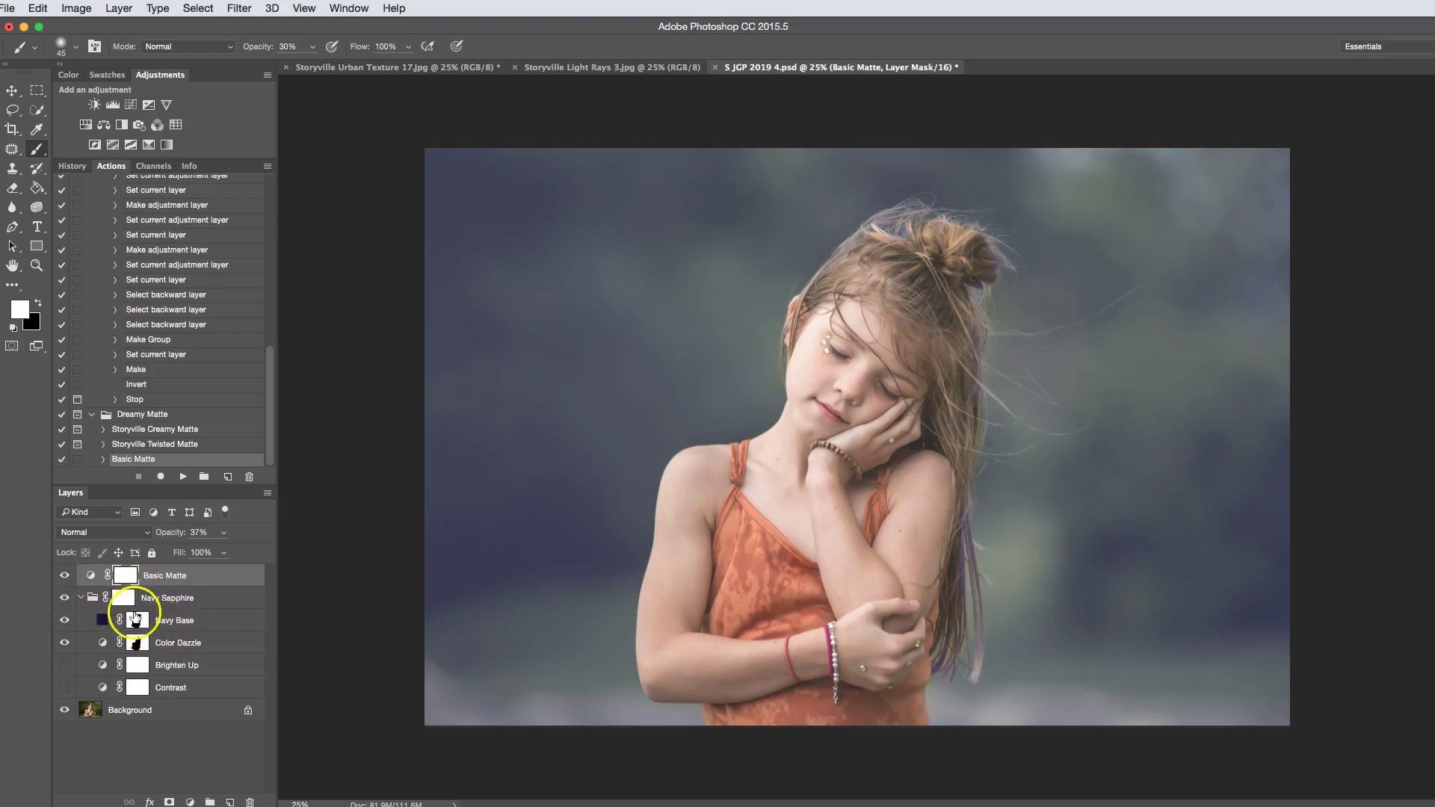
{"action": "left_click_drag", "start_coordinate": [136, 620], "coordinate": [127, 576]}
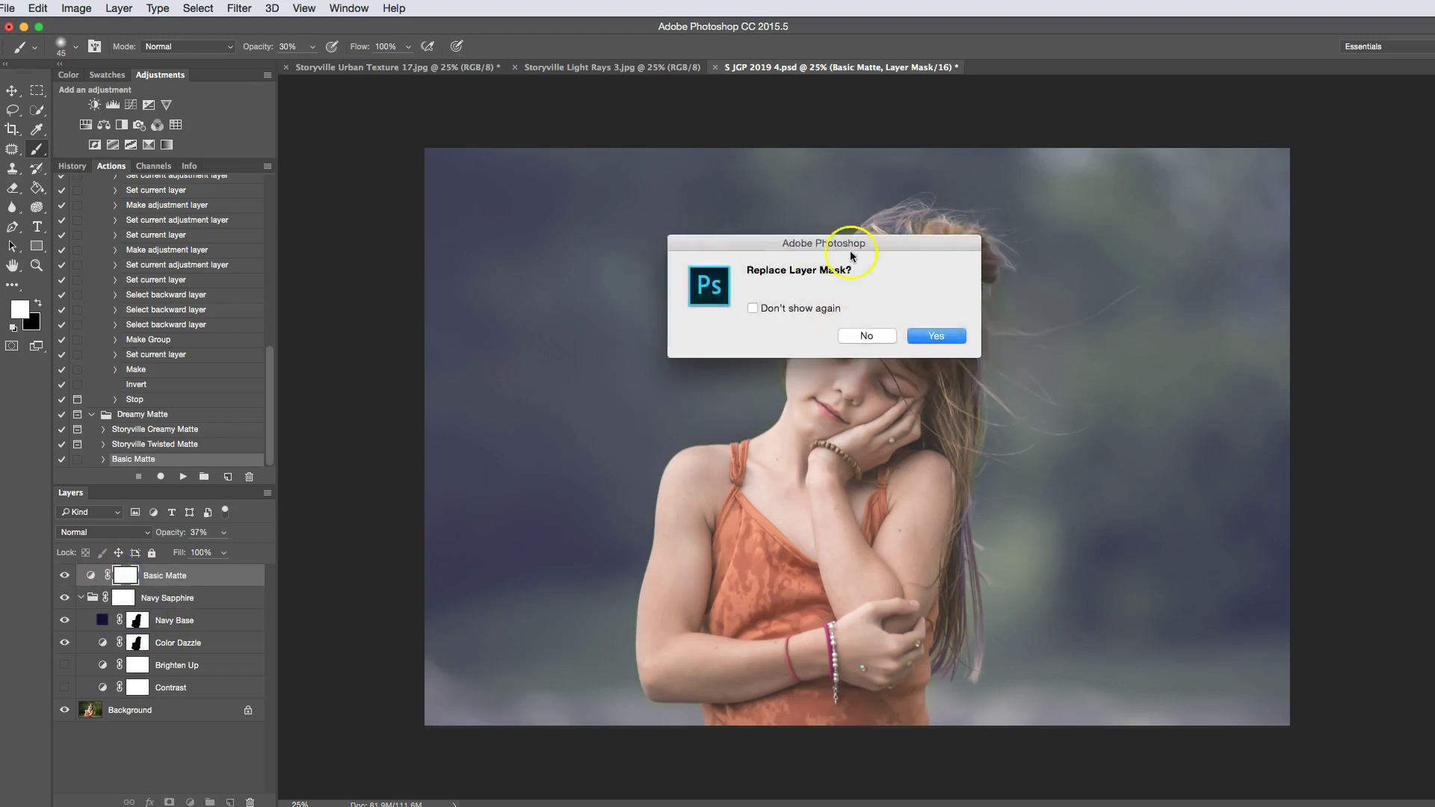
{"action": "left_click", "coordinate": [940, 337]}
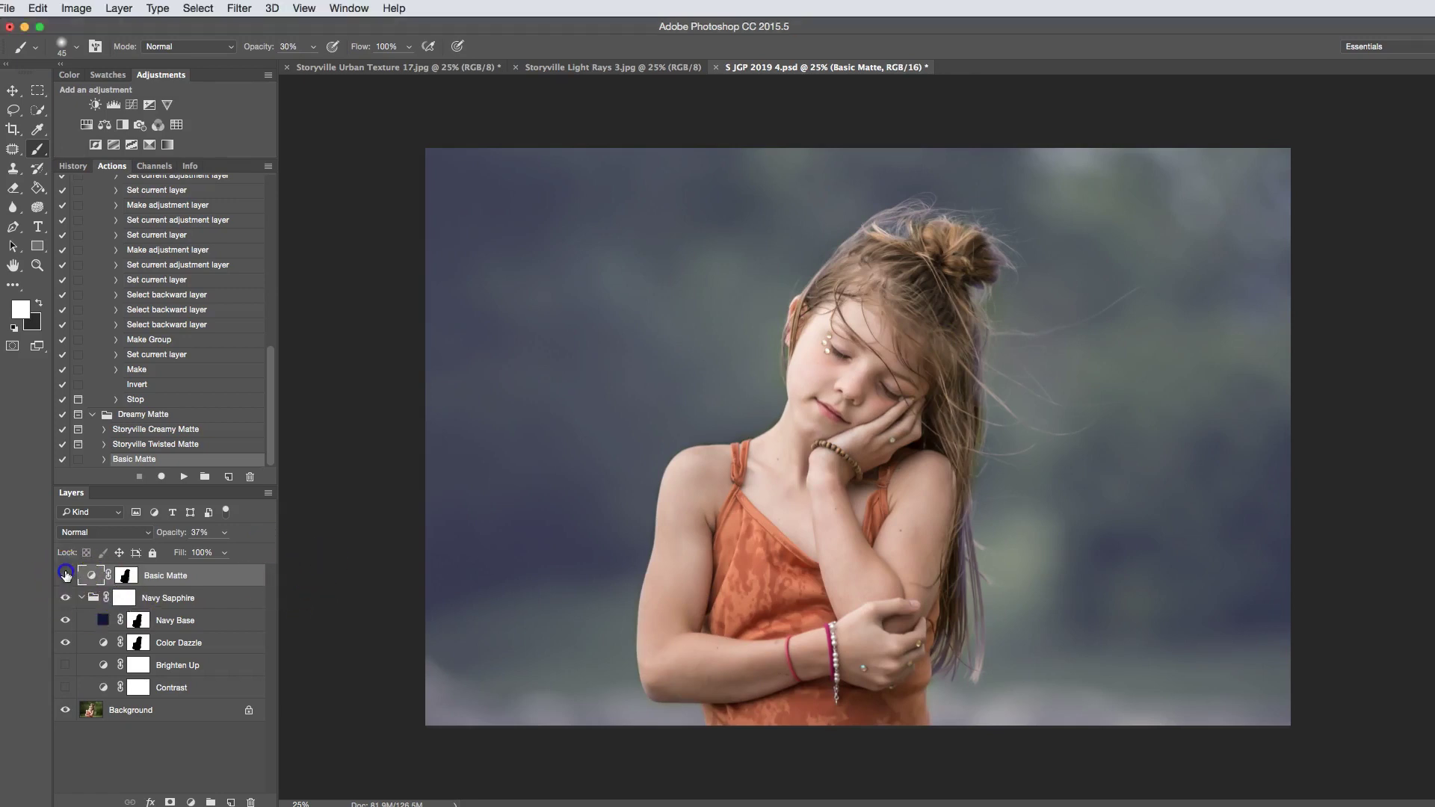
- Toggle the visibility of the Basic Matte layer and the Navy Sapphire group to compare their effects, and collapse the group
{"action": "left_click", "coordinate": [66, 575]}
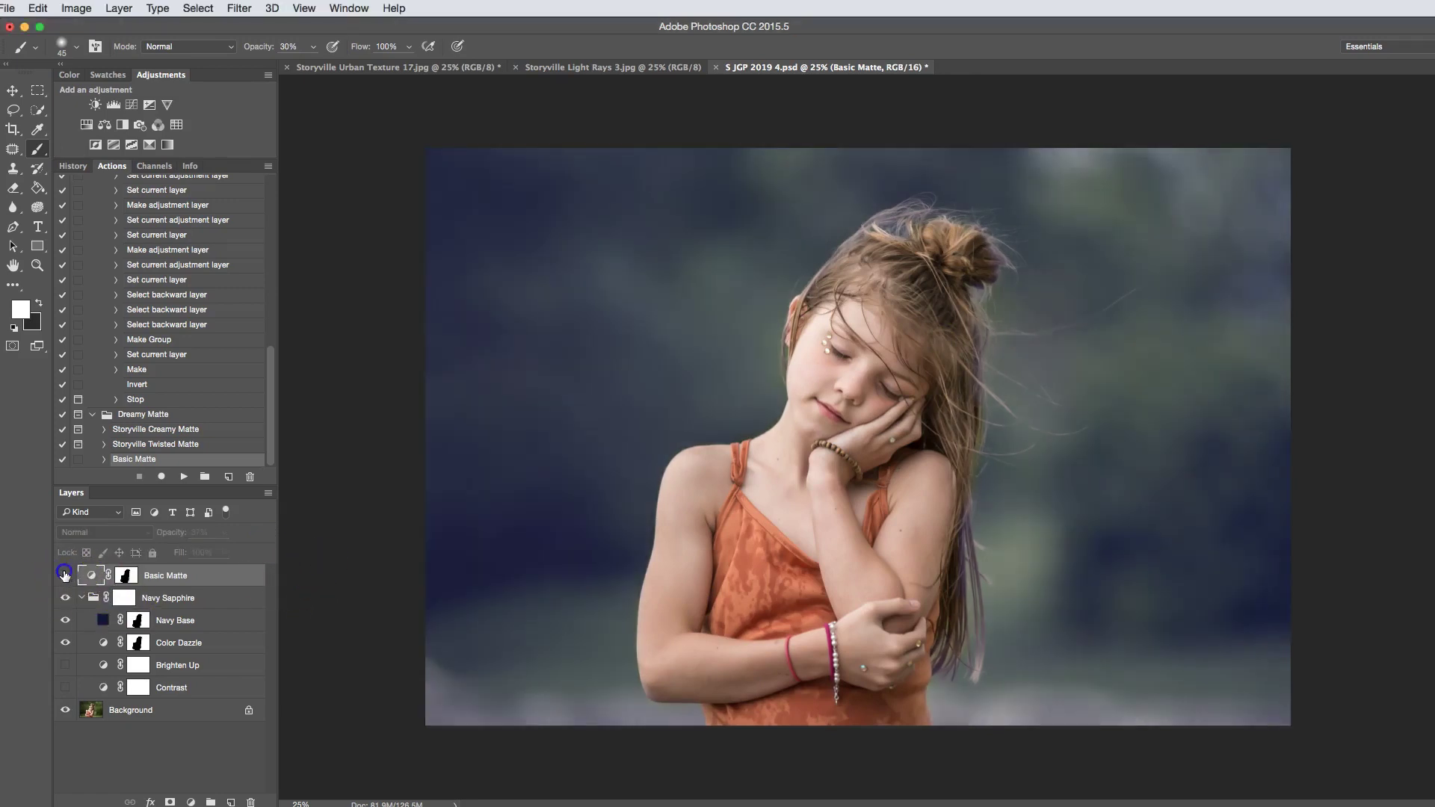
{"action": "left_click", "coordinate": [66, 576]}
{"action": "left_click", "coordinate": [66, 598]}
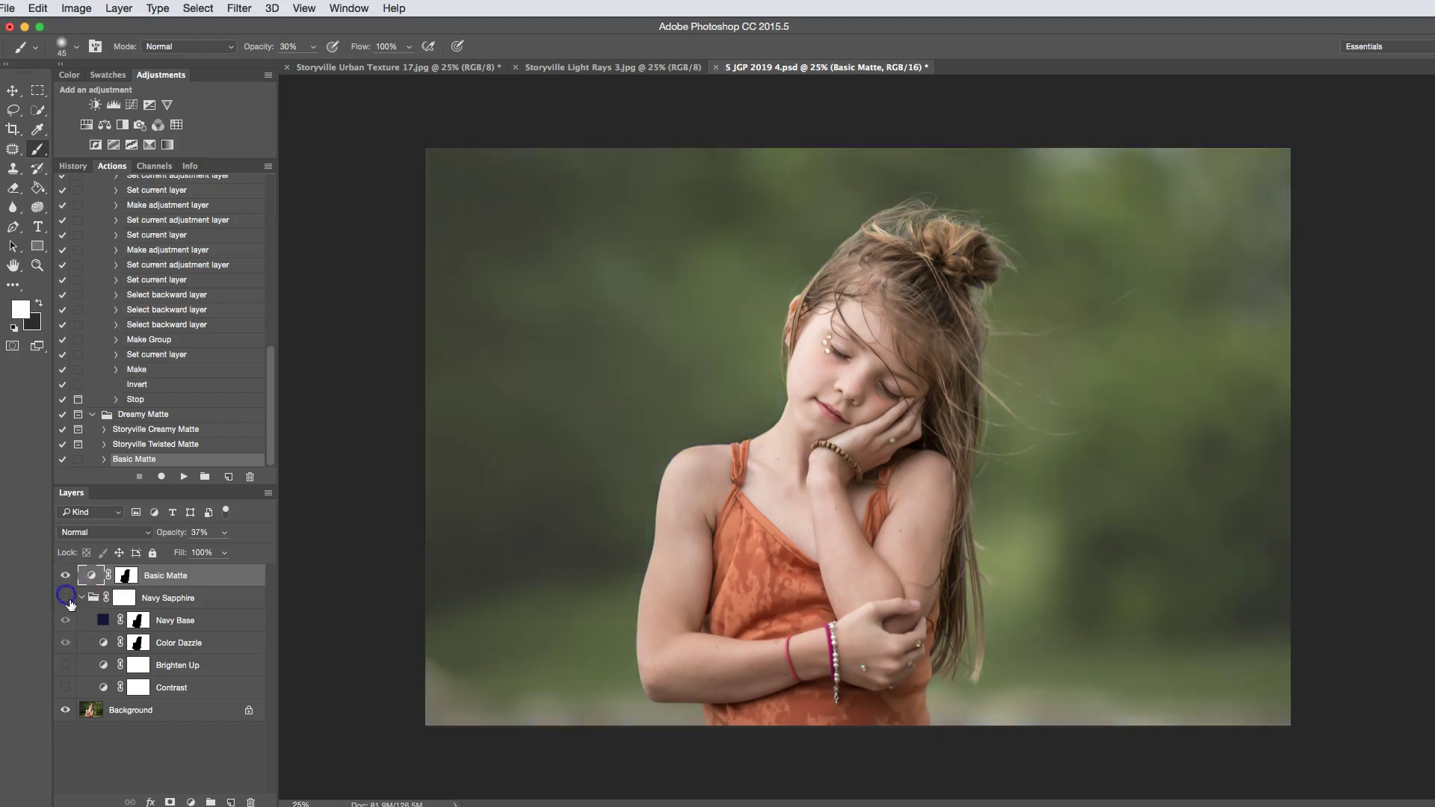
{"action": "left_click", "coordinate": [65, 598]}
{"action": "left_click", "coordinate": [83, 600]}
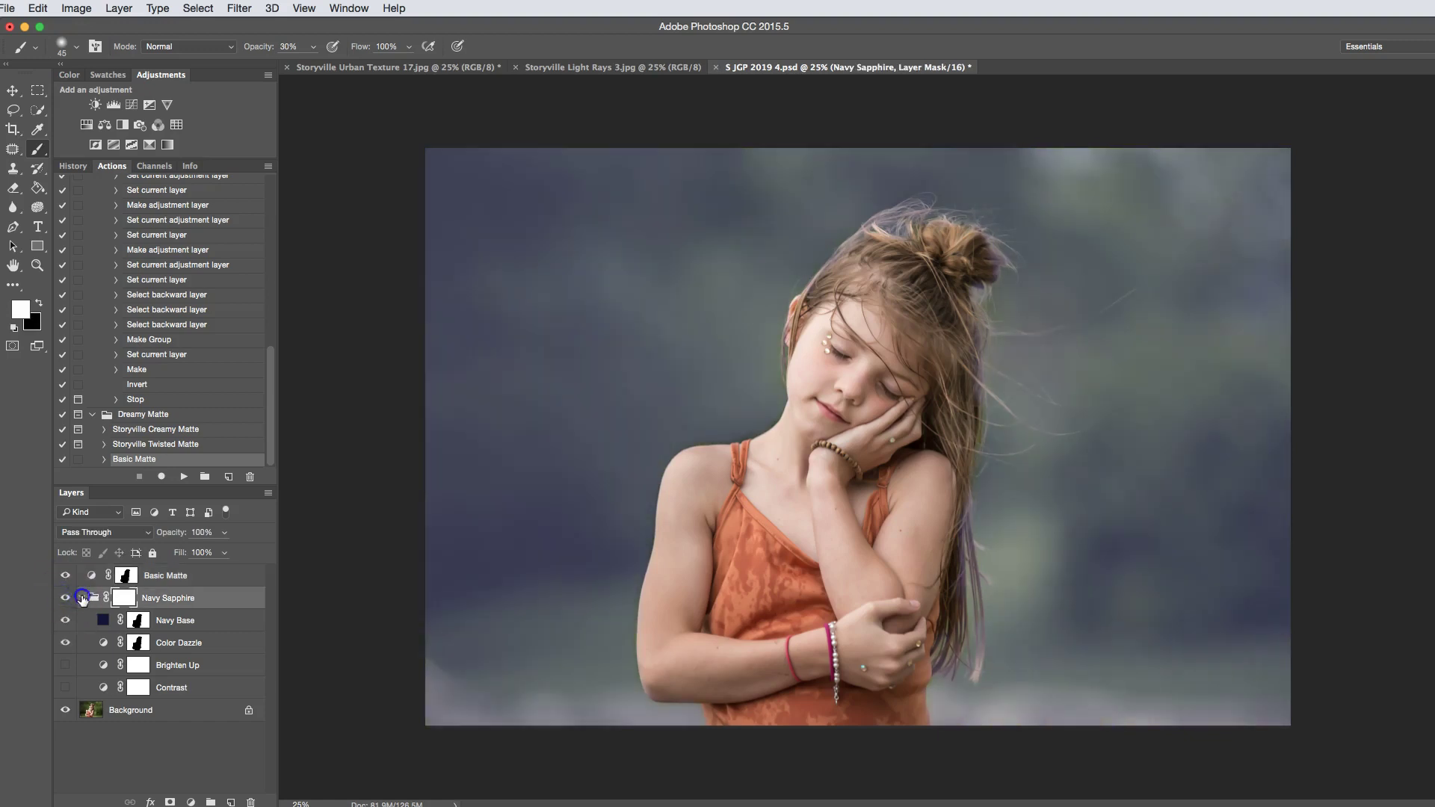
{"action": "left_click", "coordinate": [82, 599]}
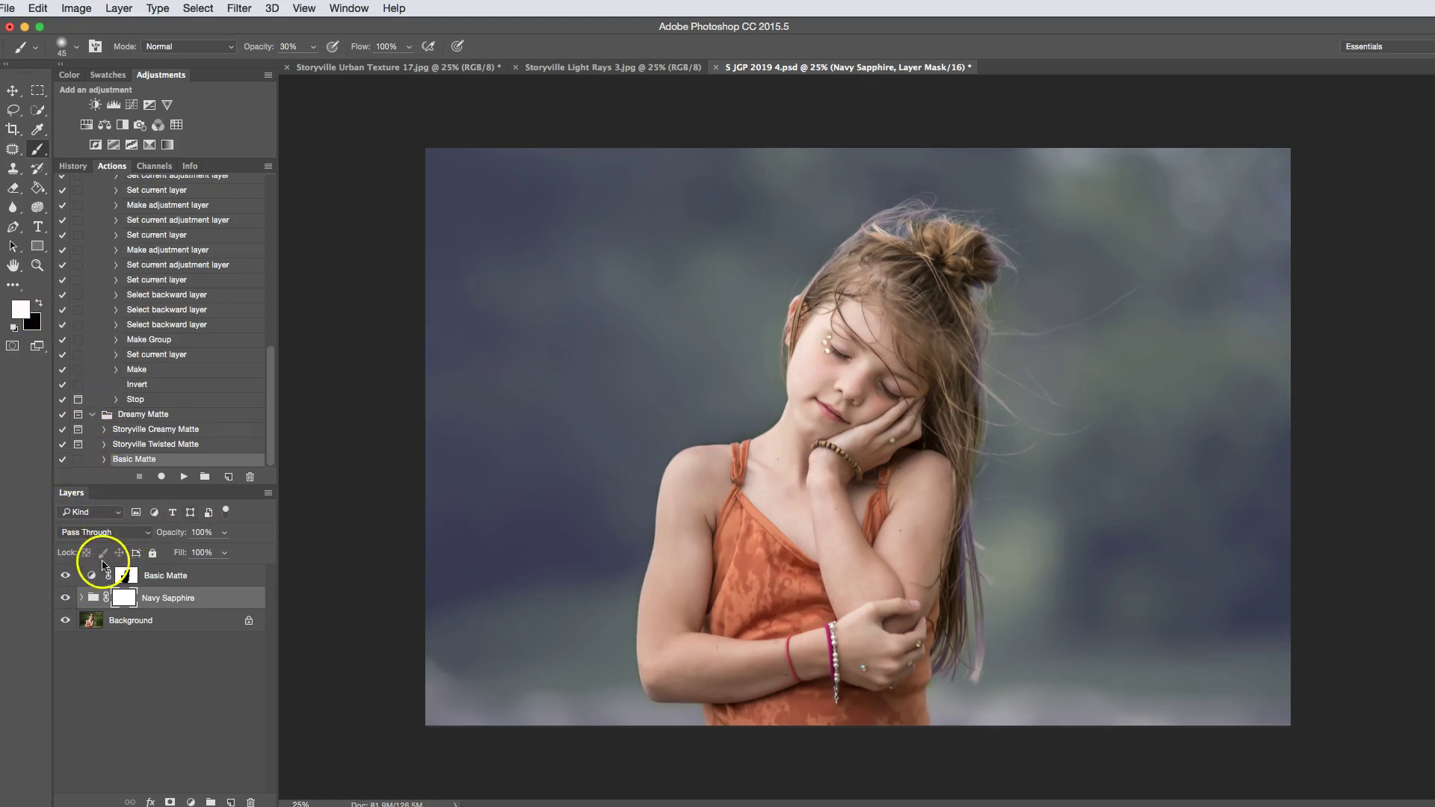
- Copy the Storyville Urban Texture 17 image and paste it into the portrait as a new layer above Basic Matte
{"action": "left_click", "coordinate": [93, 575]}
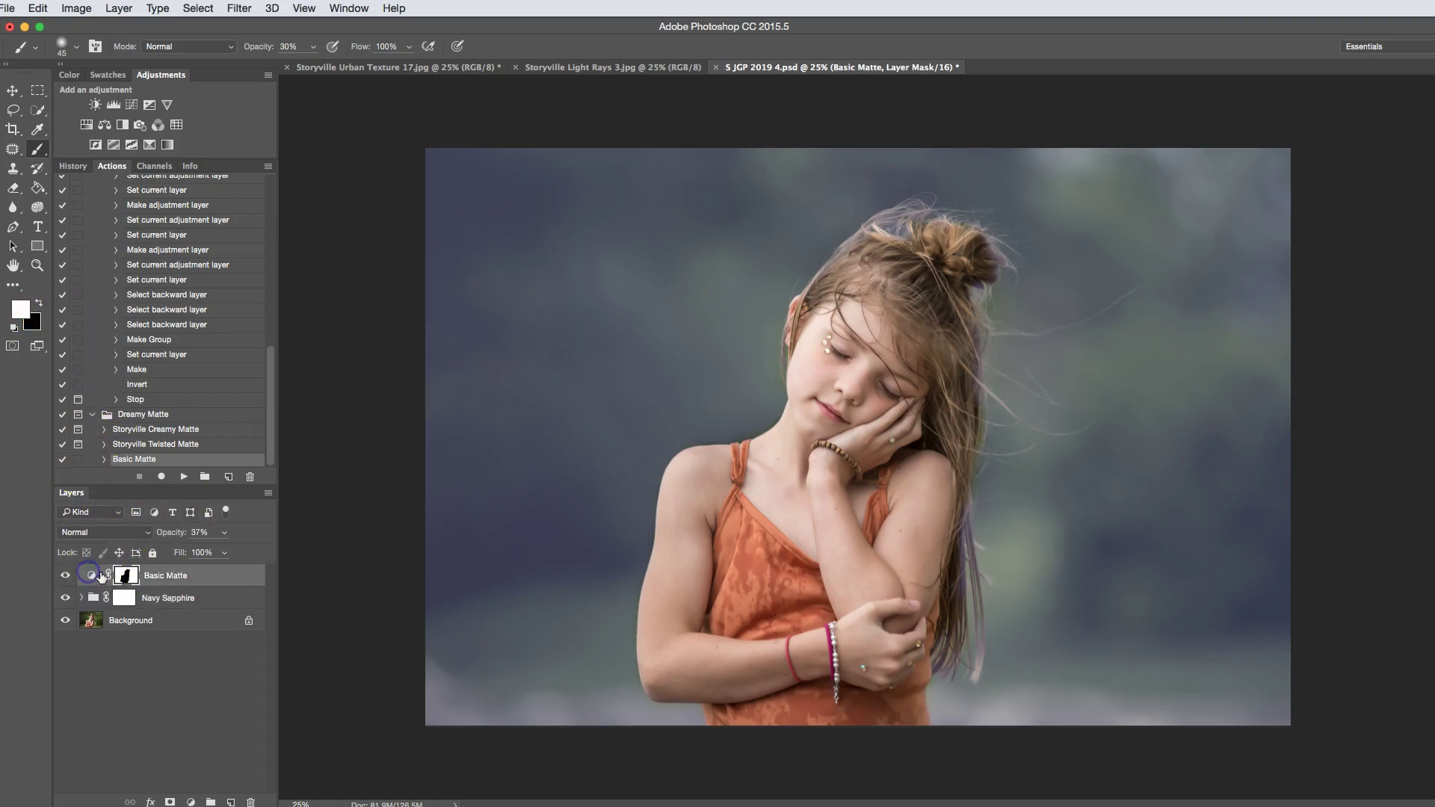
{"action": "left_click", "coordinate": [394, 66]}
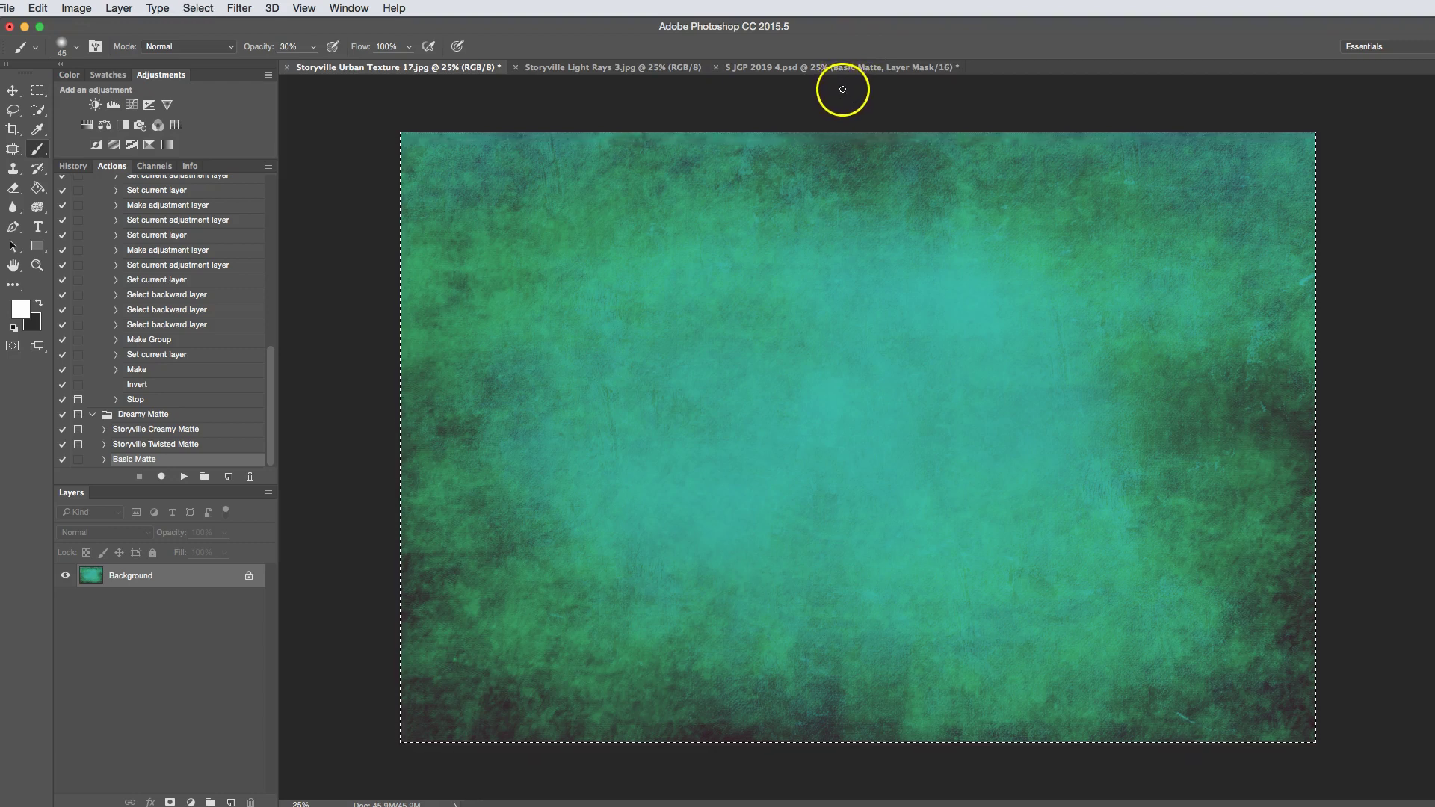
{"action": "left_click", "coordinate": [829, 69]}
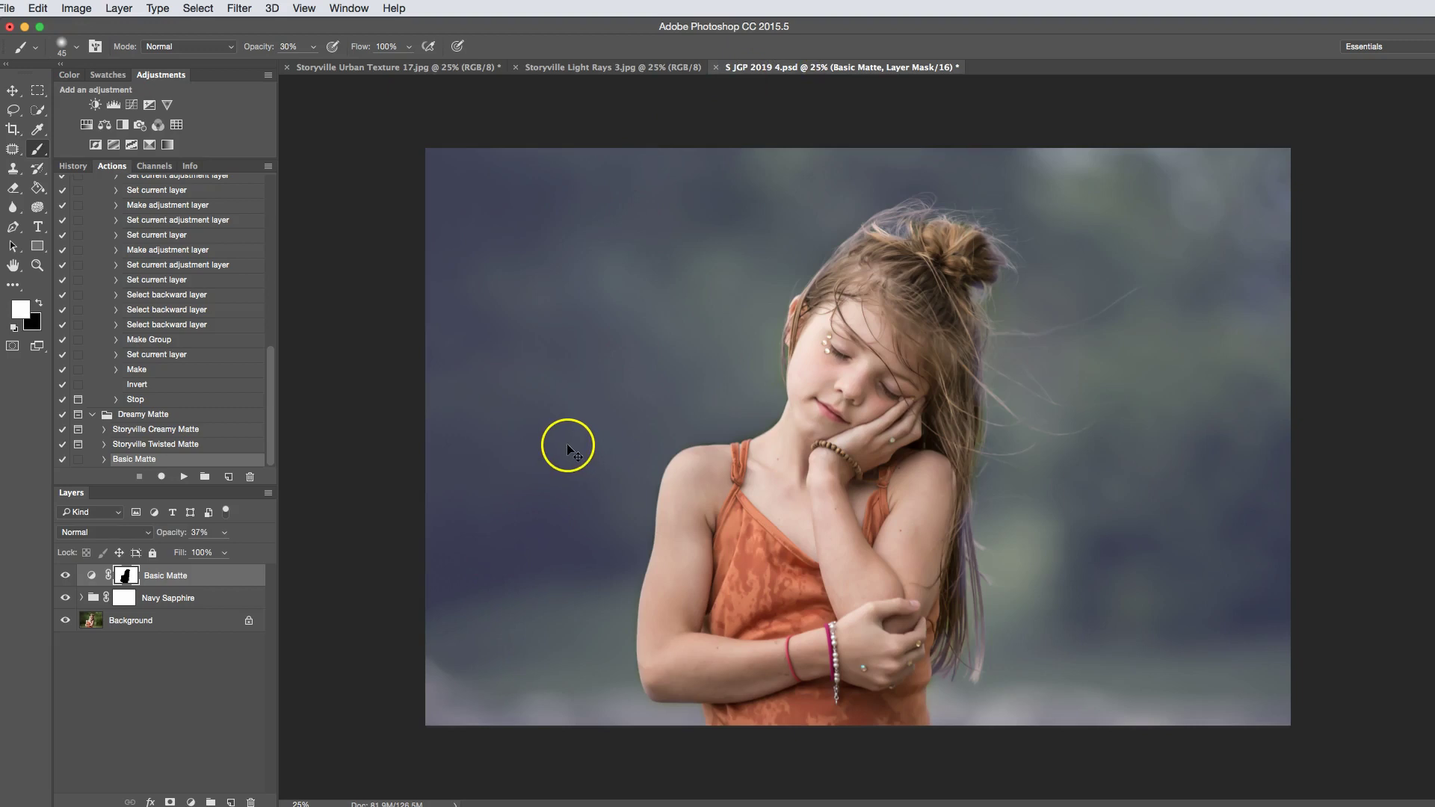
{"action": "key", "text": "super+v"}
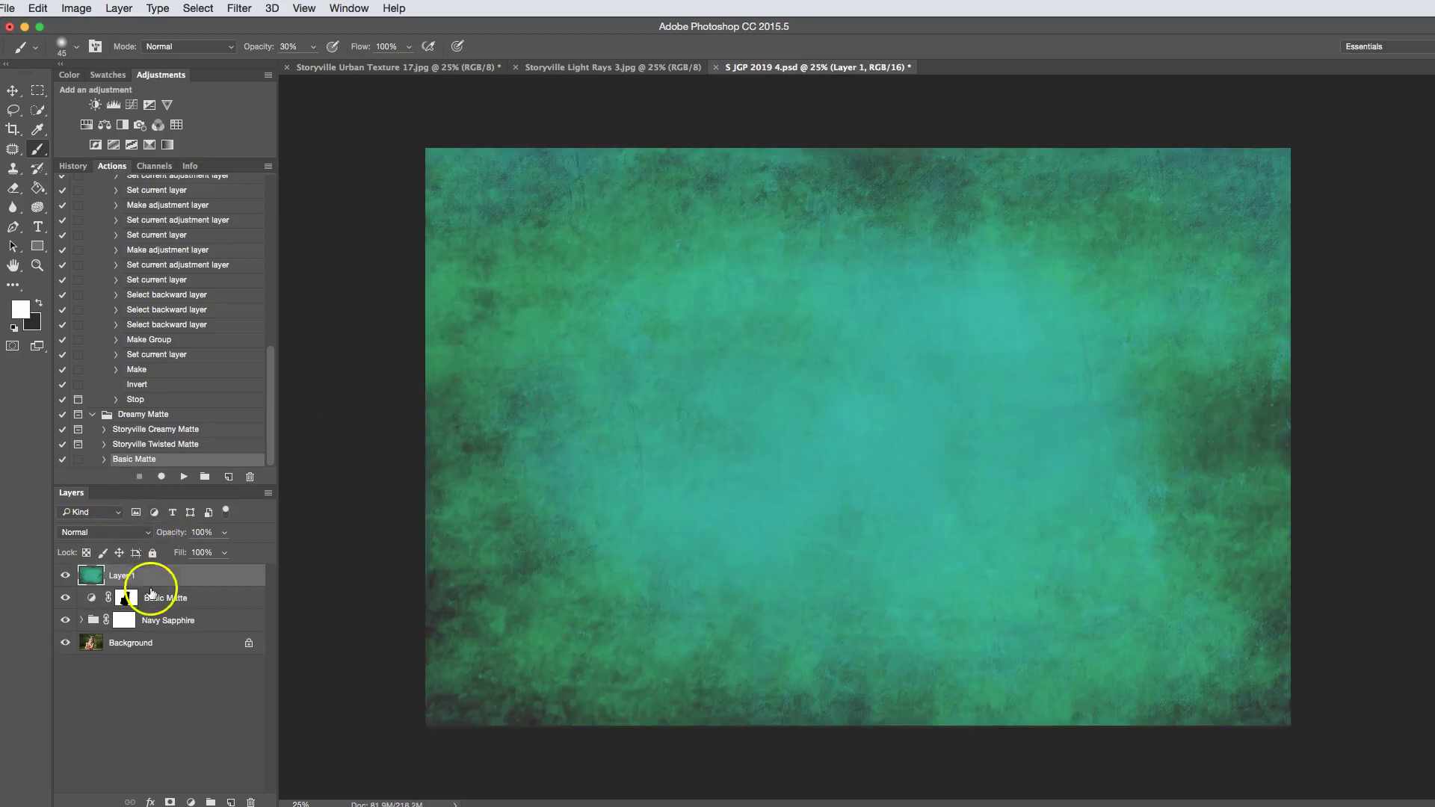
- Set the pasted texture layer's blend mode to Screen and its opacity to 37%
{"action": "left_click", "coordinate": [120, 532]}
{"action": "left_click", "coordinate": [112, 627]}
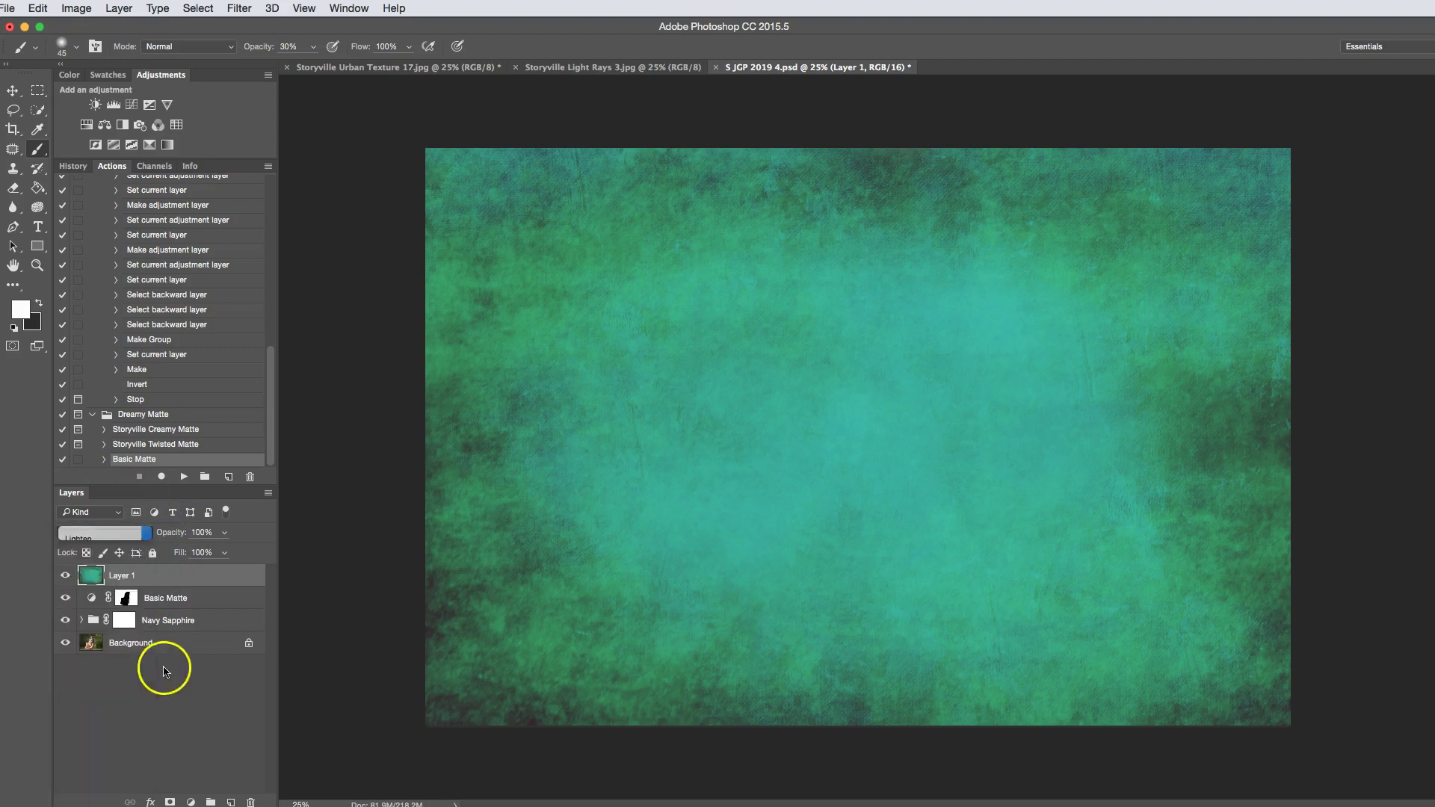
{"action": "left_click", "coordinate": [112, 532]}
{"action": "left_click", "coordinate": [118, 567]}
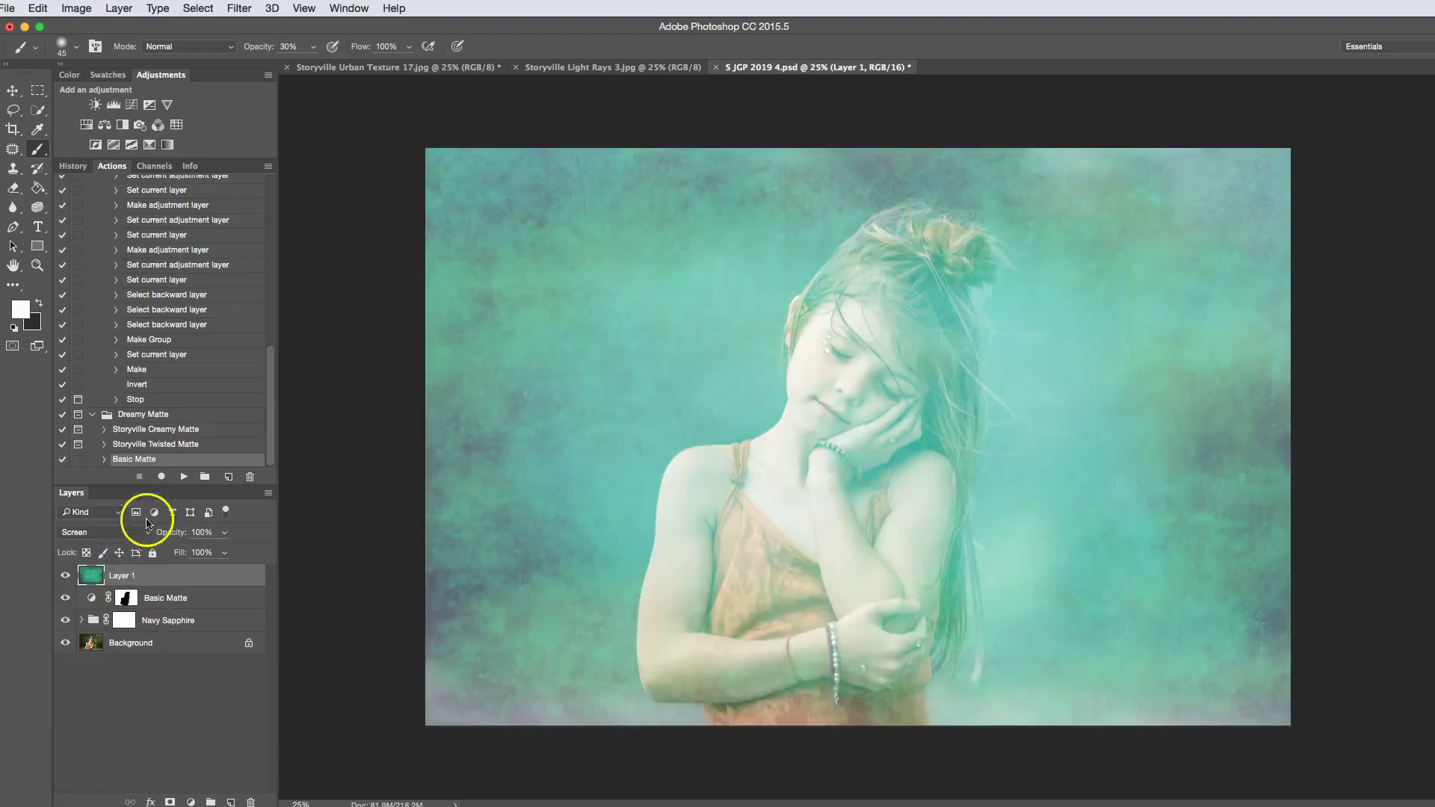
{"action": "left_click_drag", "start_coordinate": [181, 533], "coordinate": [158, 533]}
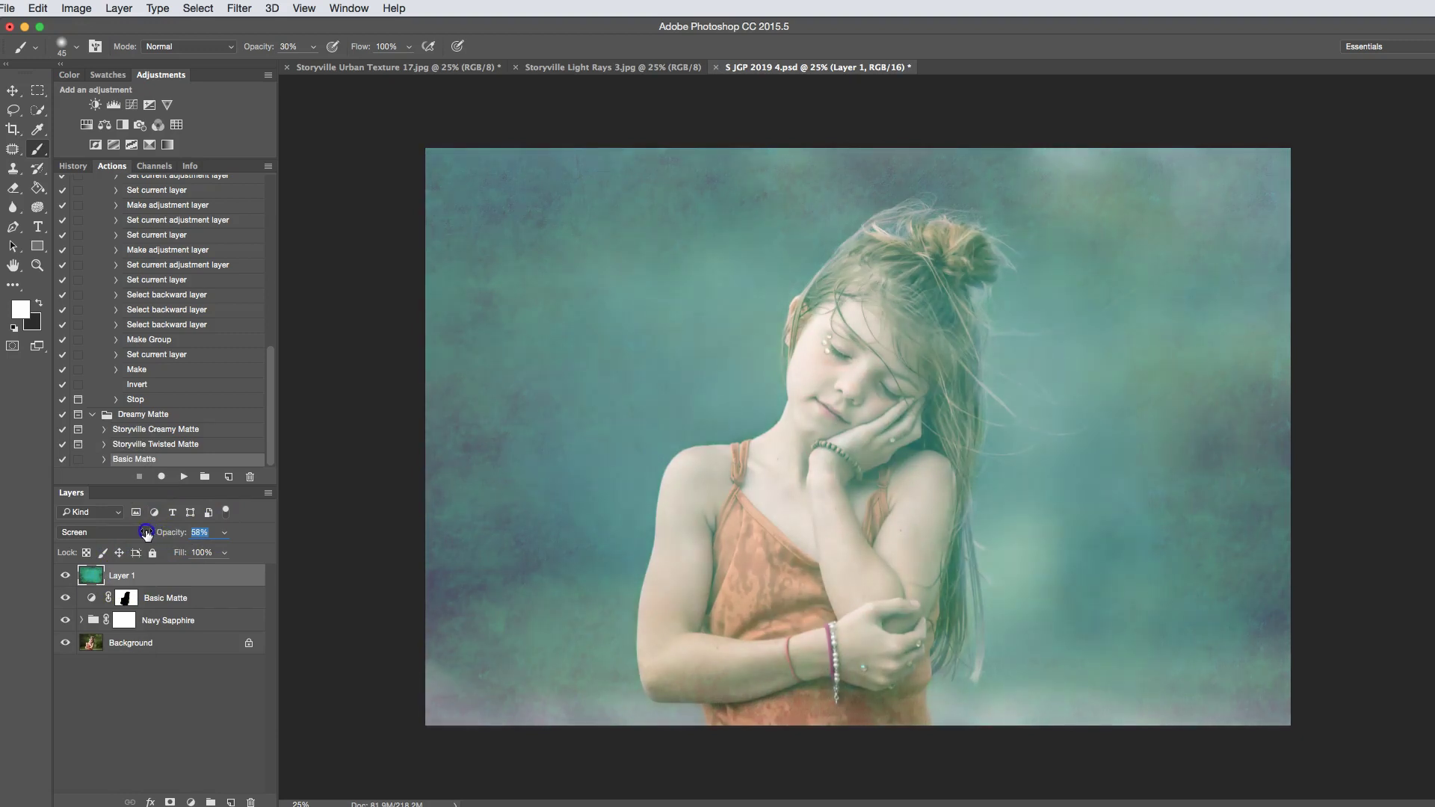
{"action": "left_click_drag", "start_coordinate": [140, 536], "coordinate": [135, 535]}
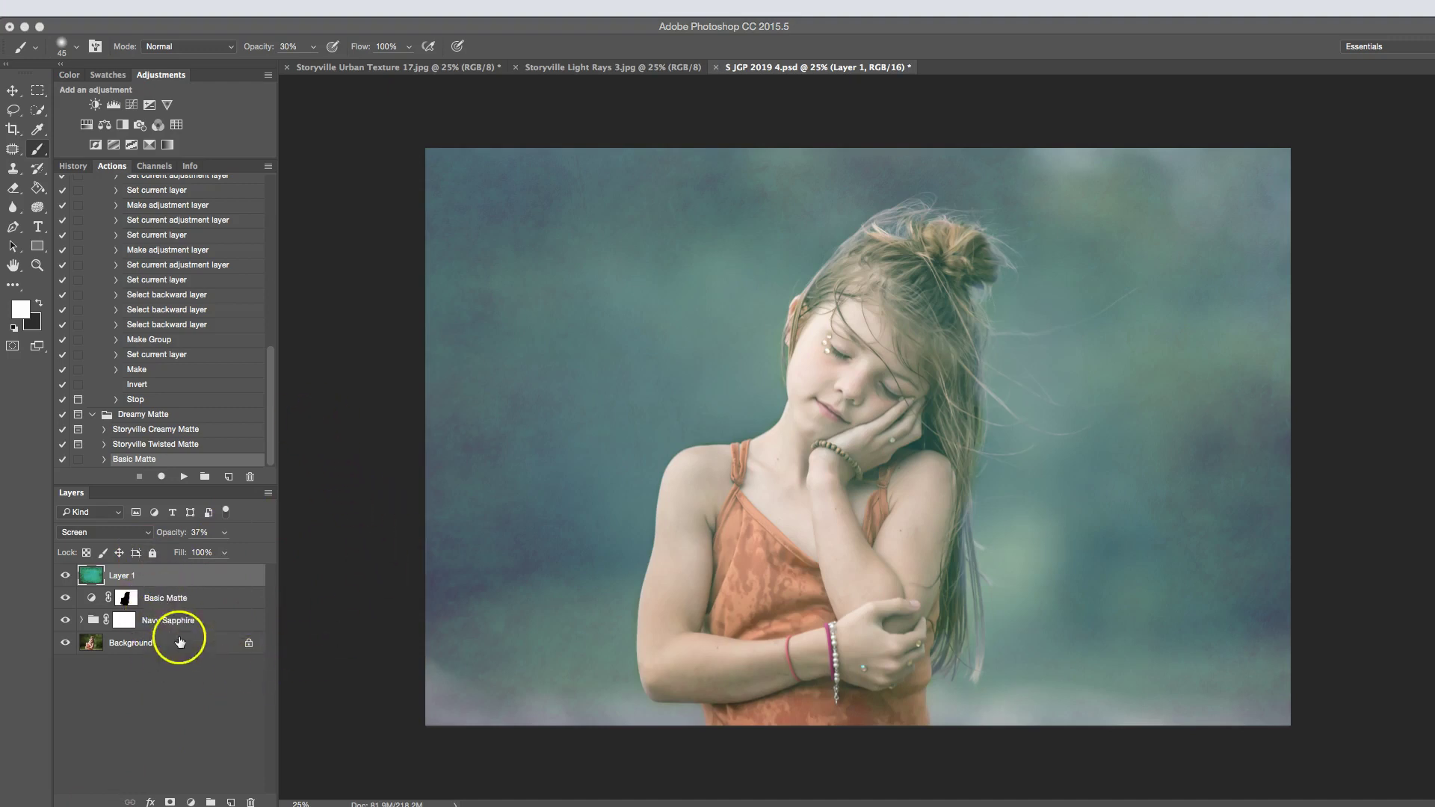
- Add a layer mask to the texture layer and replace it with a copy of the Basic Matte mask
{"action": "left_click", "coordinate": [171, 801]}
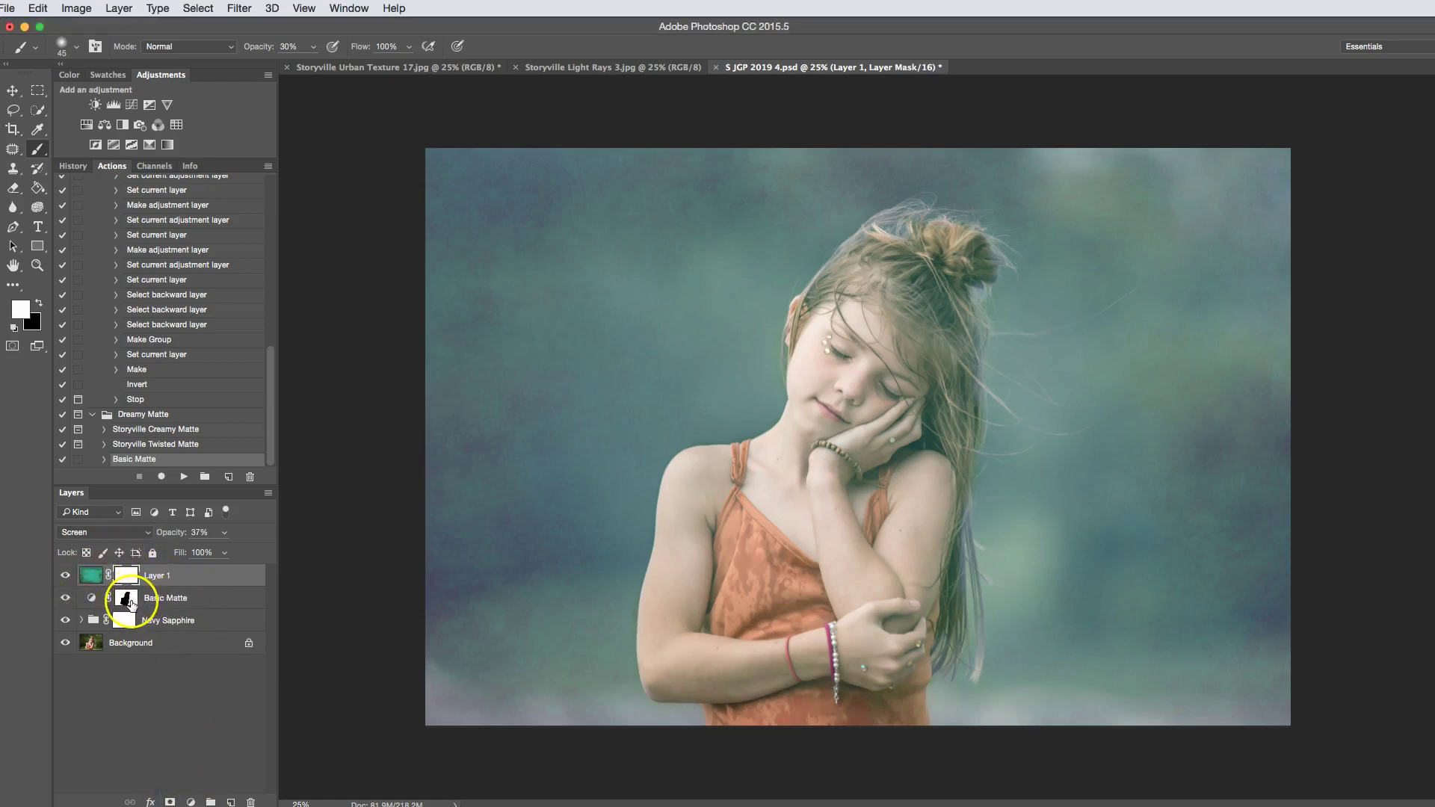
{"action": "left_click", "coordinate": [129, 600]}
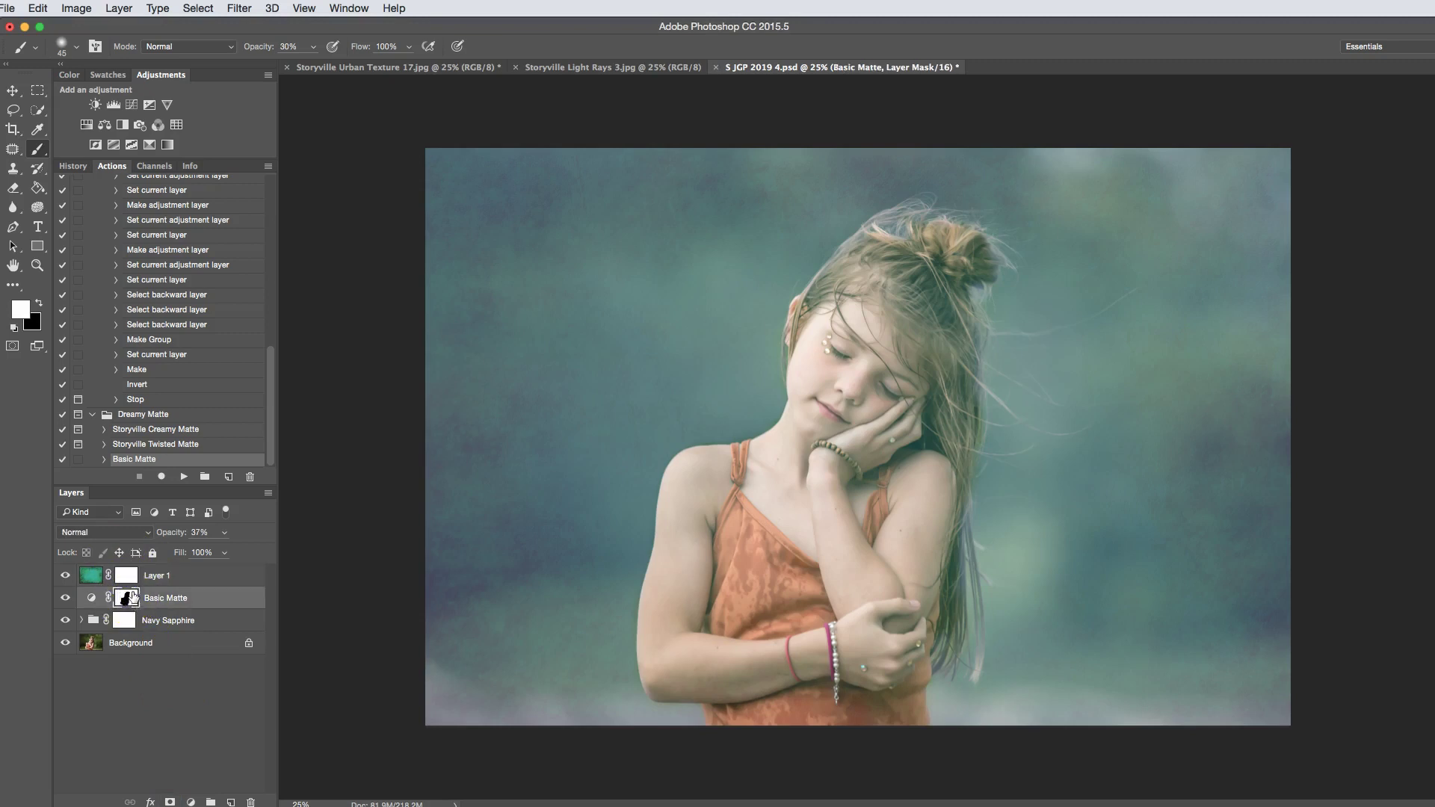
{"action": "left_click_drag", "start_coordinate": [132, 600], "coordinate": [127, 577]}
{"action": "left_click_drag", "start_coordinate": [130, 598], "coordinate": [130, 576]}
{"action": "left_click", "coordinate": [948, 329]}
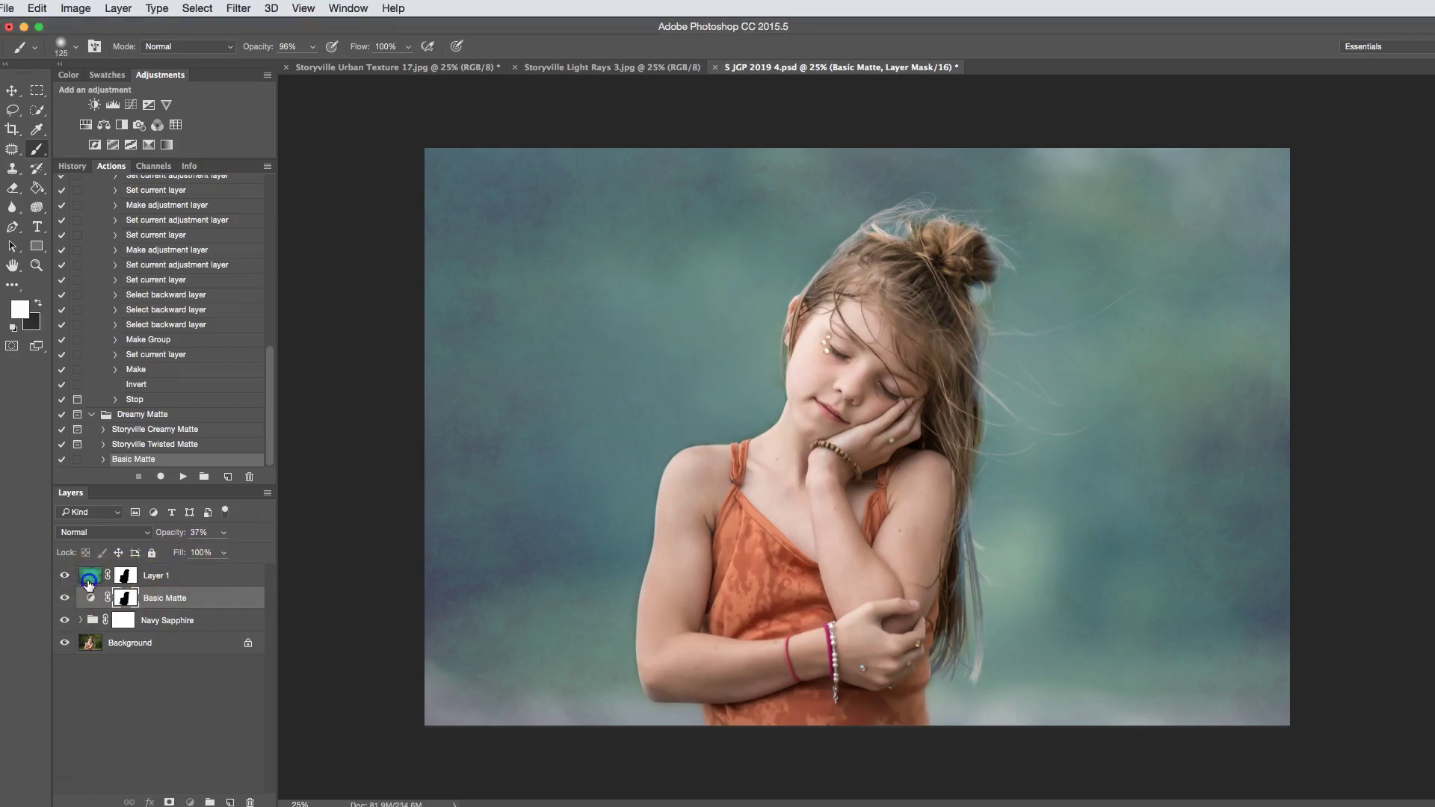
- Toggle the texture layer's visibility to compare the background with and without the texture
{"action": "left_click", "coordinate": [106, 573]}
{"action": "left_click", "coordinate": [65, 577]}
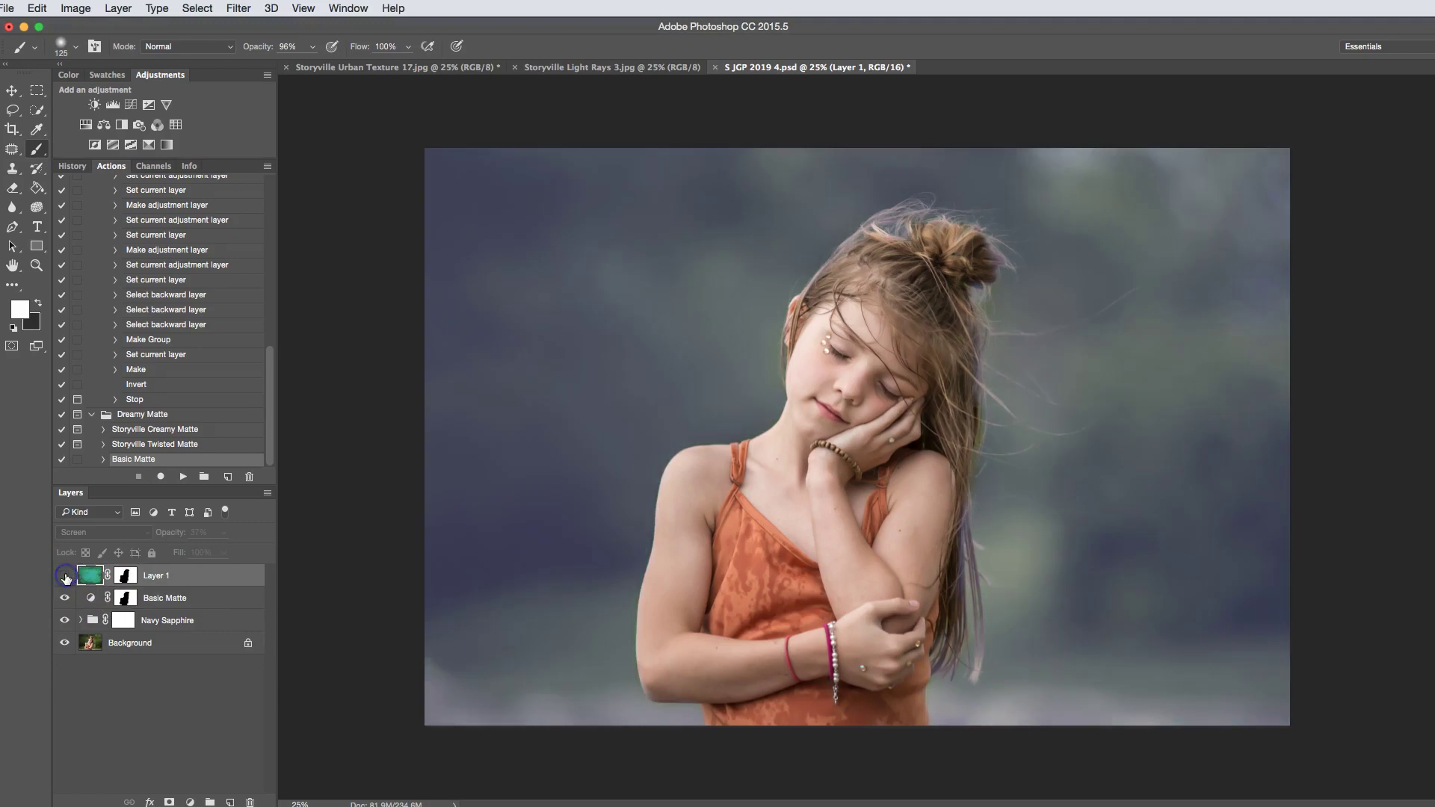
{"action": "left_click", "coordinate": [65, 576]}
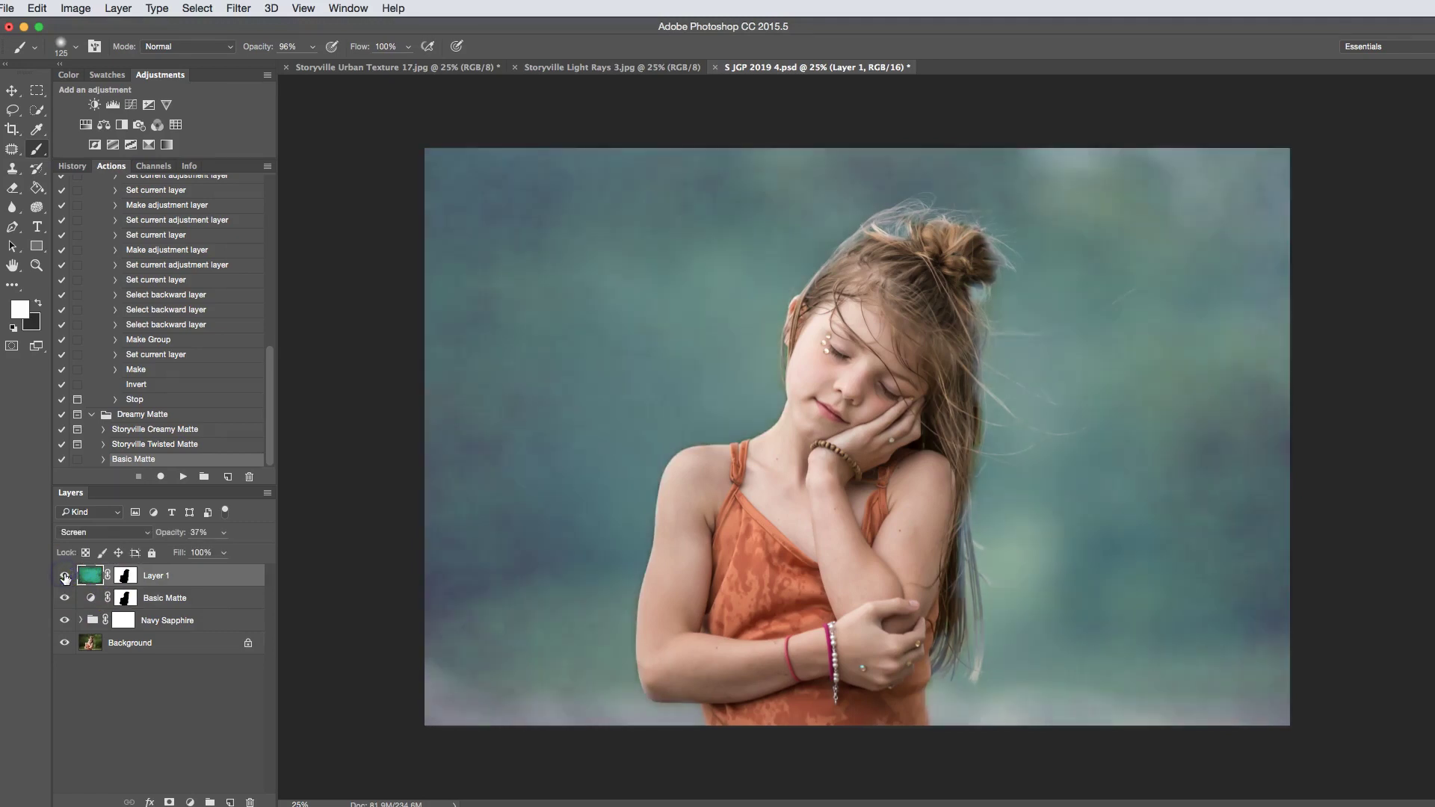
{"action": "left_click", "coordinate": [65, 576]}
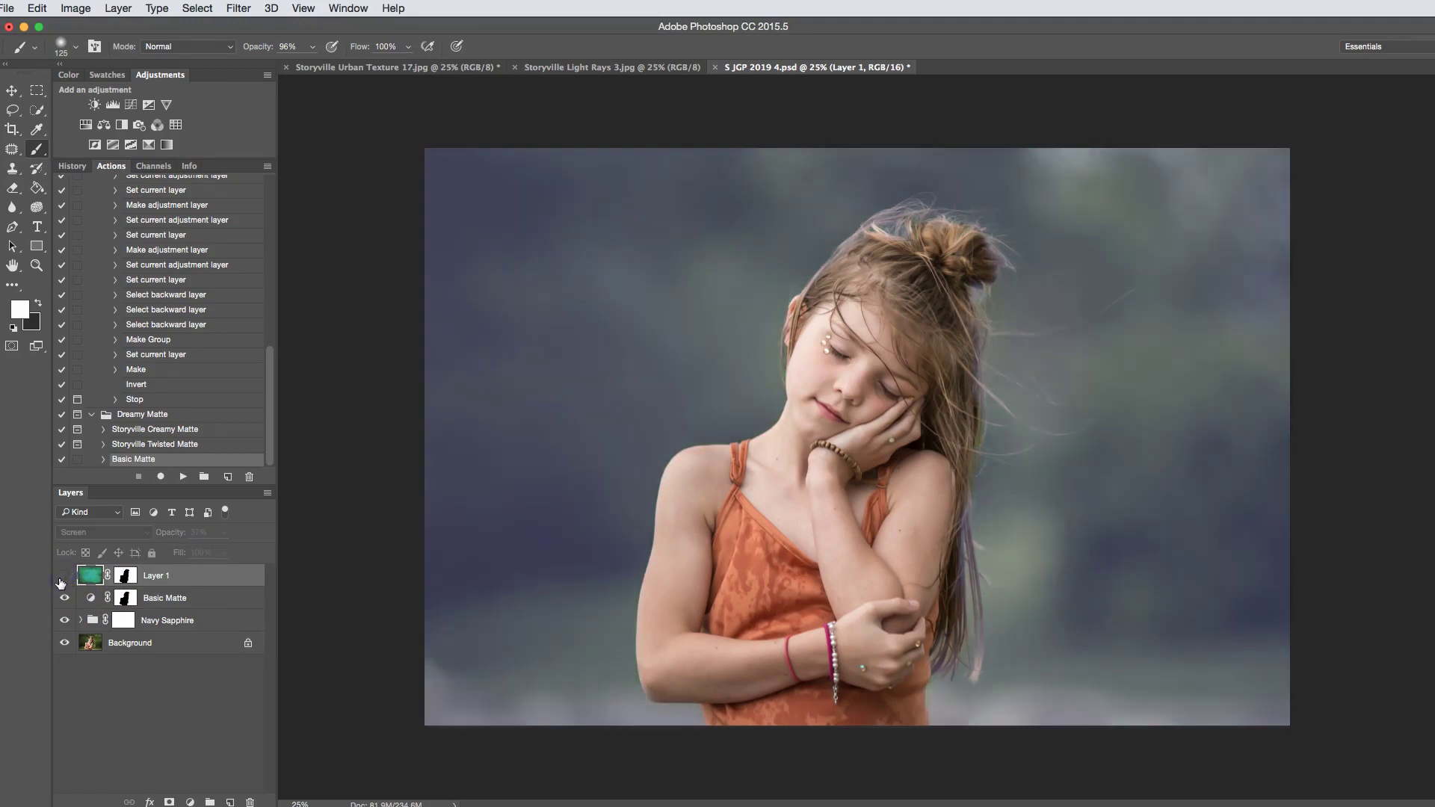
{"action": "left_click", "coordinate": [64, 576]}
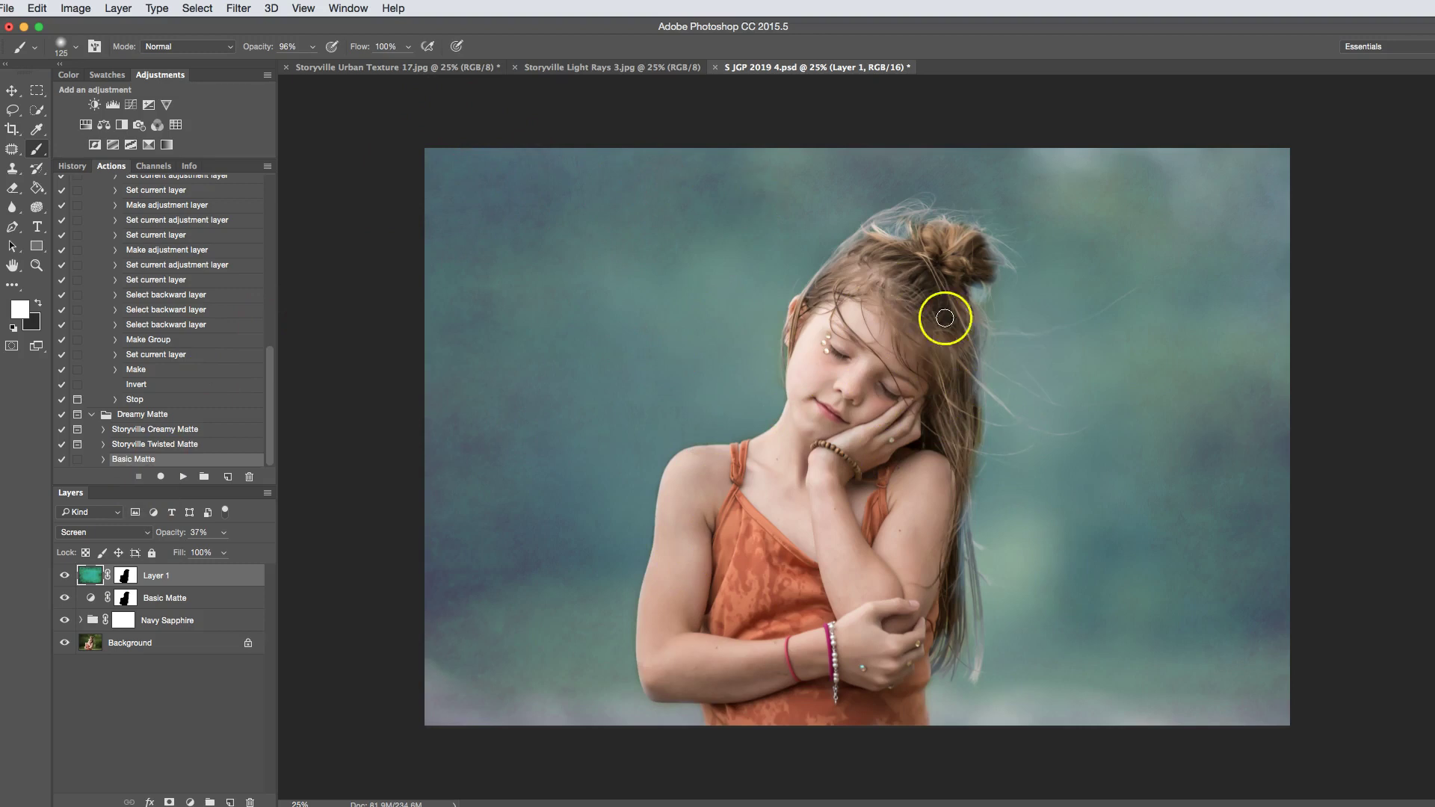
- Copy the Storyville Light Rays 3 image into the portrait as the top layer and set its blend mode to Screen
{"action": "left_click", "coordinate": [569, 66]}
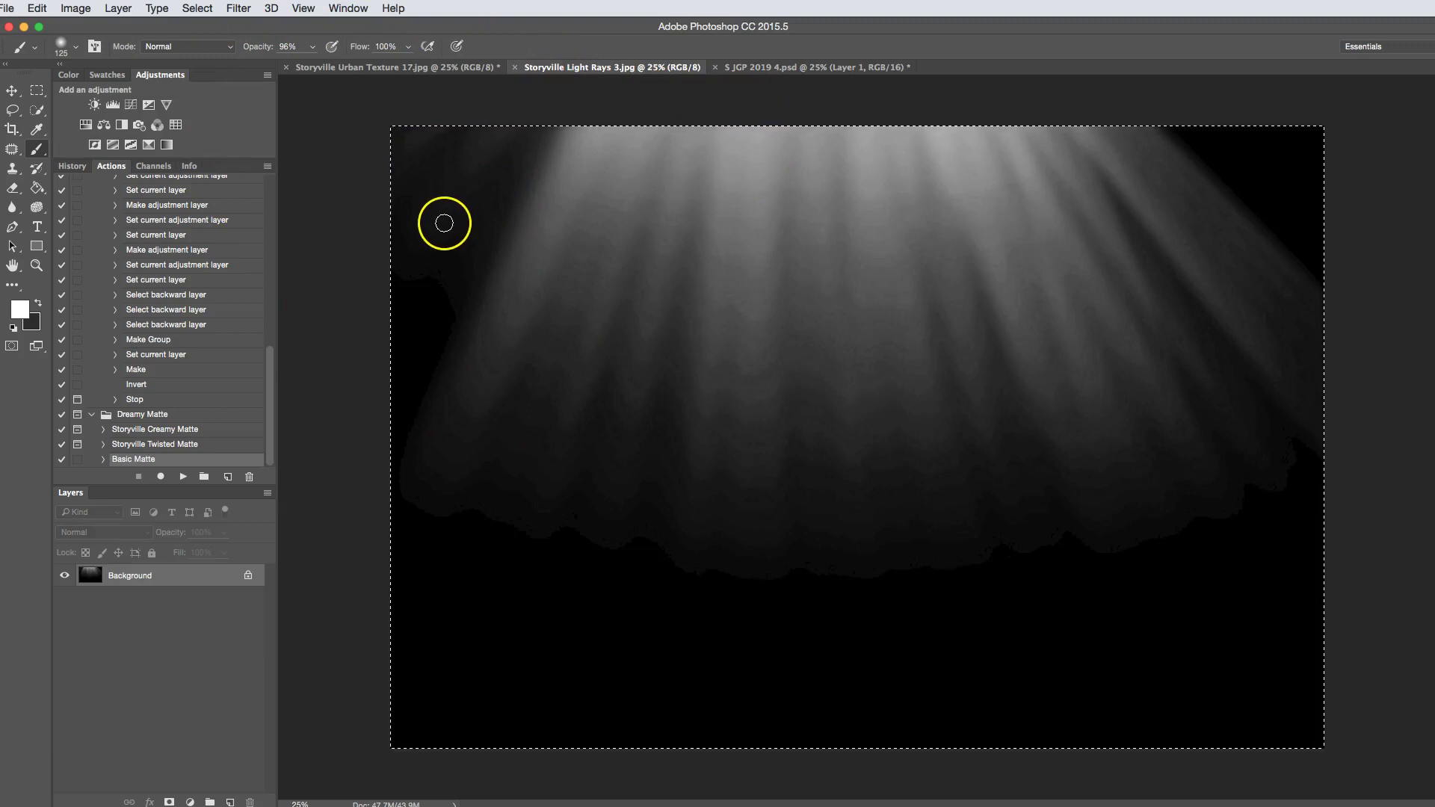
{"action": "key", "text": "super+c"}
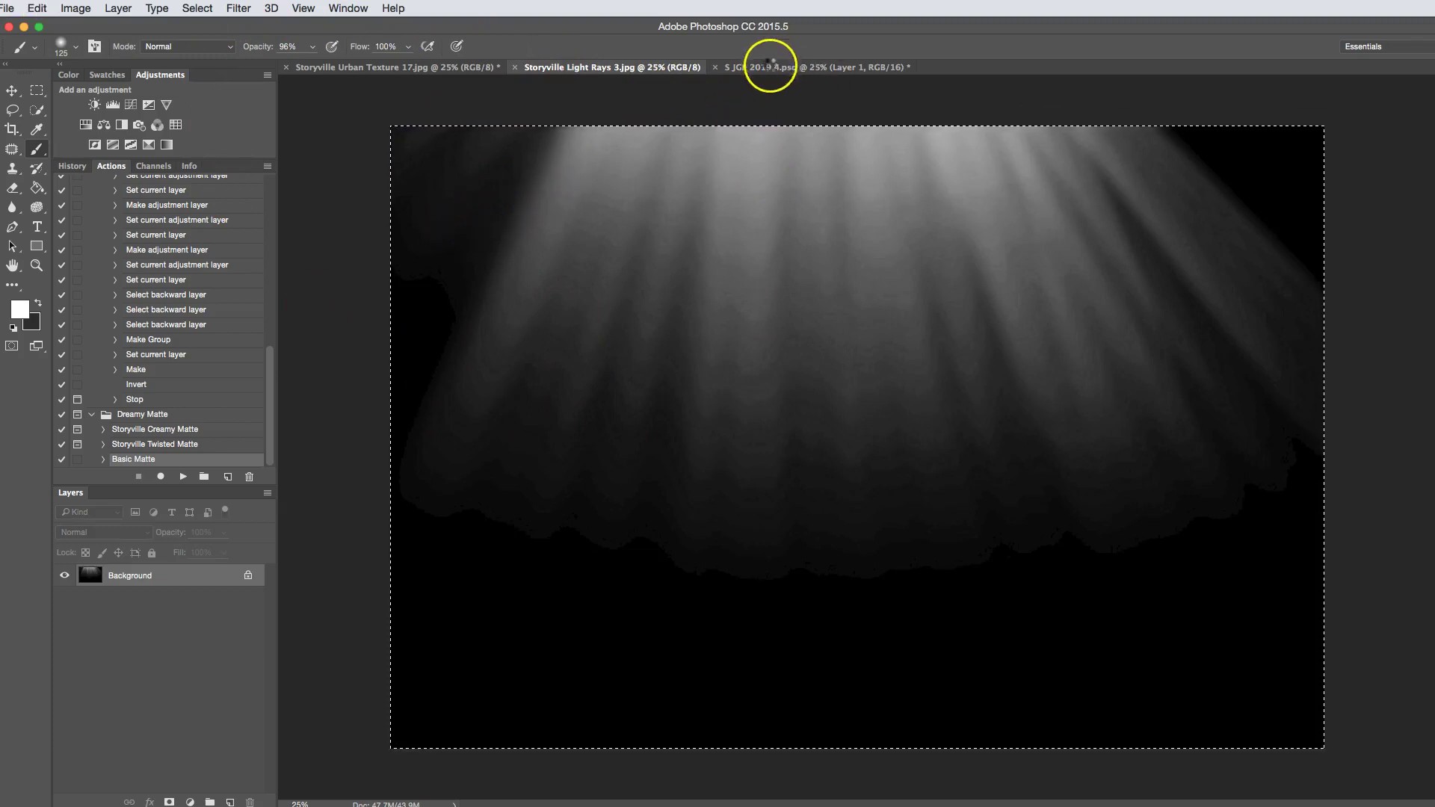
{"action": "left_click", "coordinate": [775, 65]}
{"action": "key", "text": "super+v"}
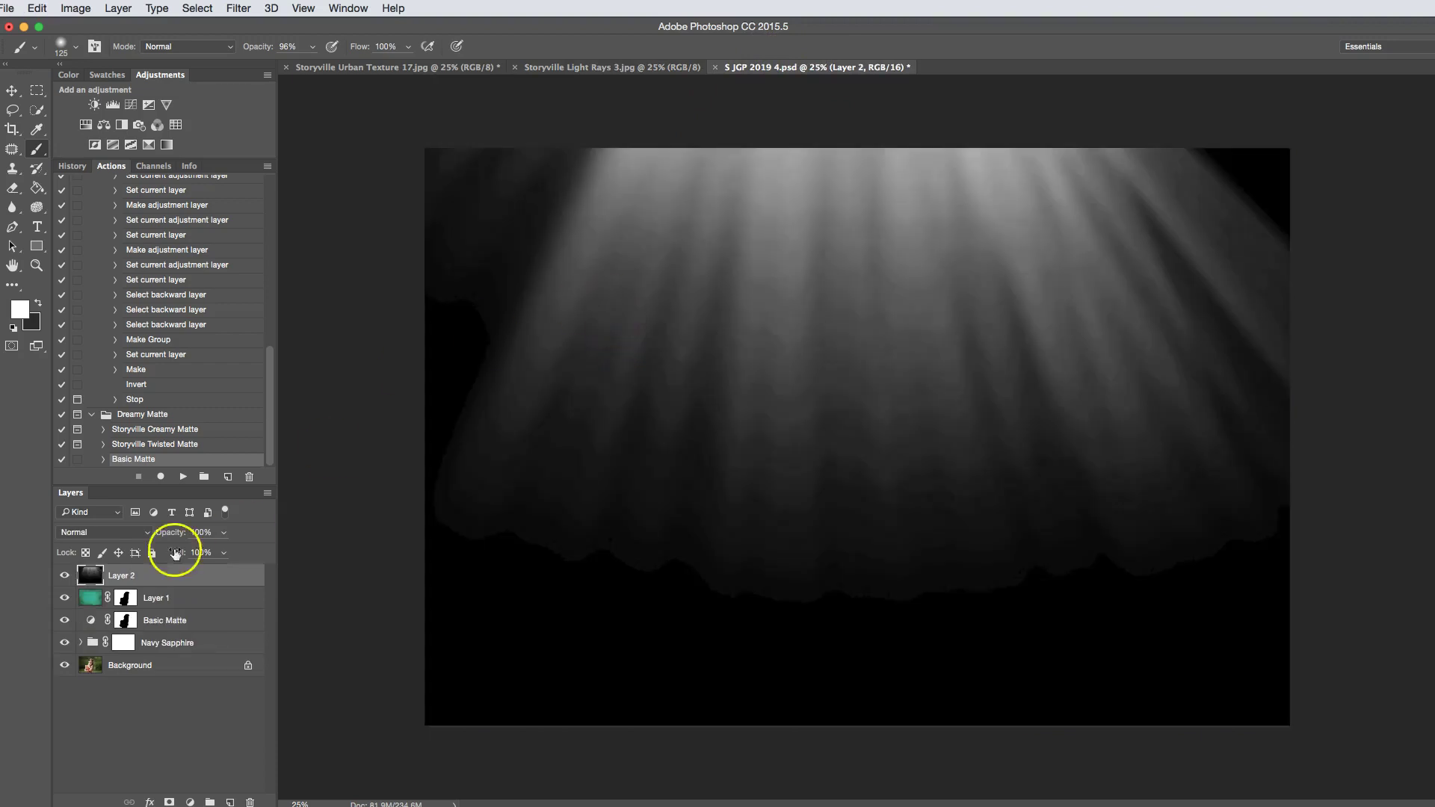
{"action": "left_click", "coordinate": [110, 532]}
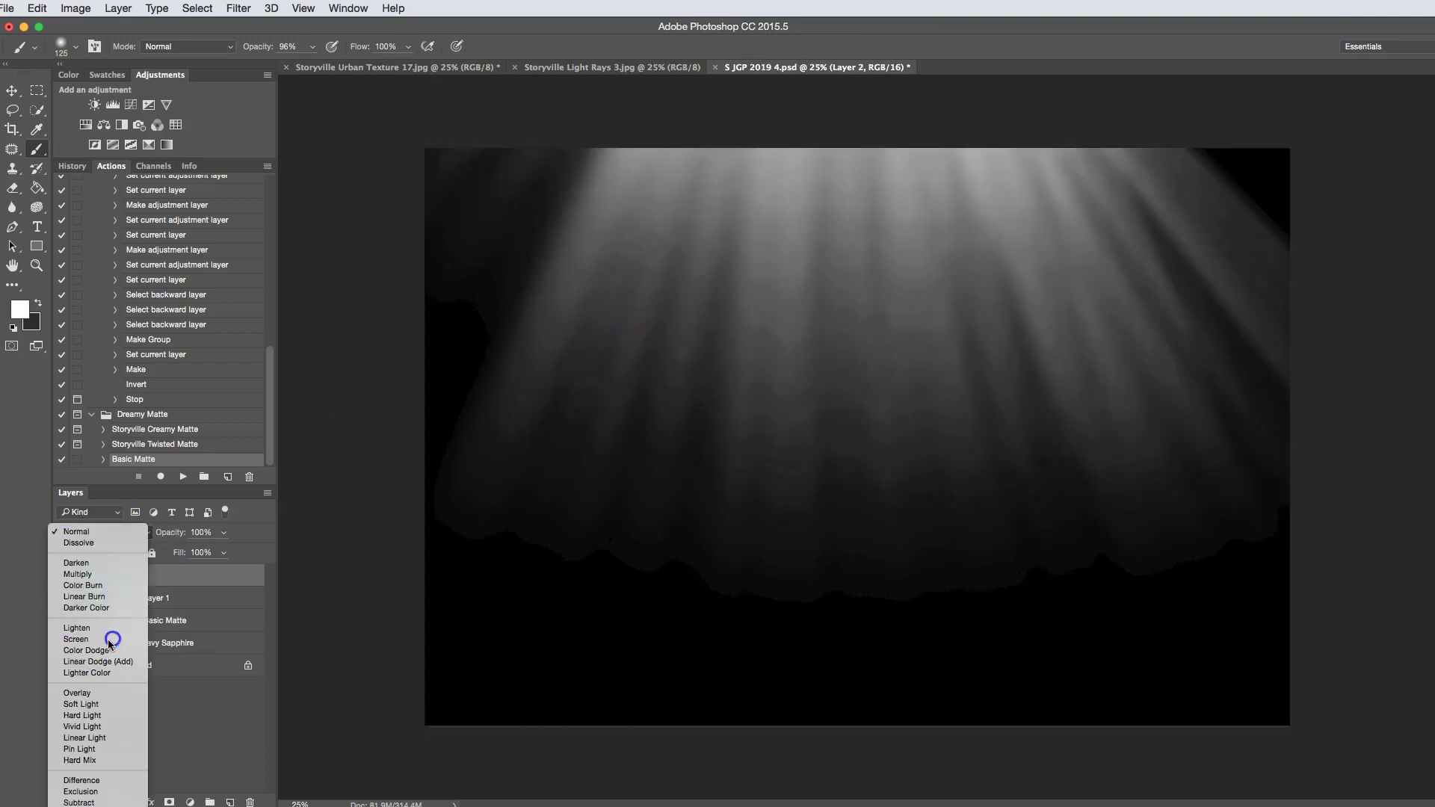
{"action": "left_click", "coordinate": [112, 640]}
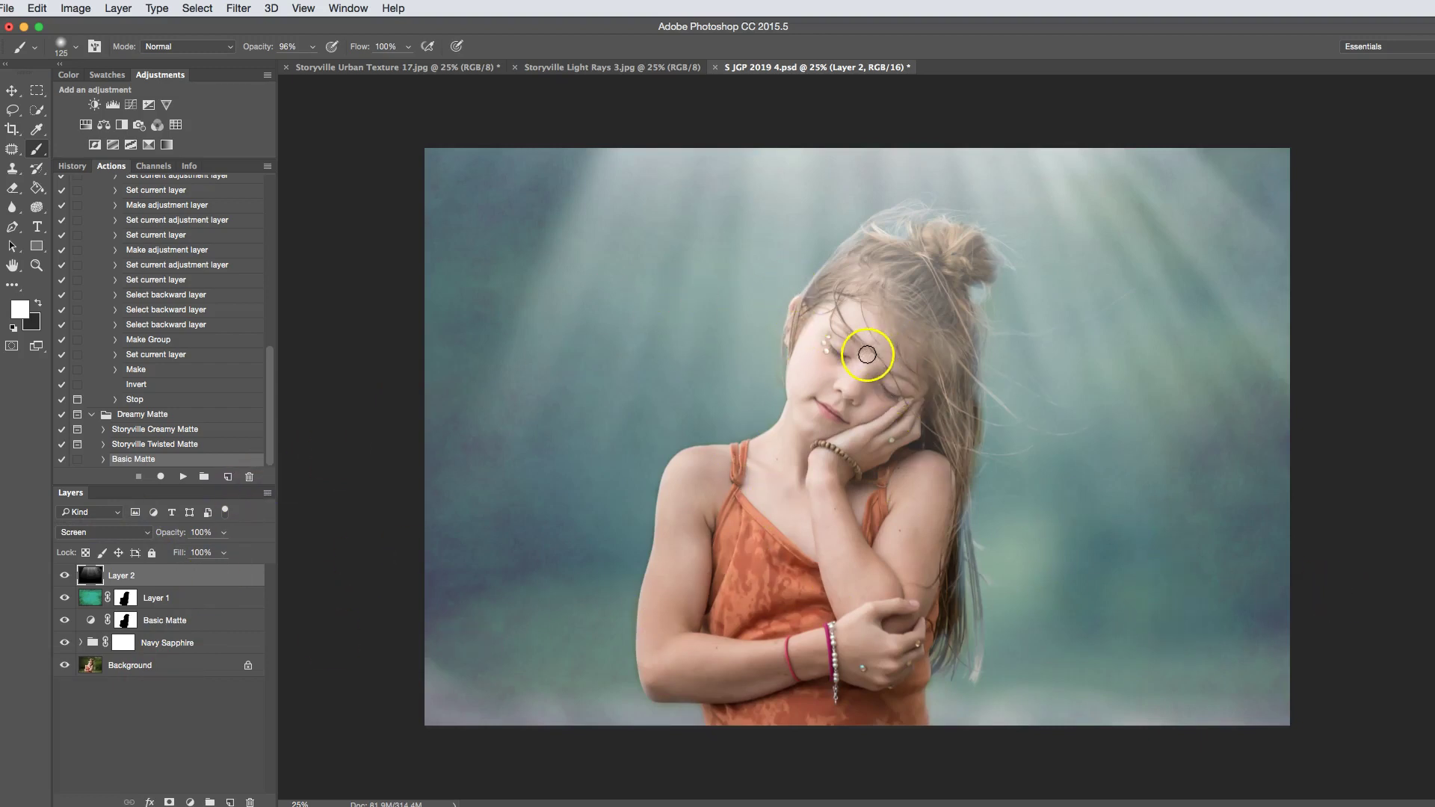
- Apply a Gaussian Blur with a 43-pixel radius to the light rays layer
{"action": "key", "text": "super+alt+f"}
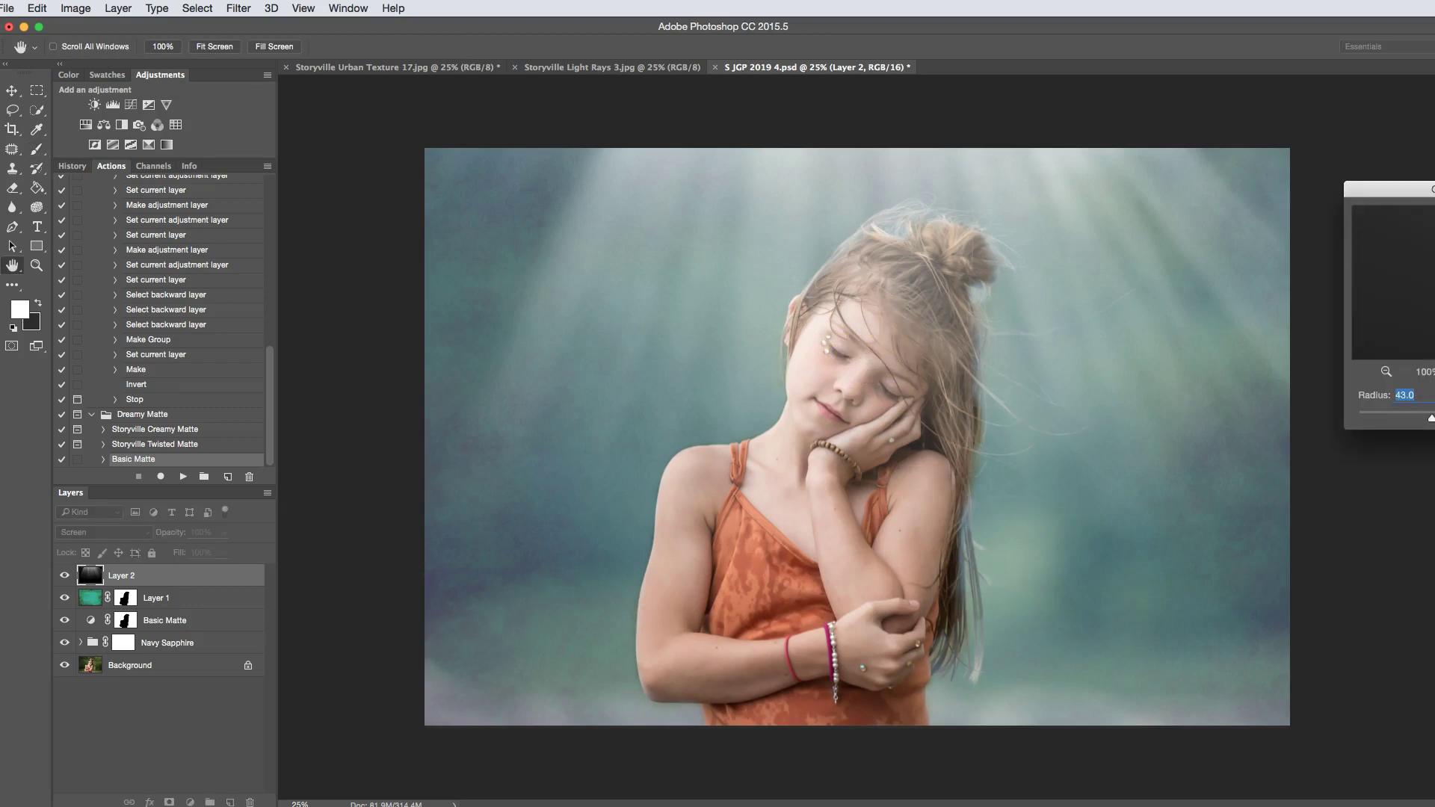
{"action": "left_click_drag", "start_coordinate": [1428, 191], "coordinate": [1165, 198]}
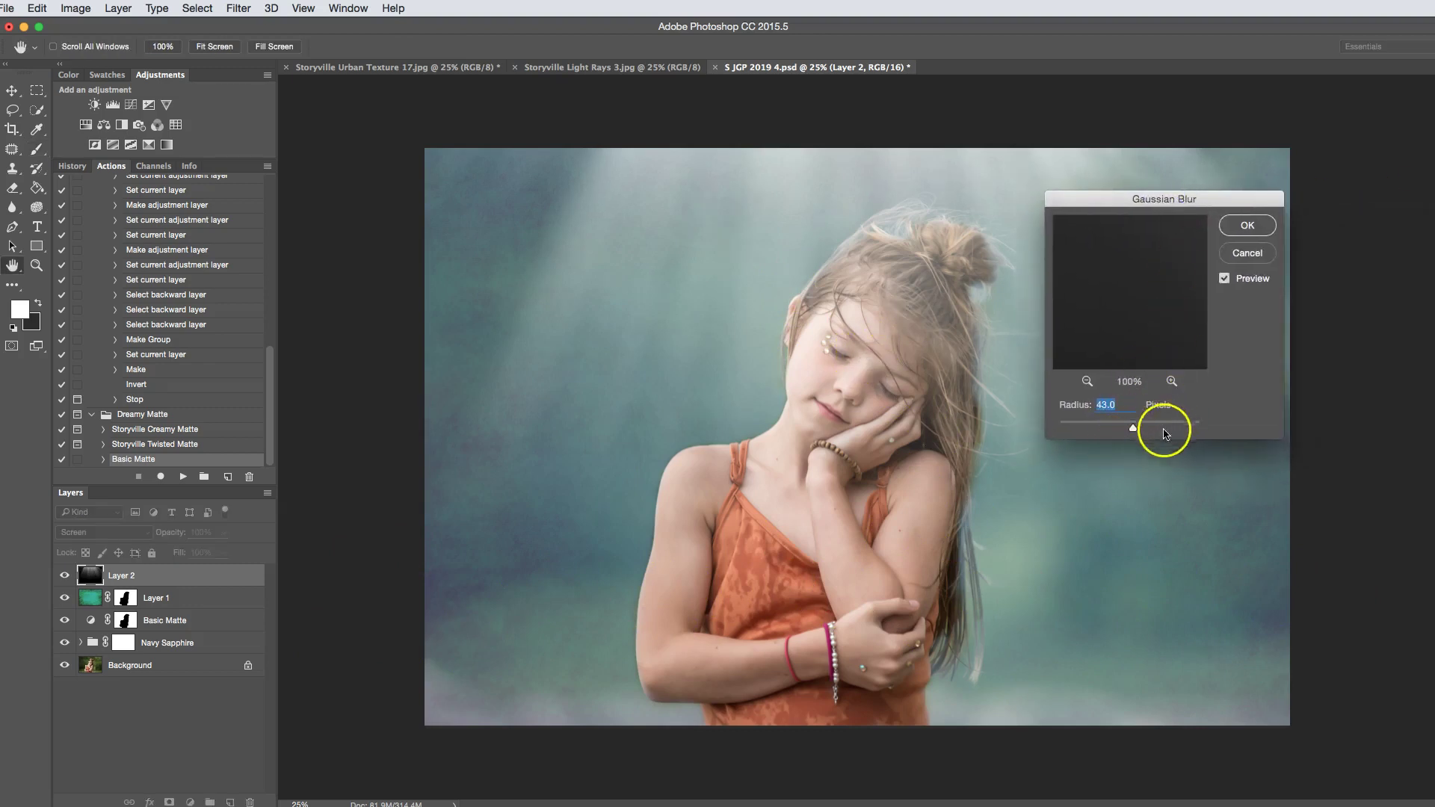
{"action": "left_click", "coordinate": [1250, 224]}
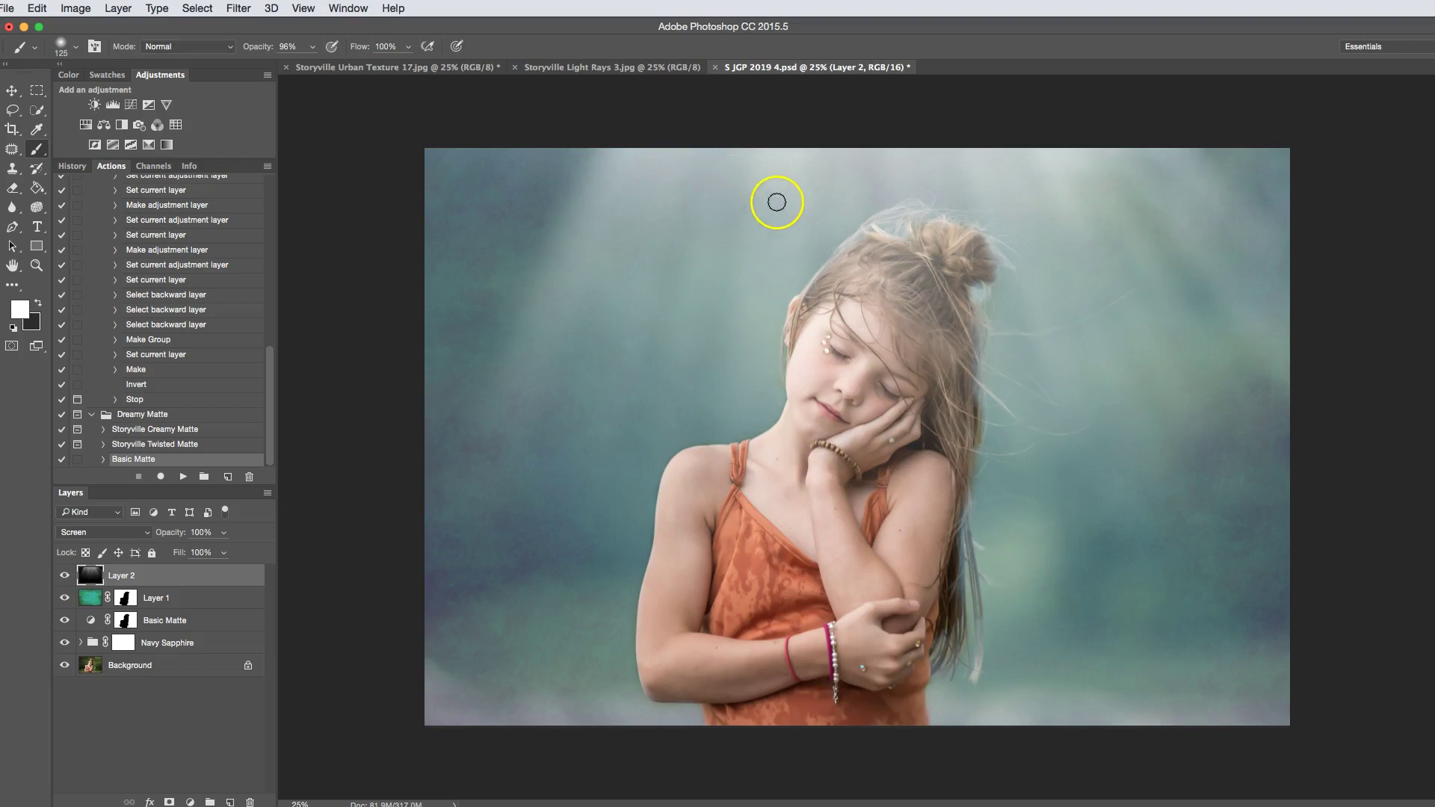
- Rotate the light rays layer by about -42.5°, stretch its height to about 114%, and position the rays falling diagonally from the image's upper-left corner
{"action": "key", "text": "ctrl+t"}
{"action": "left_click_drag", "start_coordinate": [696, 113], "coordinate": [324, 269]}
{"action": "left_click_drag", "start_coordinate": [801, 368], "coordinate": [547, 238]}
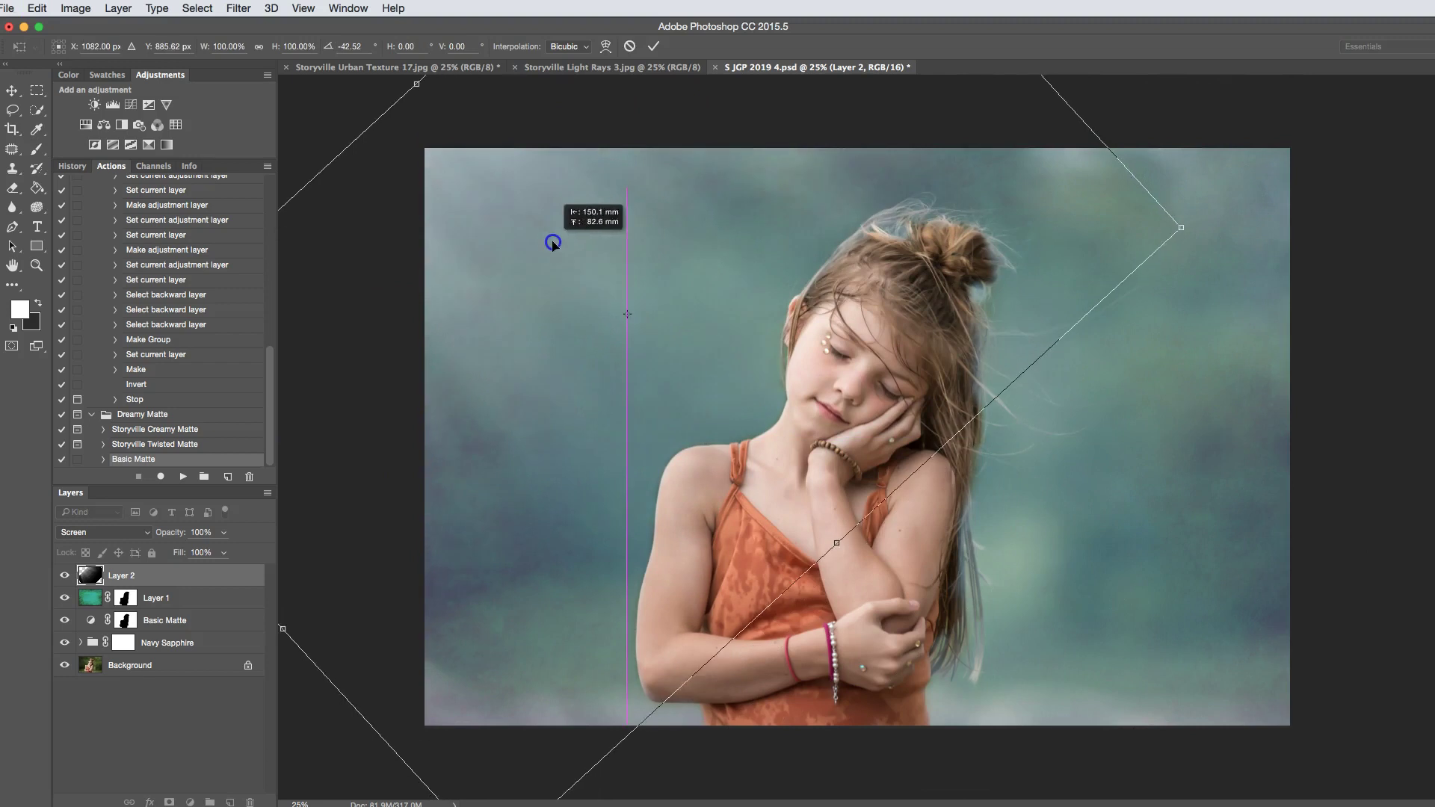
{"action": "left_click_drag", "start_coordinate": [832, 548], "coordinate": [964, 542]}
{"action": "left_click_drag", "start_coordinate": [719, 310], "coordinate": [722, 352]}
{"action": "left_click_drag", "start_coordinate": [738, 339], "coordinate": [734, 327]}
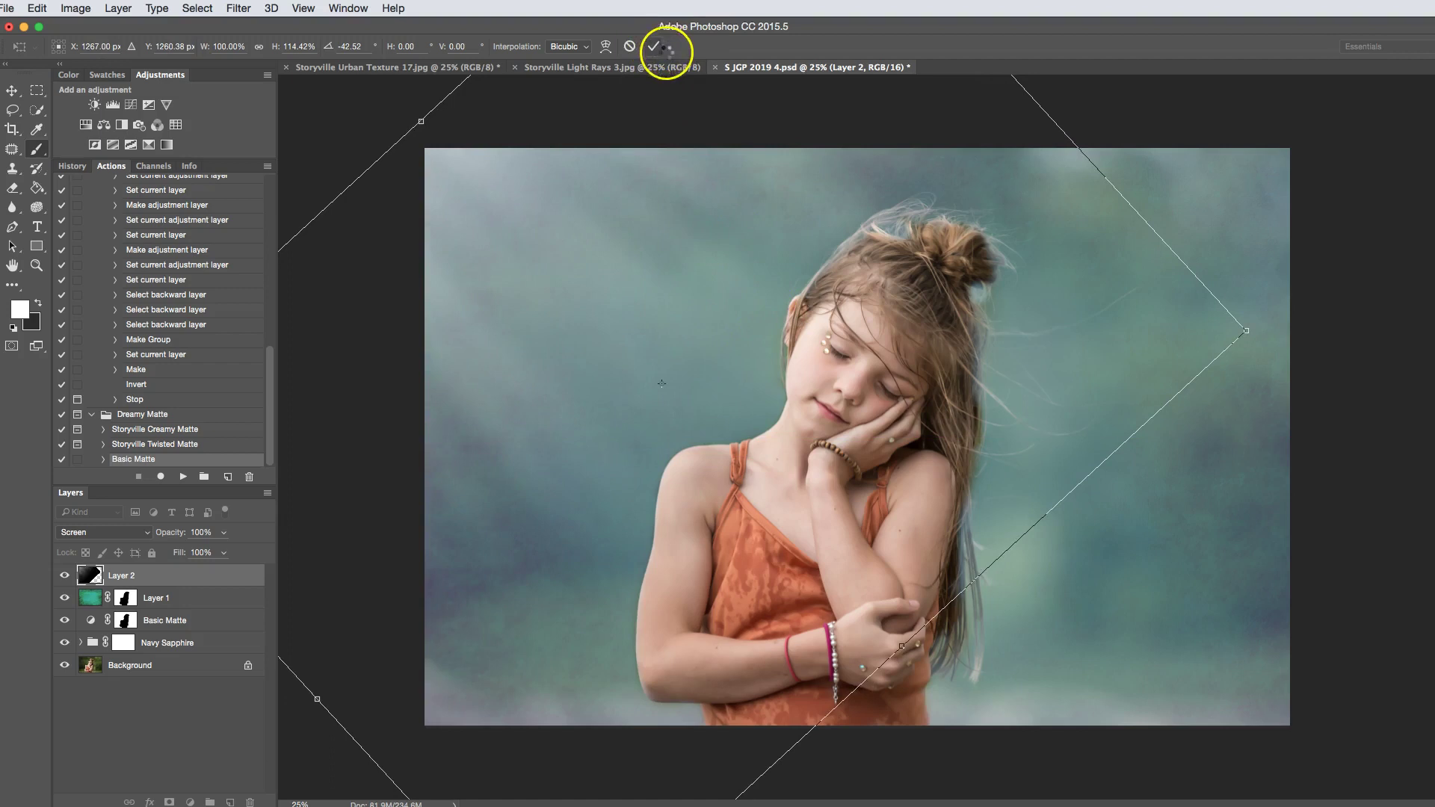
{"action": "left_click", "coordinate": [654, 47]}
- Toggle the light rays layer's visibility to compare the portrait with and without the rays
{"action": "left_click", "coordinate": [65, 575]}
{"action": "left_click", "coordinate": [64, 577]}
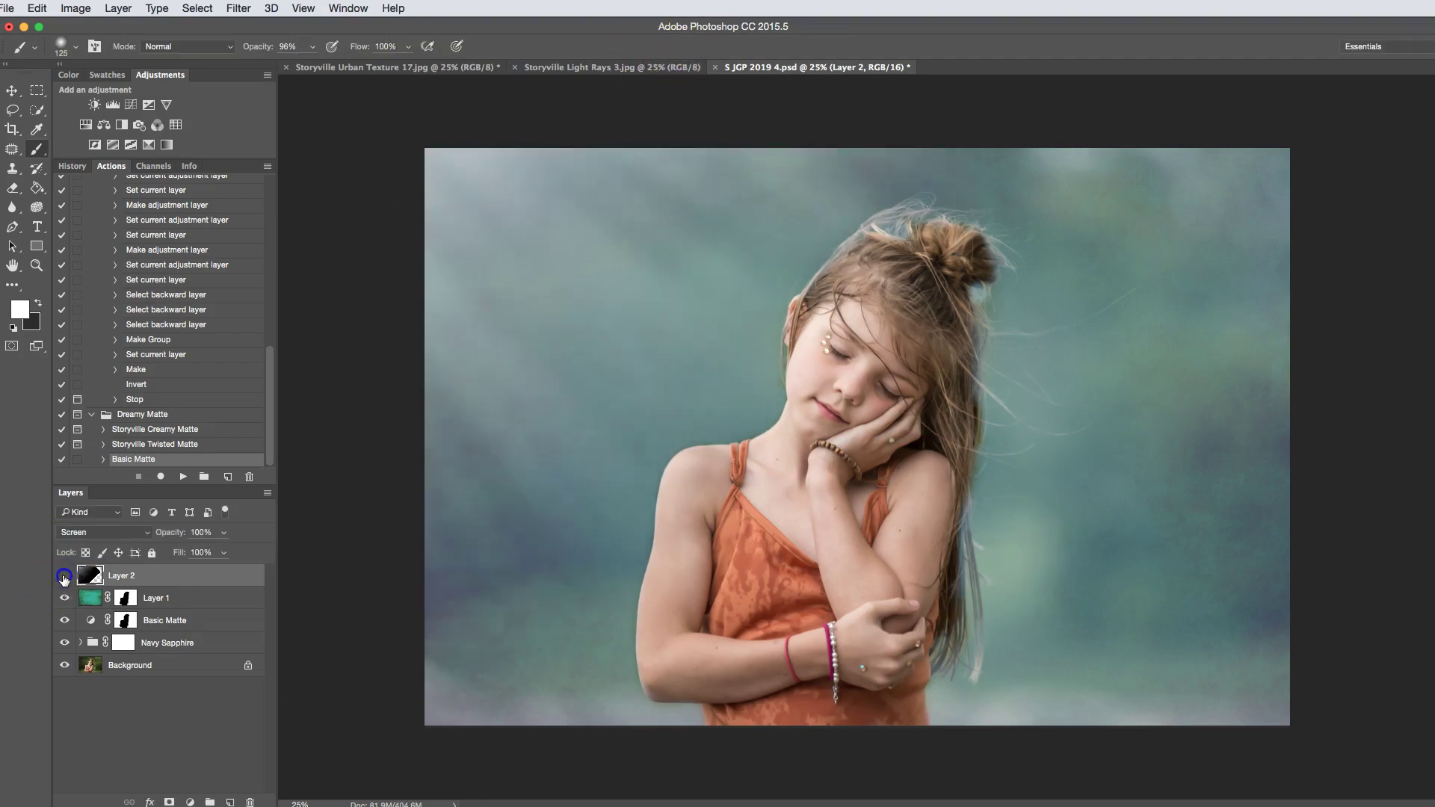
{"action": "left_click", "coordinate": [64, 577]}
{"action": "left_click", "coordinate": [65, 577]}
- Add a gradient fill layer above the texture layer, using a reversed radial dark-to-transparent gradient
{"action": "left_click", "coordinate": [92, 598]}
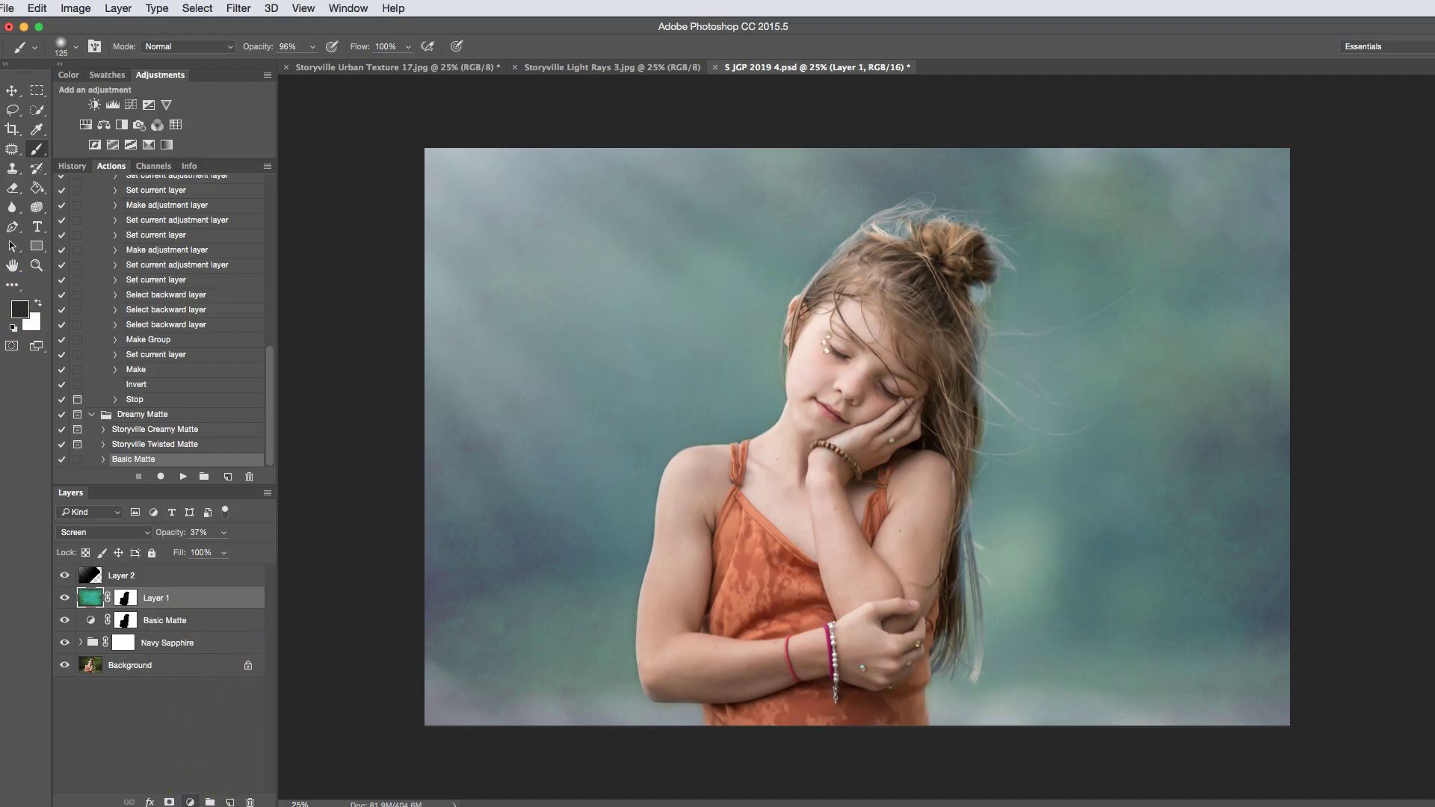
{"action": "left_click", "coordinate": [190, 802]}
{"action": "left_click", "coordinate": [224, 467]}
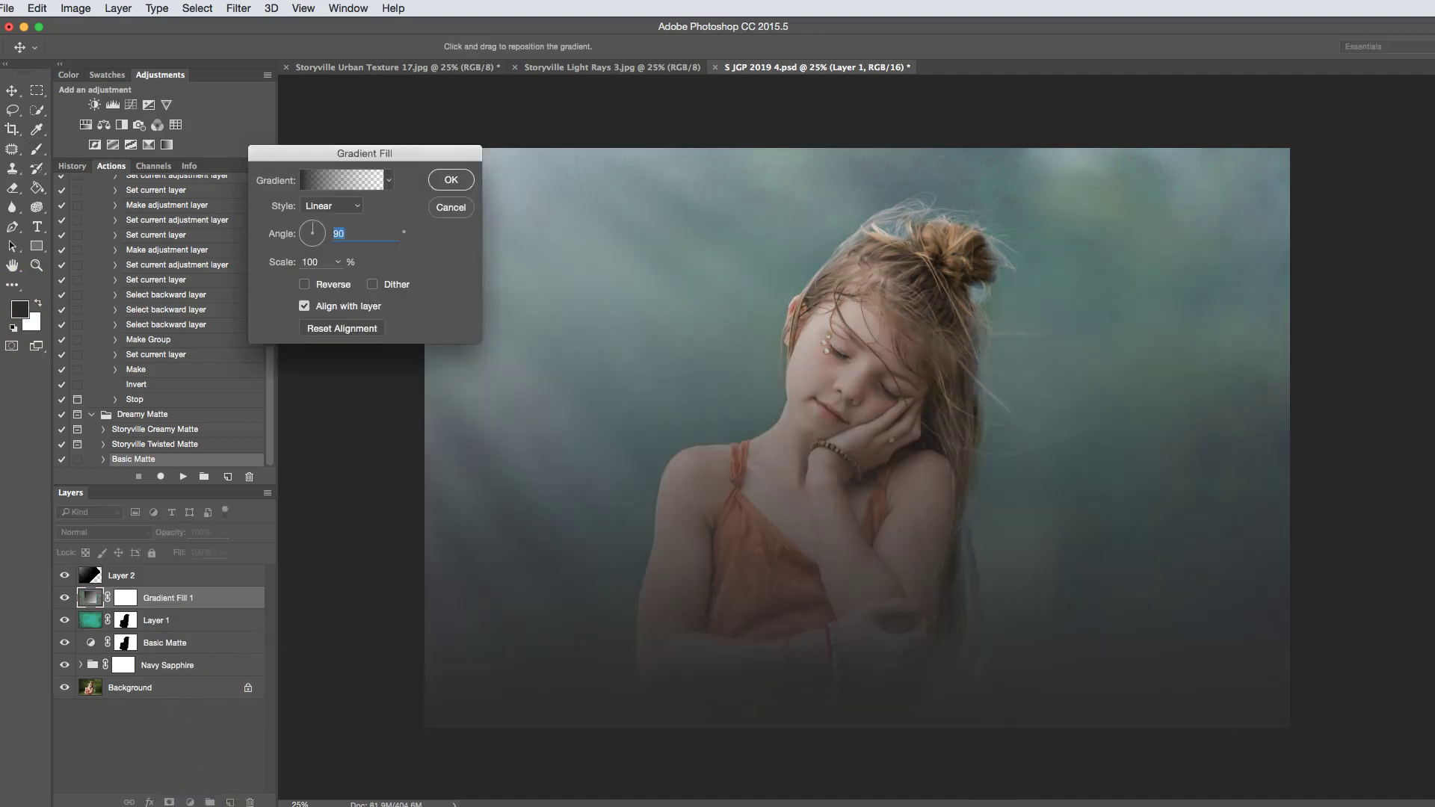
{"action": "left_click", "coordinate": [346, 204]}
{"action": "left_click", "coordinate": [324, 215]}
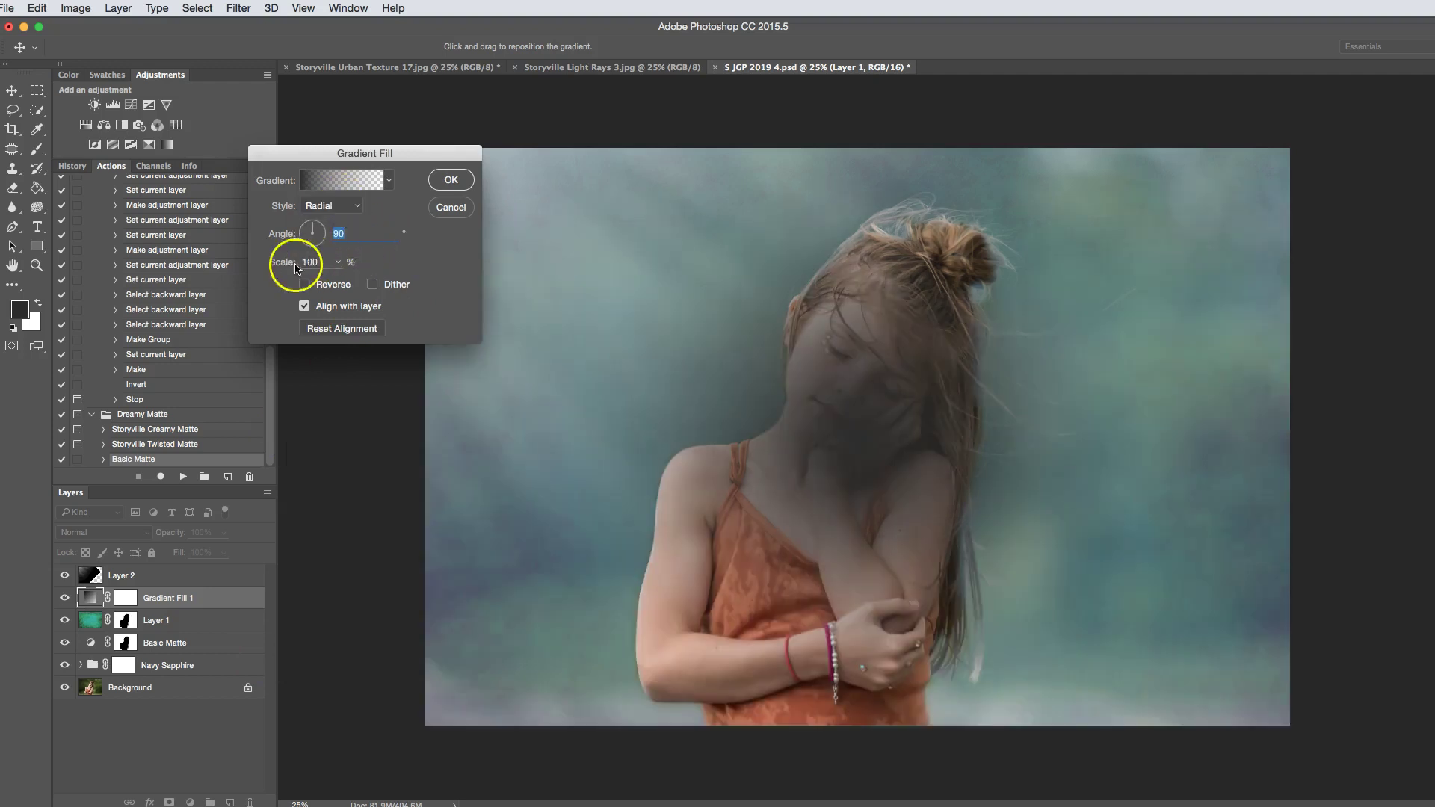
{"action": "left_click", "coordinate": [304, 284]}
- Reposition the radial gradient's clear center over the girl, enlarge its scale slightly, and apply the fill
{"action": "mouse_move", "coordinate": [951, 400]}
{"action": "left_mouse_down"}
{"action": "mouse_move", "coordinate": [923, 391]}
{"action": "mouse_move", "coordinate": [933, 406]}
{"action": "left_mouse_up"}
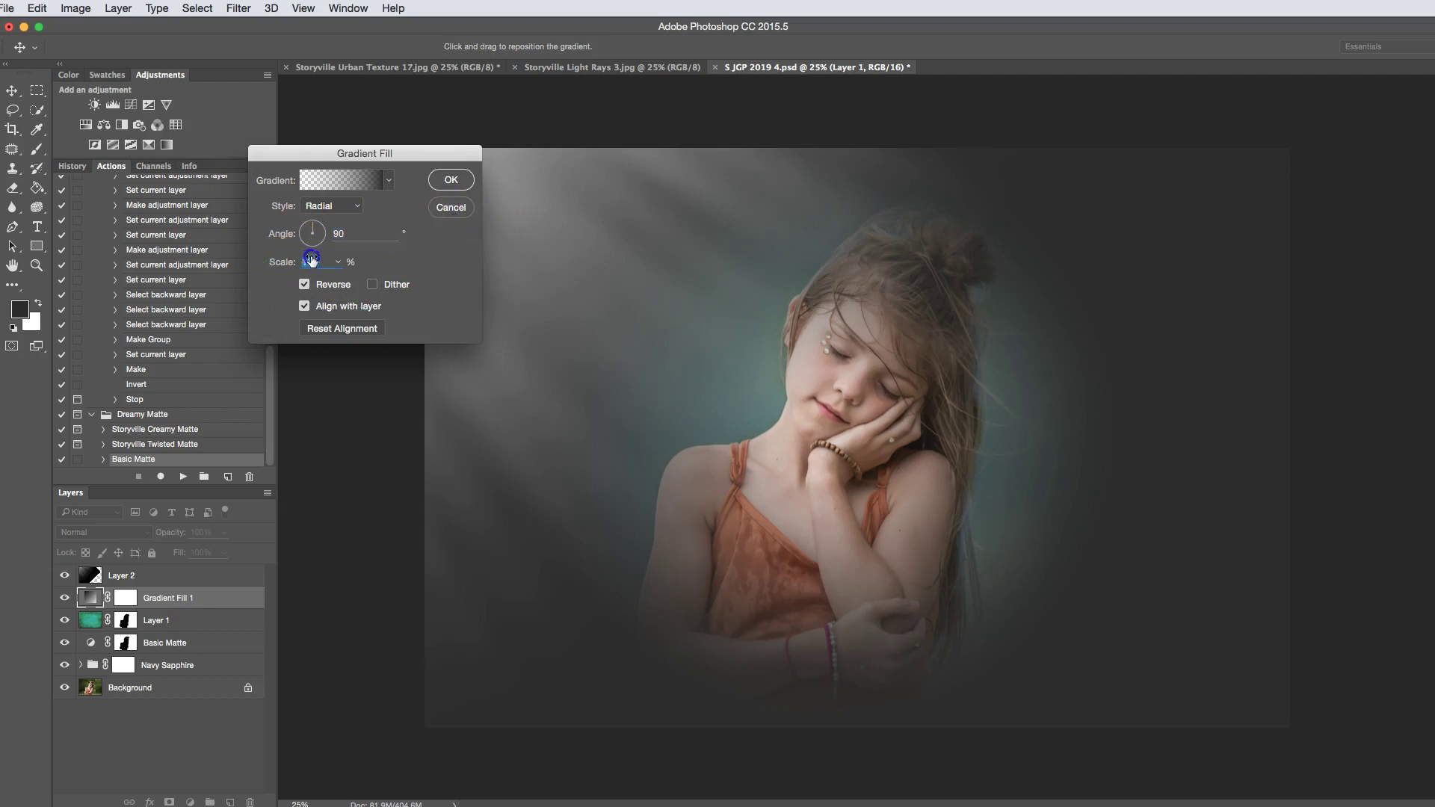
{"action": "left_click_drag", "start_coordinate": [312, 260], "coordinate": [353, 255]}
{"action": "left_click_drag", "start_coordinate": [270, 270], "coordinate": [281, 265]}
{"action": "left_click", "coordinate": [458, 180]}
{"action": "key", "text": "b"}
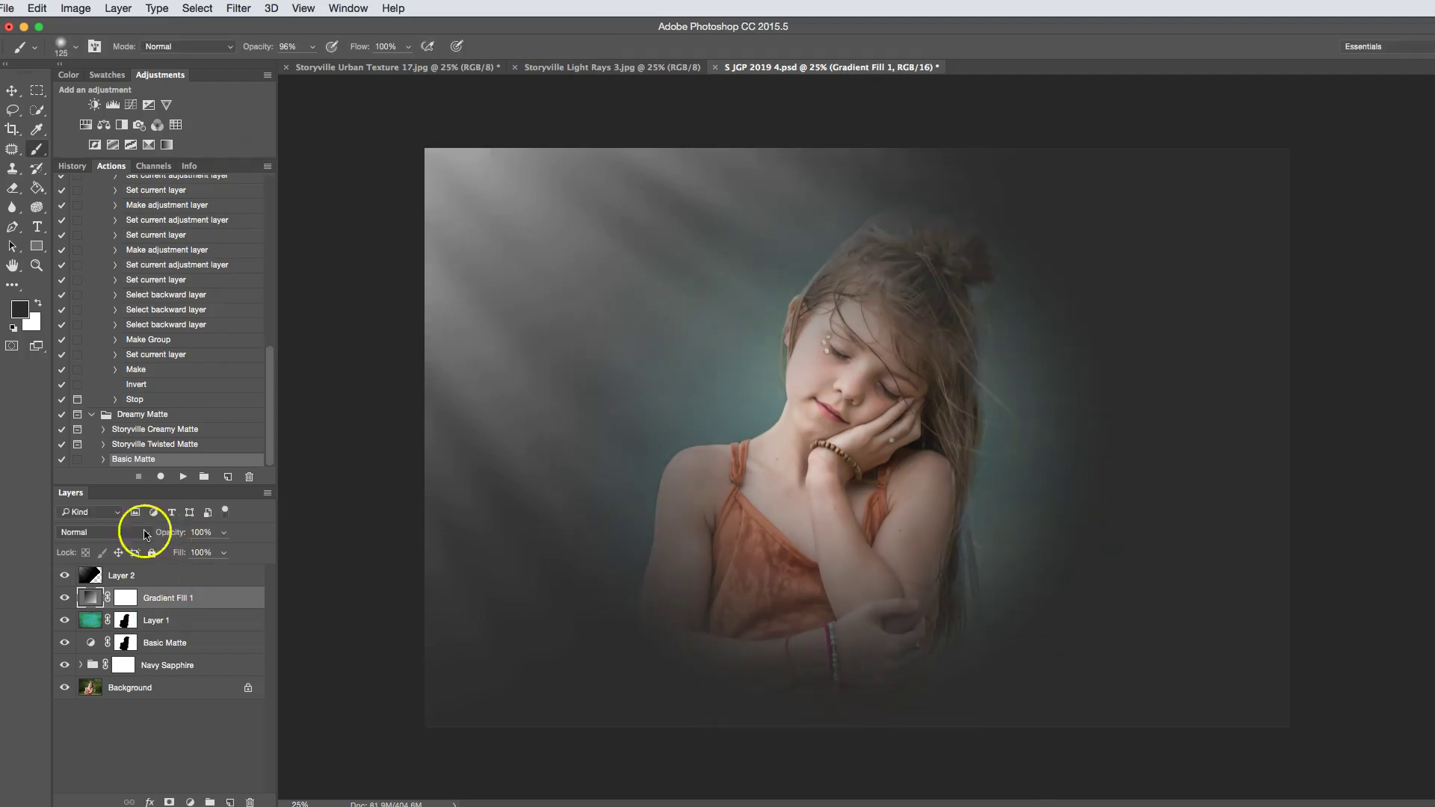
- Set the gradient fill layer's blend mode to Soft Light and compare the image with and without it
{"action": "left_click", "coordinate": [120, 534]}
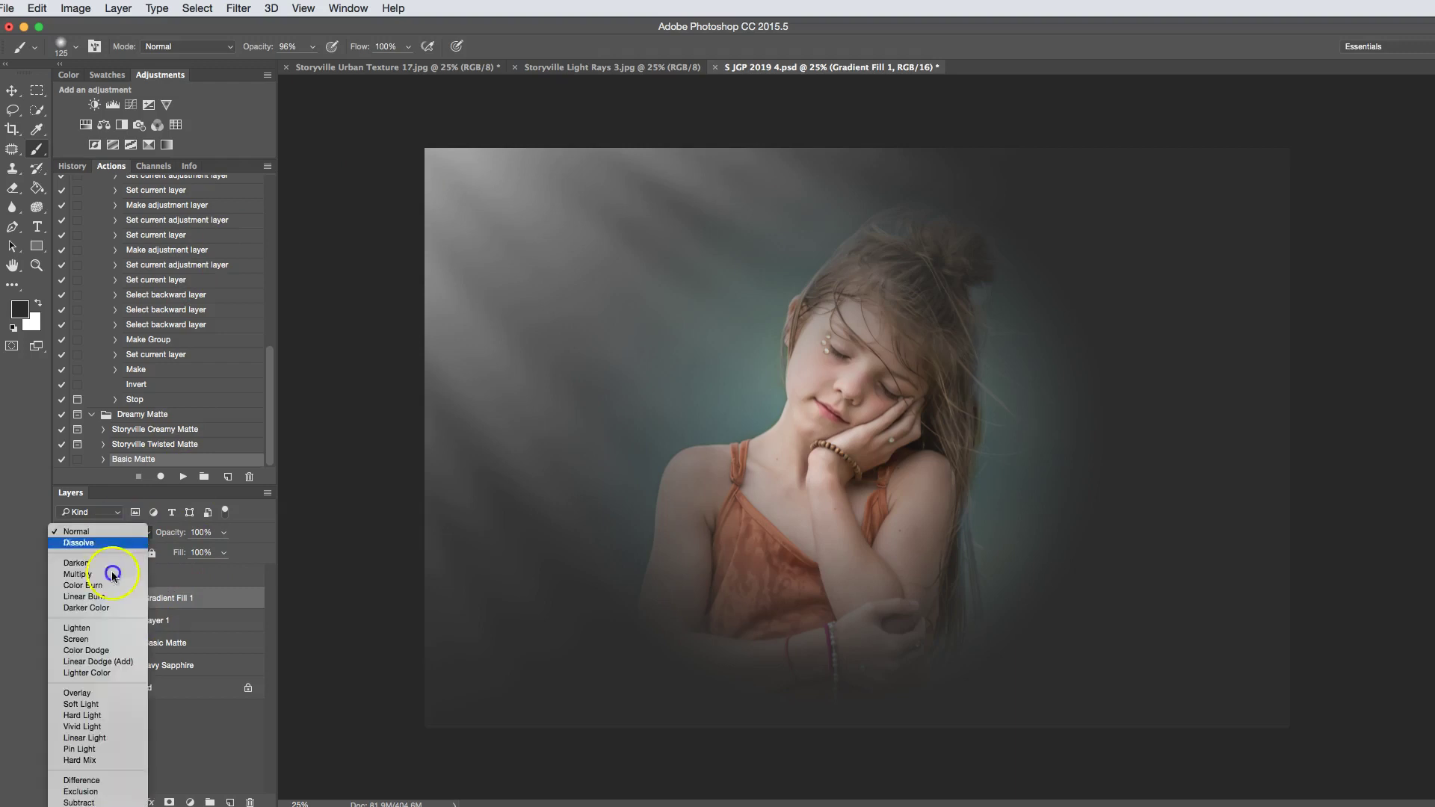
{"action": "left_click", "coordinate": [126, 715]}
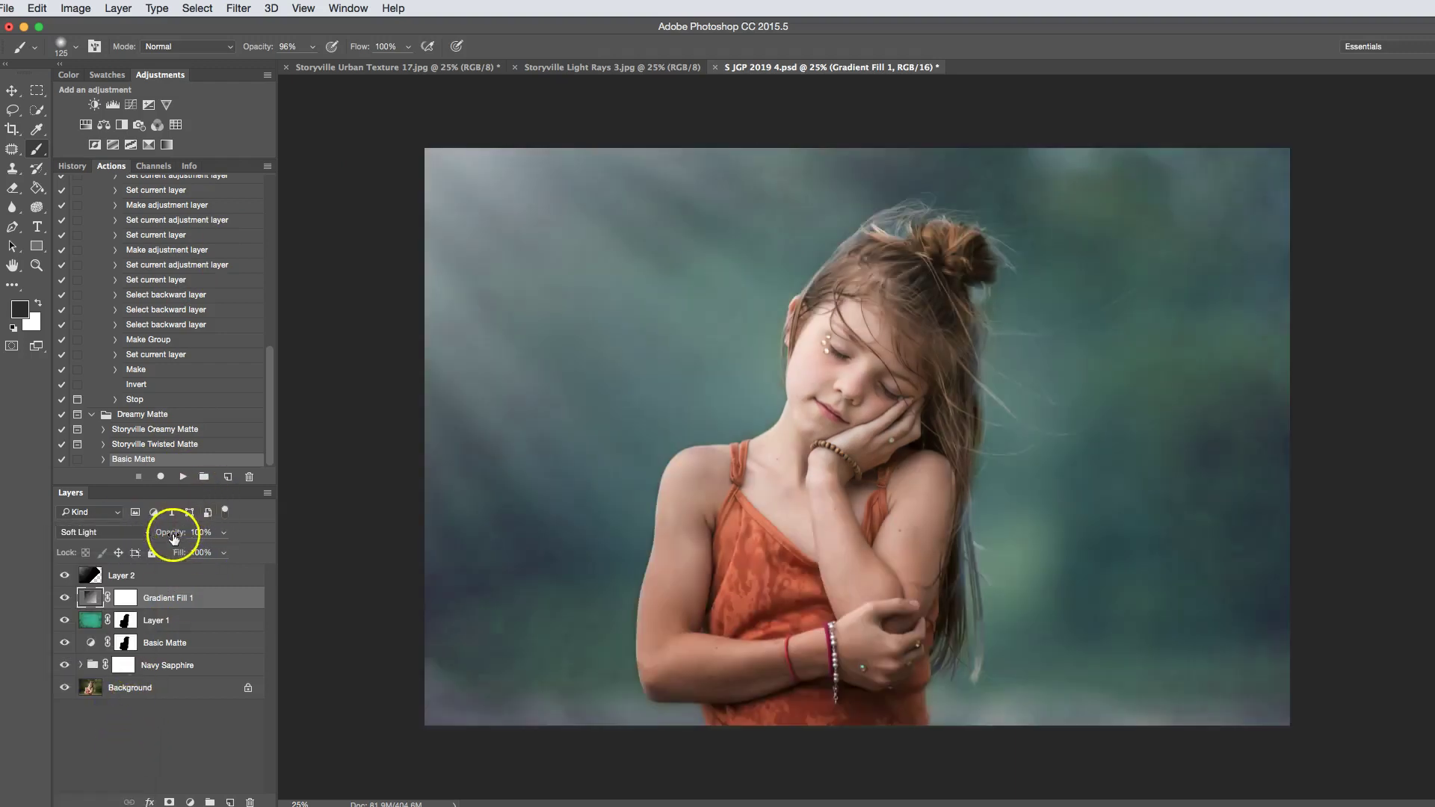
{"action": "left_click", "coordinate": [64, 598]}
{"action": "left_click", "coordinate": [66, 597]}
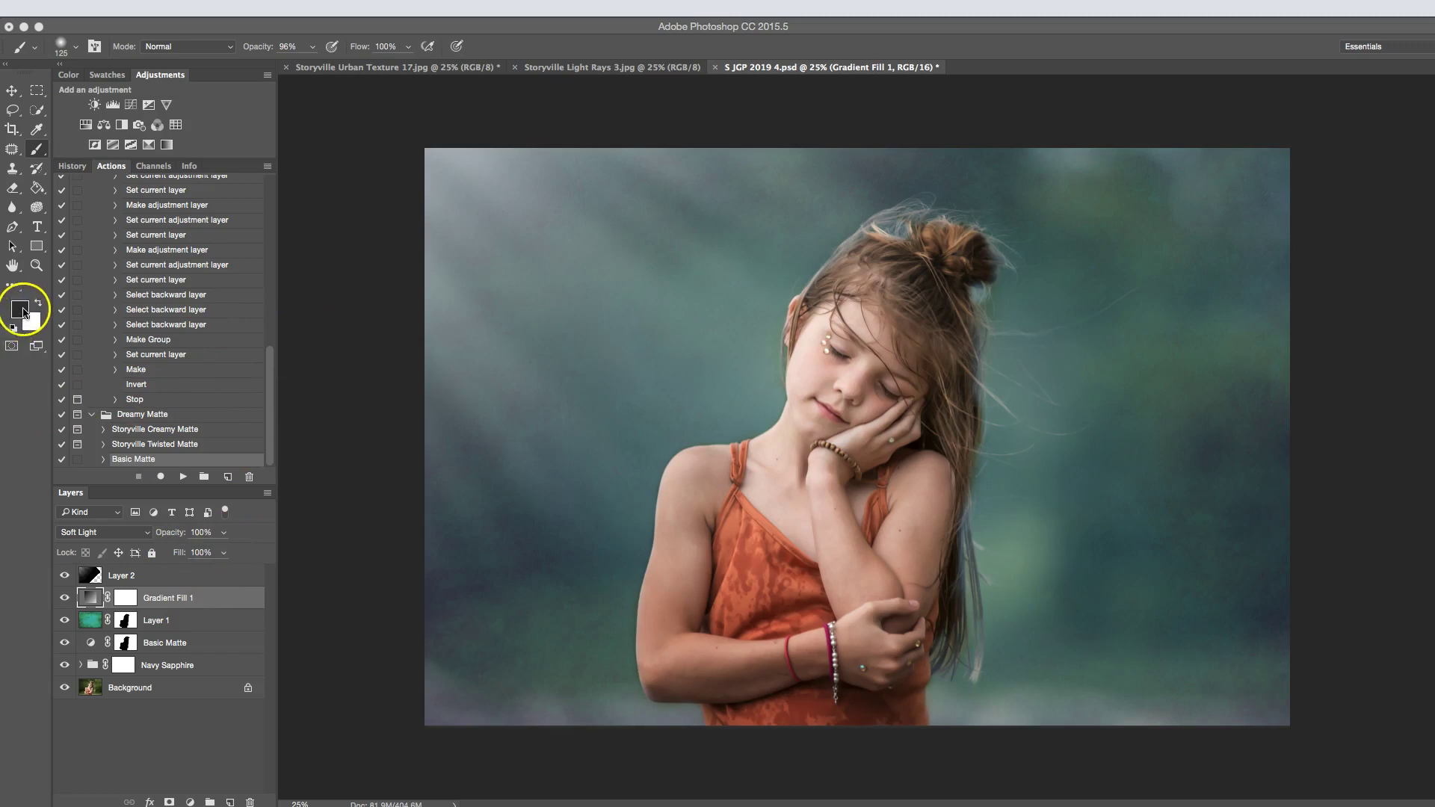
- Paint the girl out of the gradient fill's mask with a dark 500-pixel brush at 100% opacity
{"action": "left_click_drag", "start_coordinate": [254, 46], "coordinate": [307, 47]}
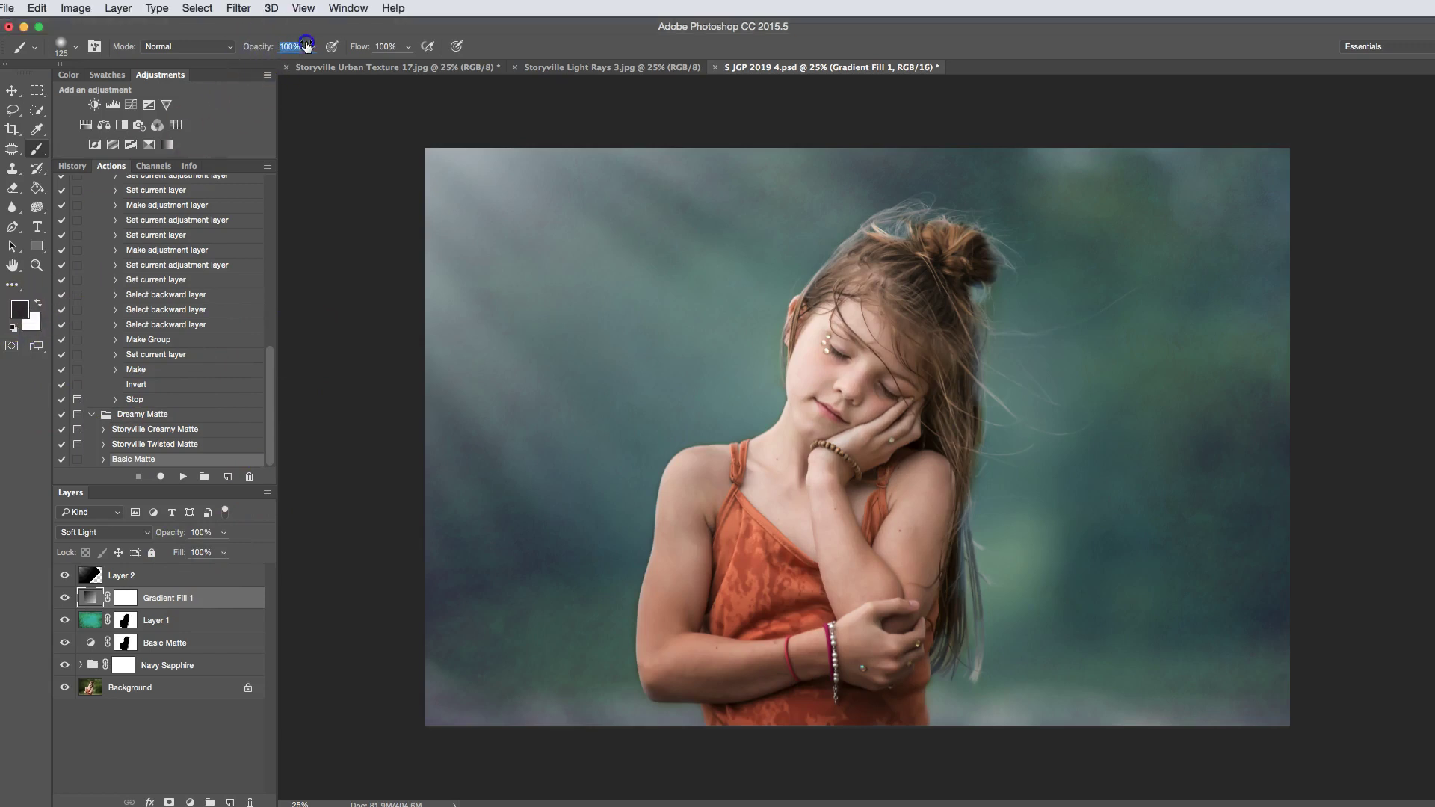
{"action": "left_click", "coordinate": [125, 597]}
{"action": "key", "text": "x"}
{"action": "key", "text": "x"}
{"action": "key", "text": "bracketright"}
{"action": "key", "text": "bracketright"}
{"action": "key", "text": "bracketright"}
{"action": "key", "text": "bracketright"}
{"action": "key", "text": "bracketright"}
{"action": "key", "text": "bracketright"}
{"action": "key", "text": "bracketright"}
{"action": "mouse_move", "coordinate": [706, 519]}
{"action": "left_mouse_down"}
{"action": "mouse_move", "coordinate": [686, 637]}
{"action": "mouse_move", "coordinate": [890, 615]}
{"action": "mouse_move", "coordinate": [736, 602]}
{"action": "mouse_move", "coordinate": [859, 523]}
{"action": "mouse_move", "coordinate": [827, 401]}
{"action": "mouse_move", "coordinate": [860, 351]}
{"action": "left_mouse_up"}
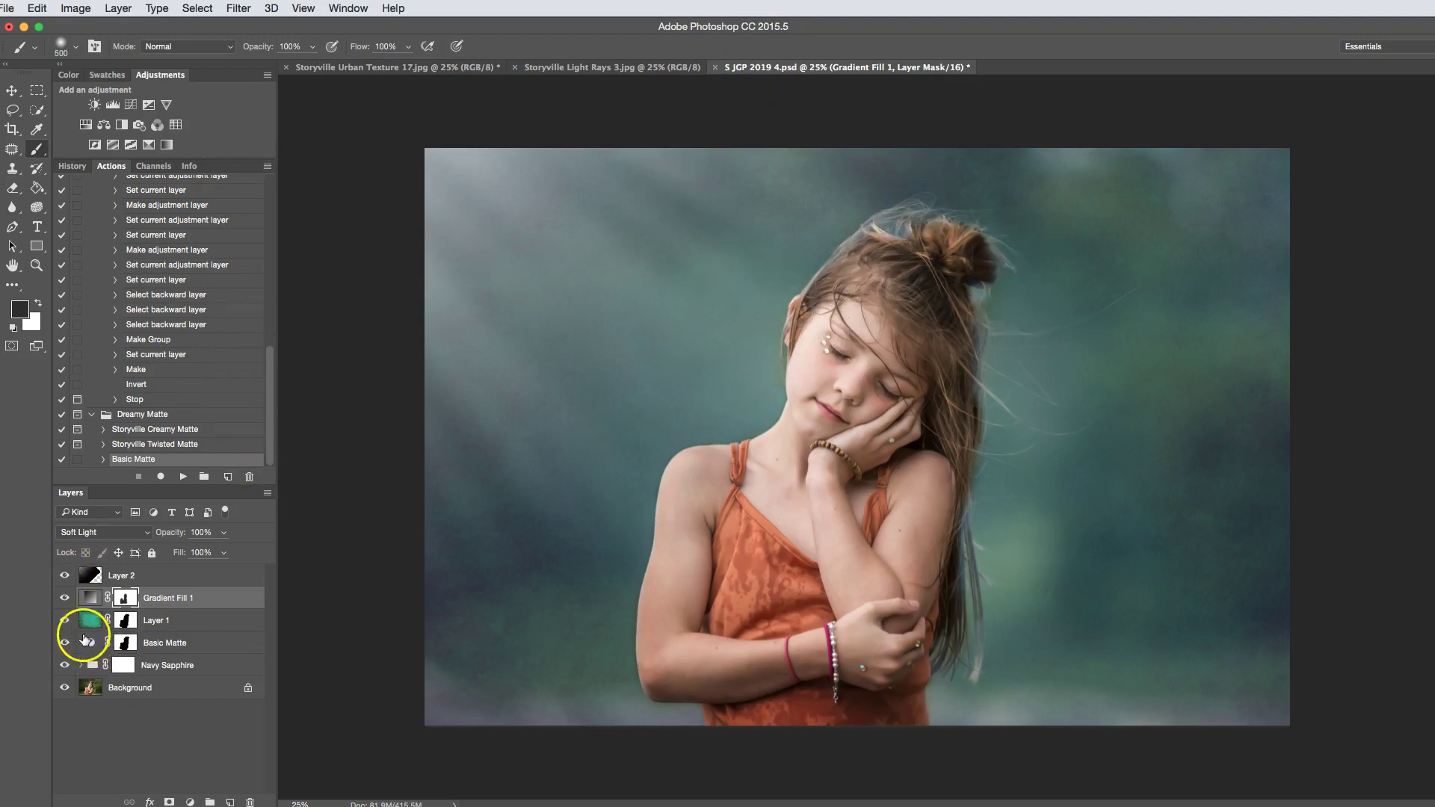
- Duplicate the Background layer for skin retouching
{"action": "left_click", "coordinate": [112, 687]}
{"action": "left_click", "coordinate": [128, 692]}
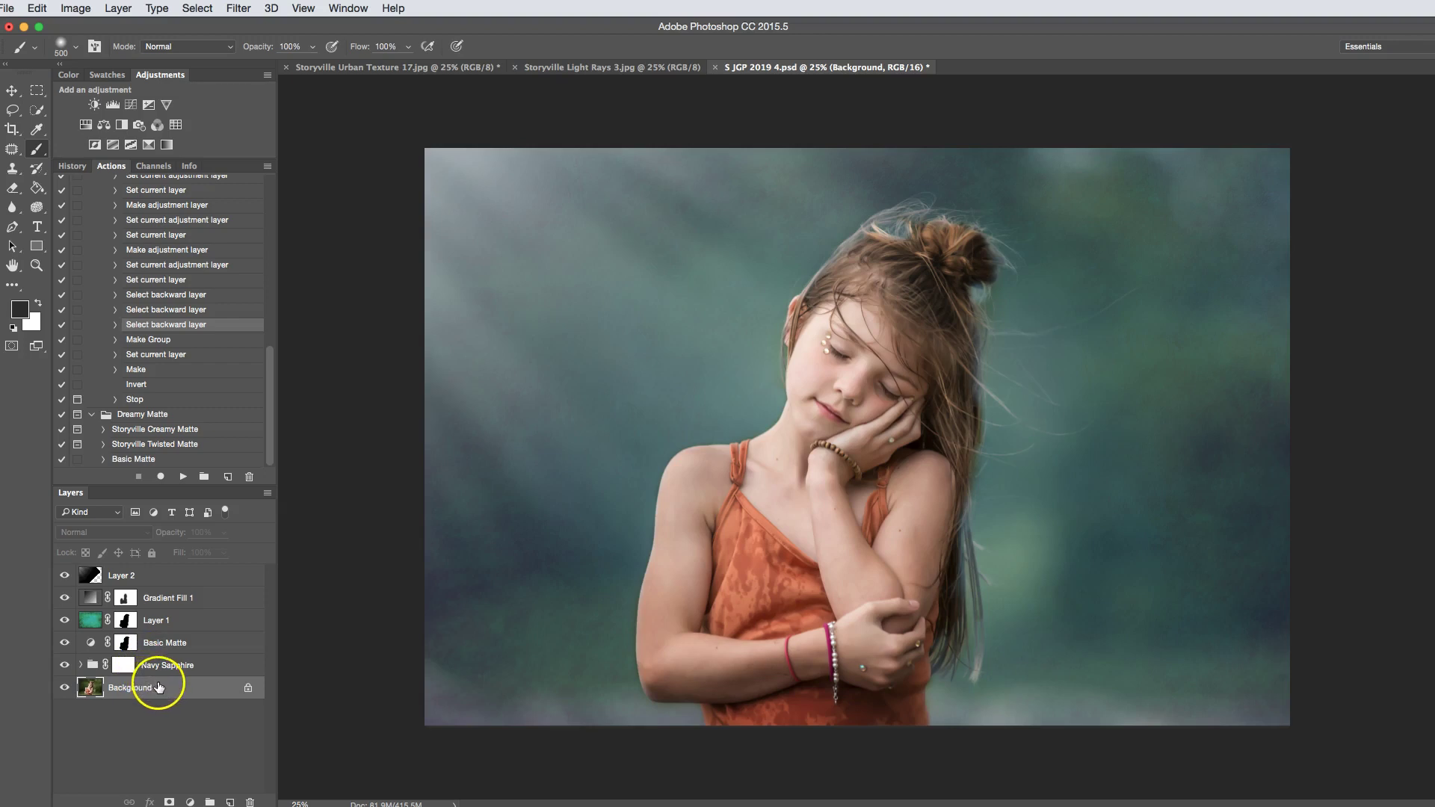
{"action": "key", "text": "super+j"}
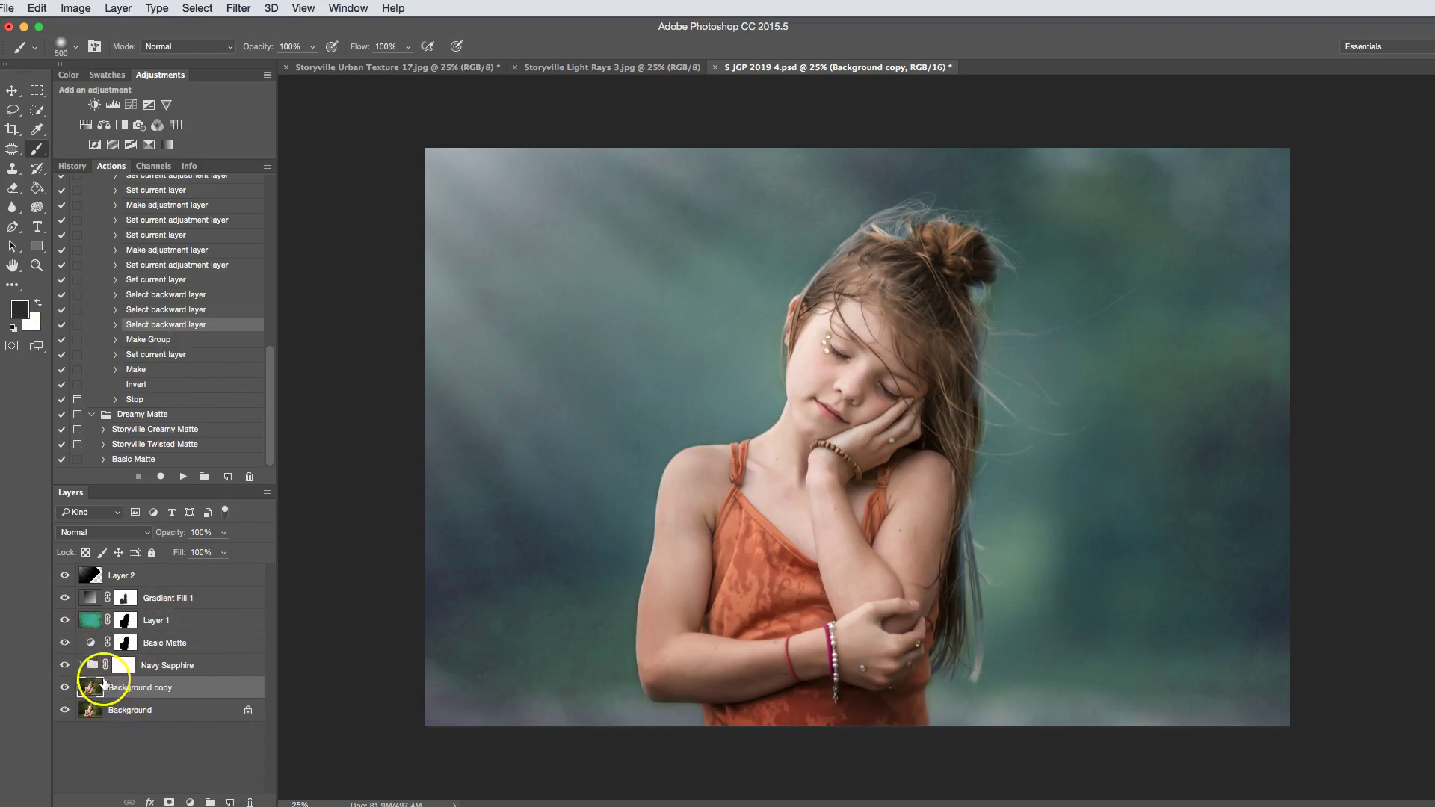
- Smooth the skin under both of the girl's eyes on the background copy with the Patch tool
{"action": "left_click", "coordinate": [13, 149]}
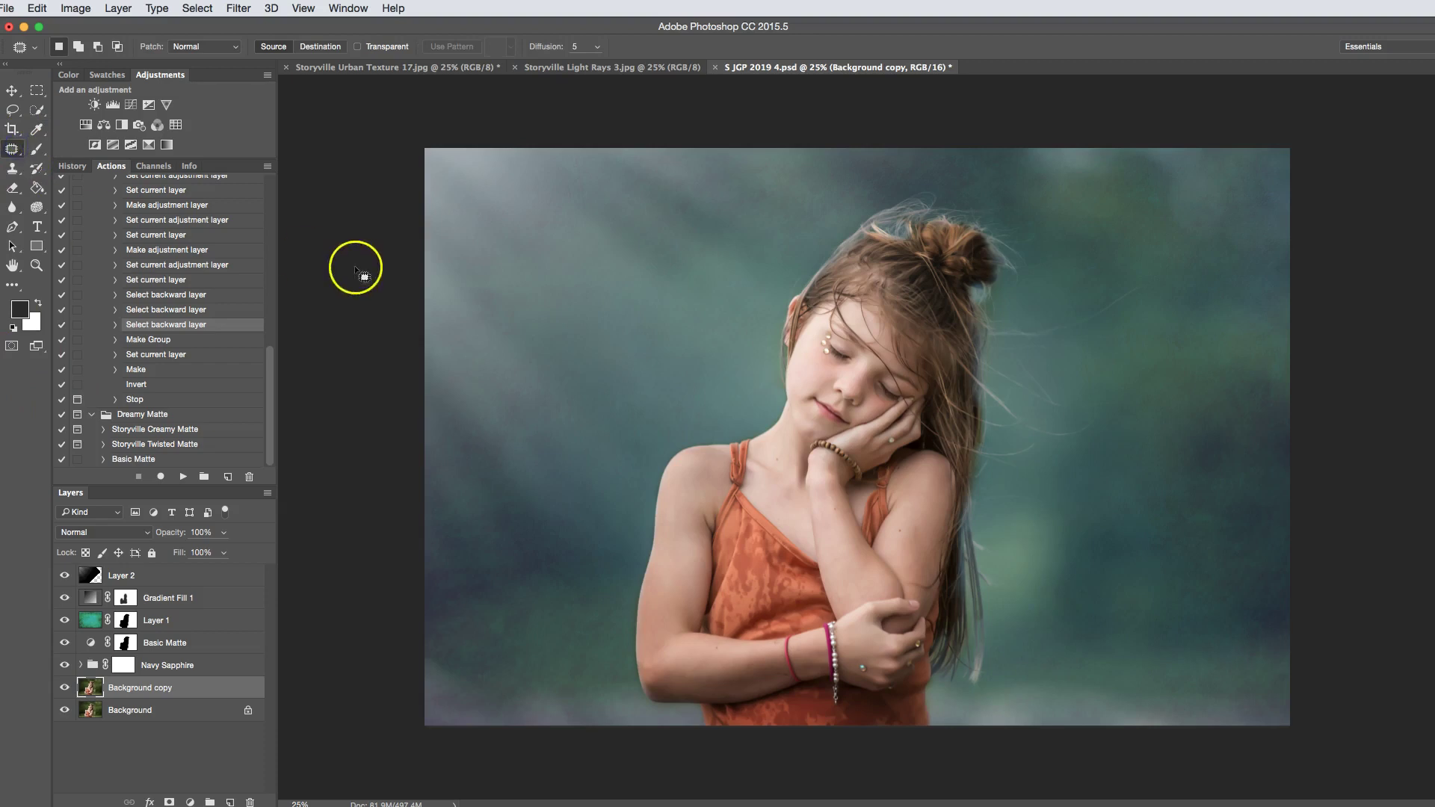
{"action": "key", "text": "super+plus"}
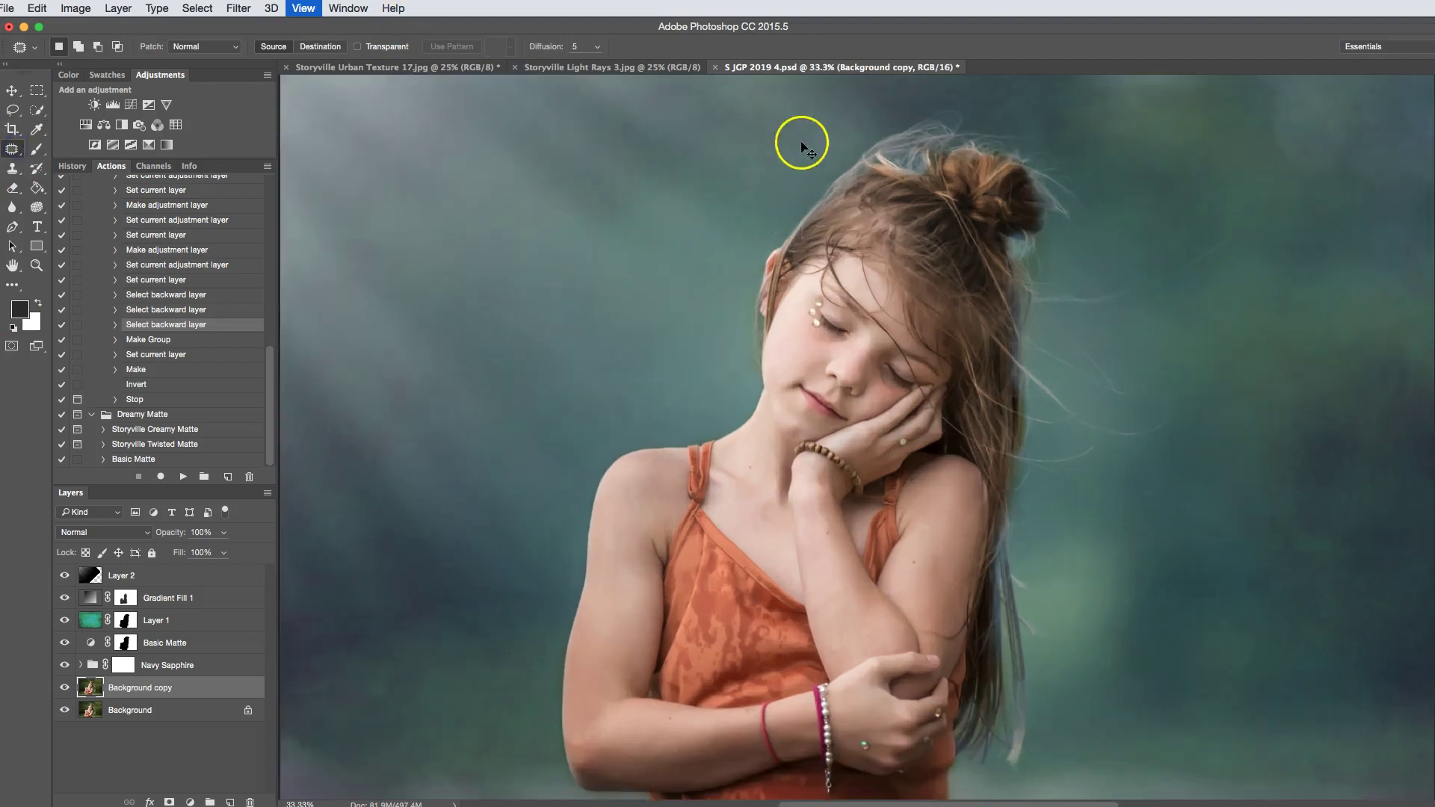
{"action": "key", "text": "super+plus"}
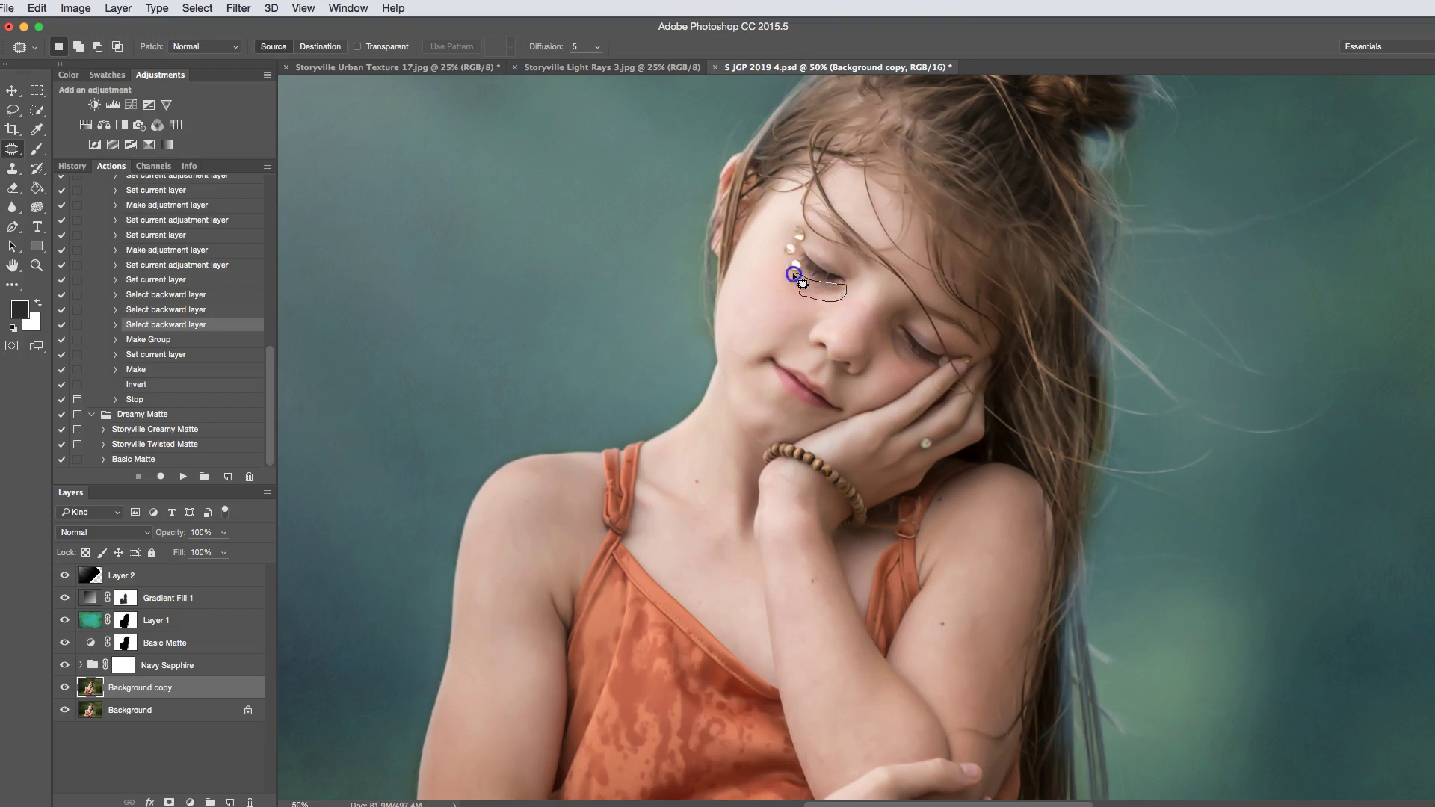
{"action": "left_click_drag", "start_coordinate": [797, 297], "coordinate": [792, 297]}
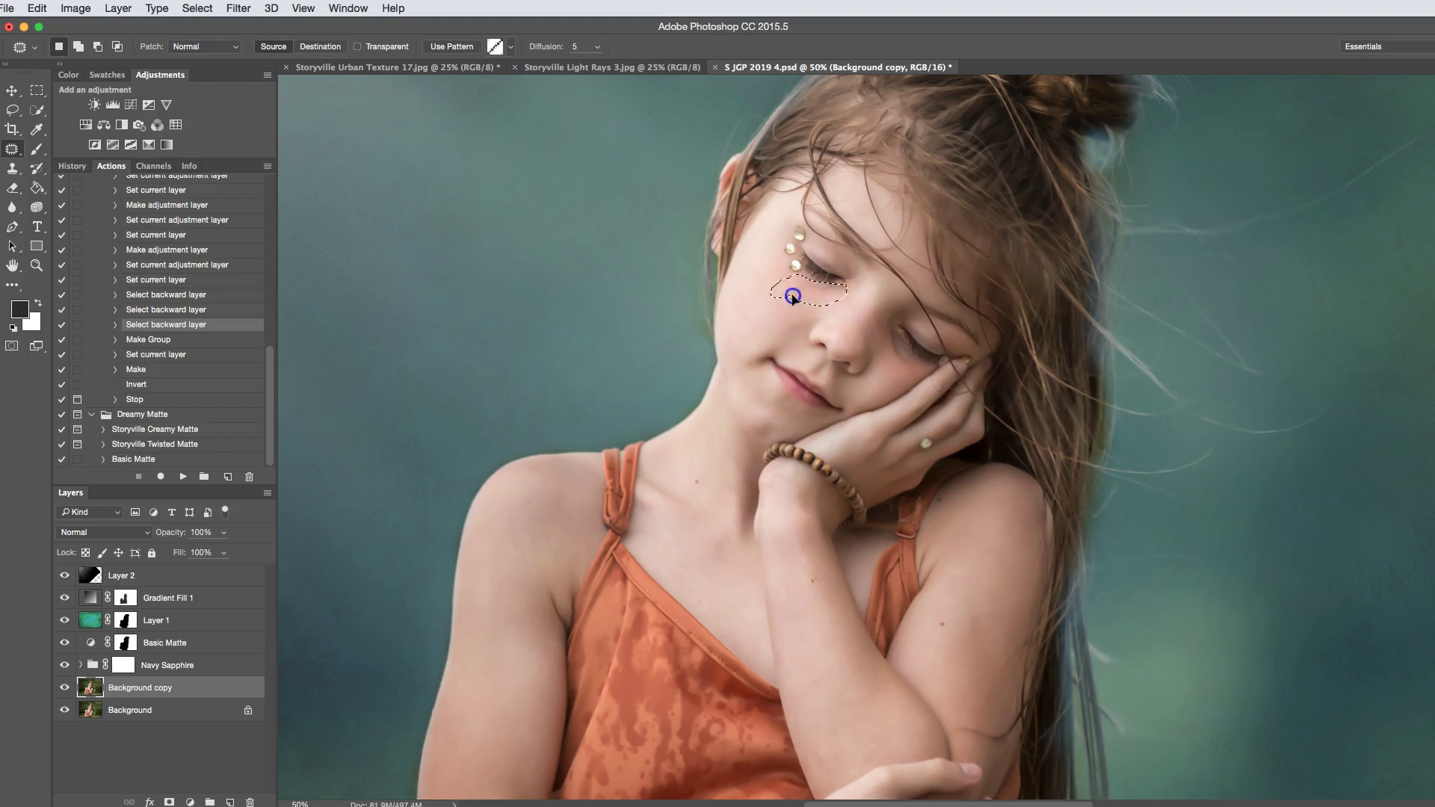
{"action": "left_click", "coordinate": [774, 316]}
{"action": "mouse_move", "coordinate": [793, 317]}
{"action": "left_mouse_down"}
{"action": "mouse_move", "coordinate": [943, 316]}
{"action": "mouse_move", "coordinate": [813, 307]}
{"action": "mouse_move", "coordinate": [827, 290]}
{"action": "mouse_move", "coordinate": [969, 328]}
{"action": "mouse_move", "coordinate": [891, 338]}
{"action": "left_mouse_up"}
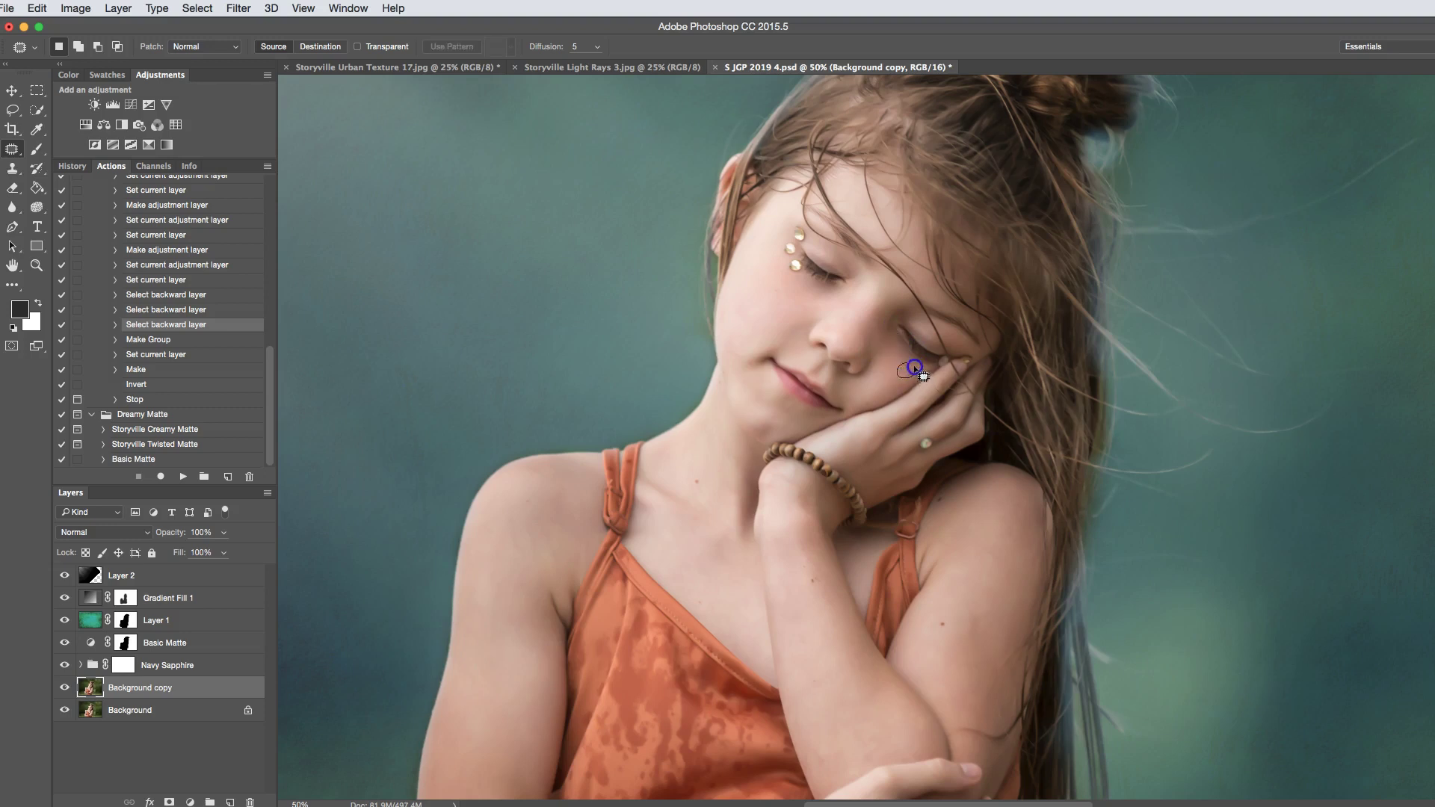
{"action": "left_click", "coordinate": [890, 378]}
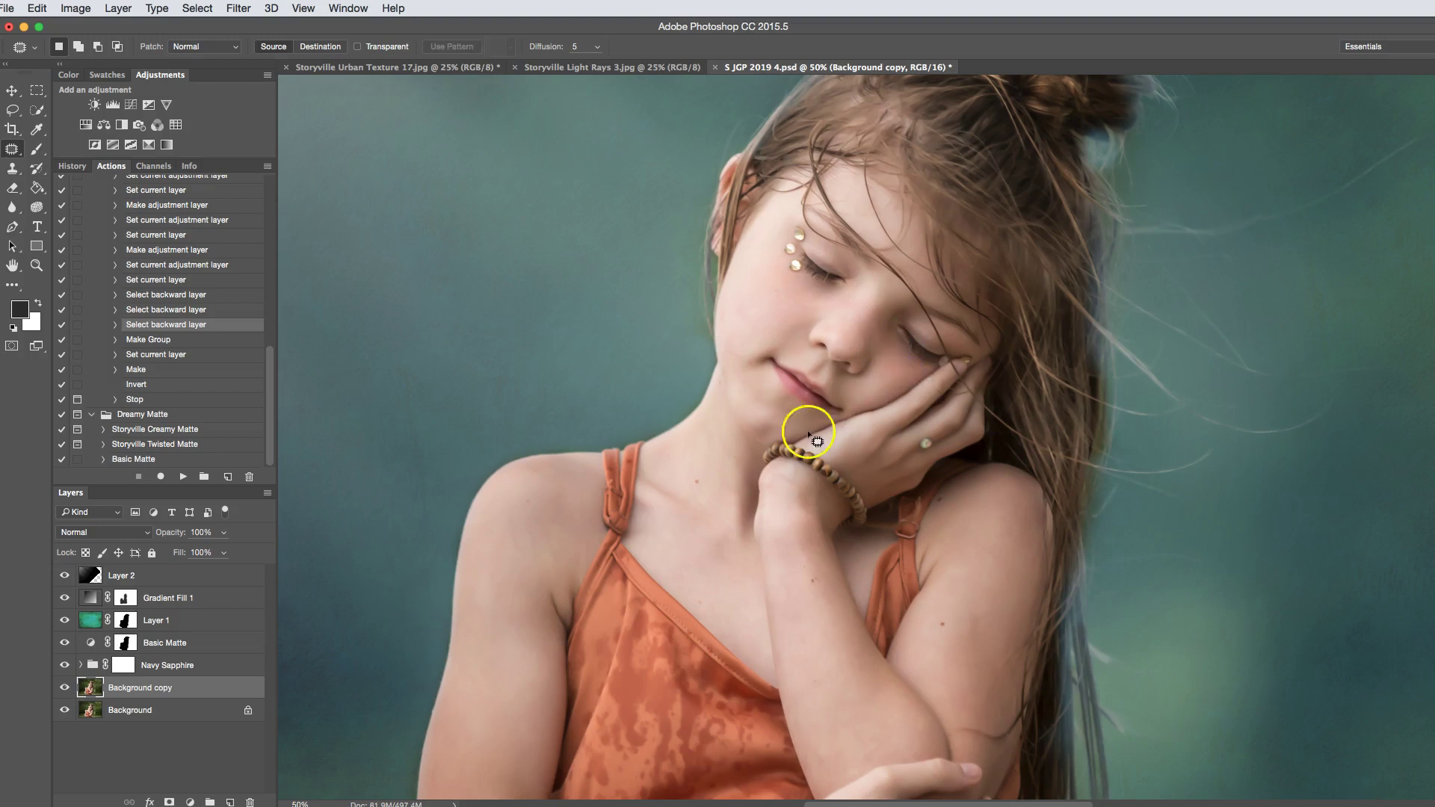
{"action": "left_click", "coordinate": [66, 692]}
- Patch the skin on the forearm beside the red bracelet and compare the retouched layer with the original
{"action": "scroll", "coordinate": [1397, 531], "scroll_direction": "down", "scroll_amount": 5}
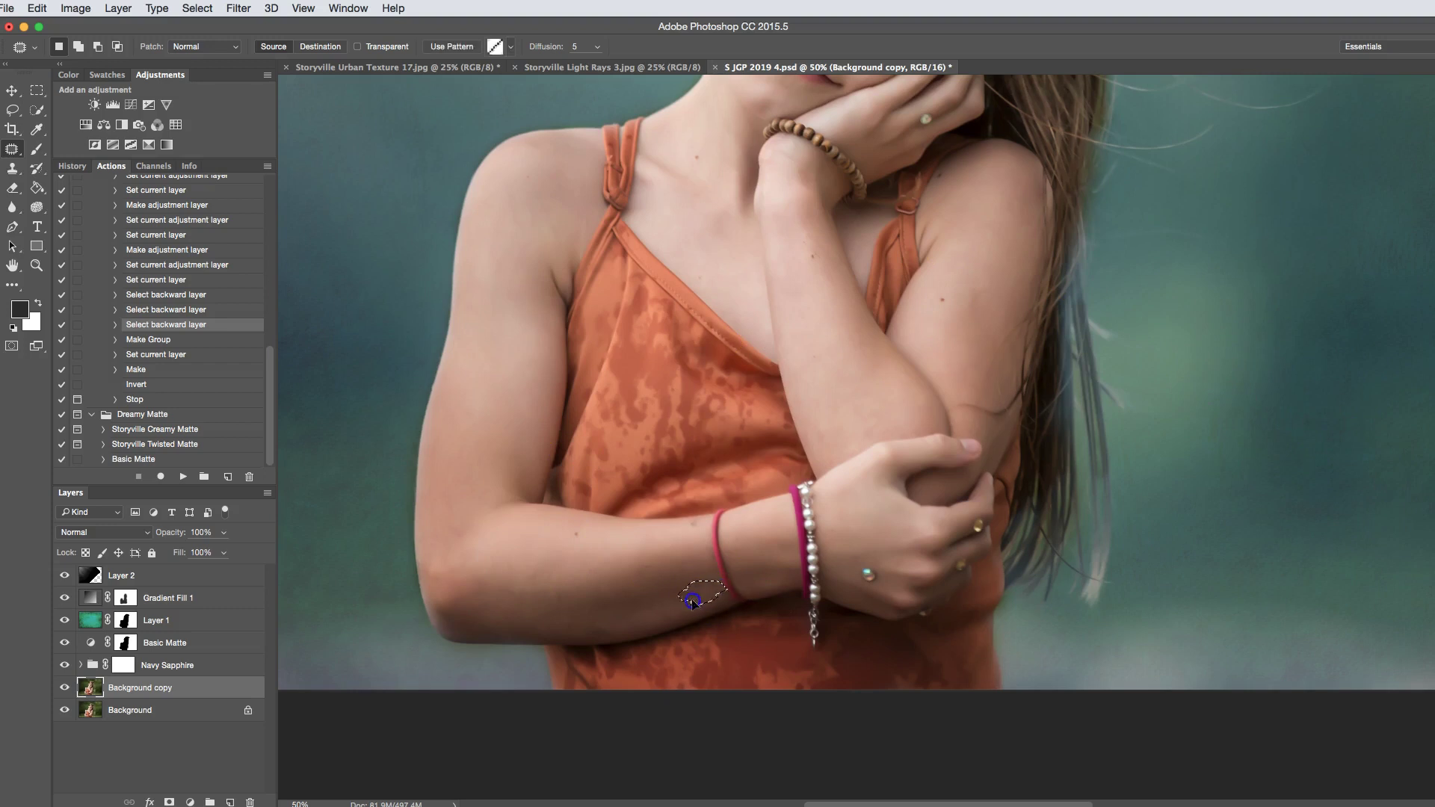
{"action": "left_click", "coordinate": [662, 613]}
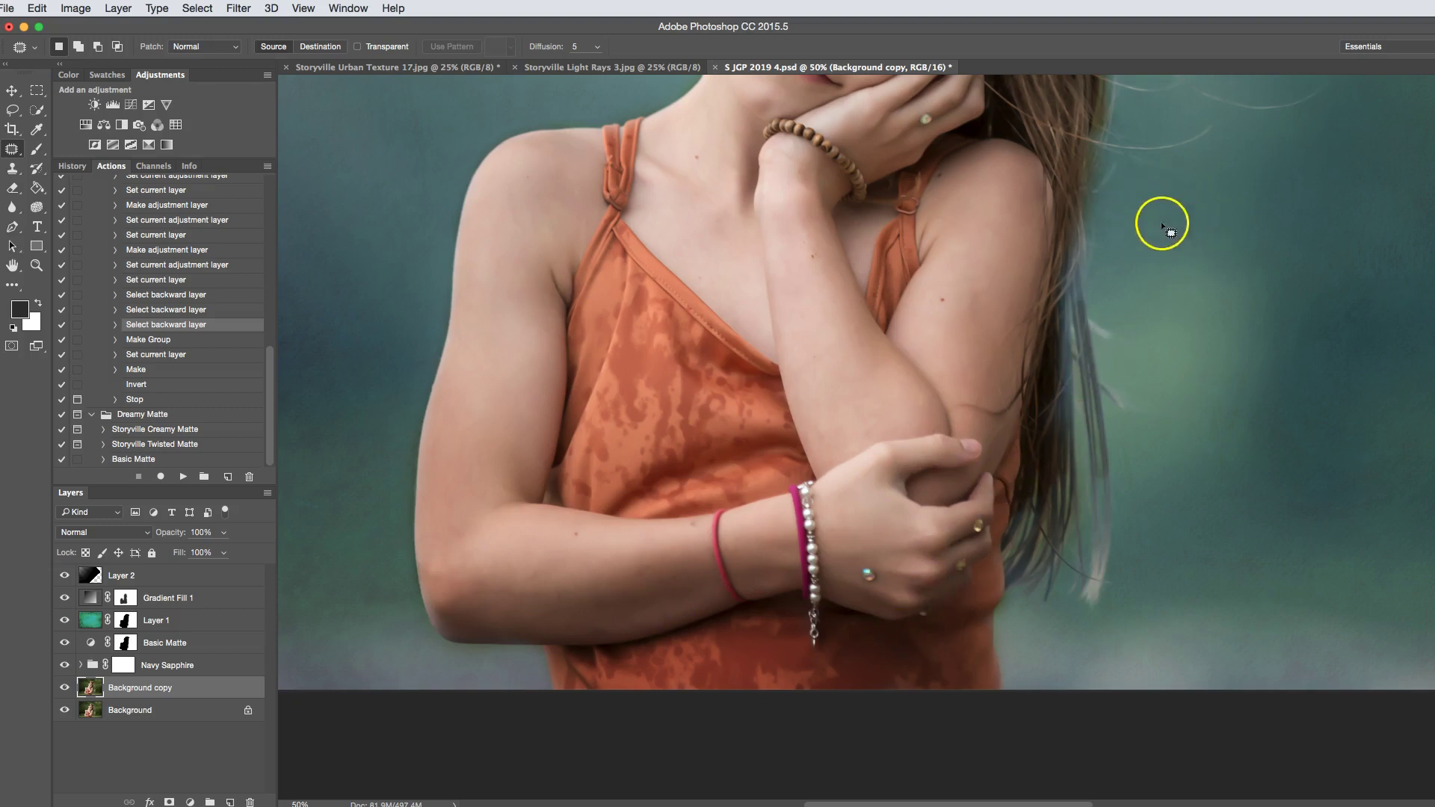
{"action": "key", "text": "super+minus"}
{"action": "key", "text": "super+minus"}
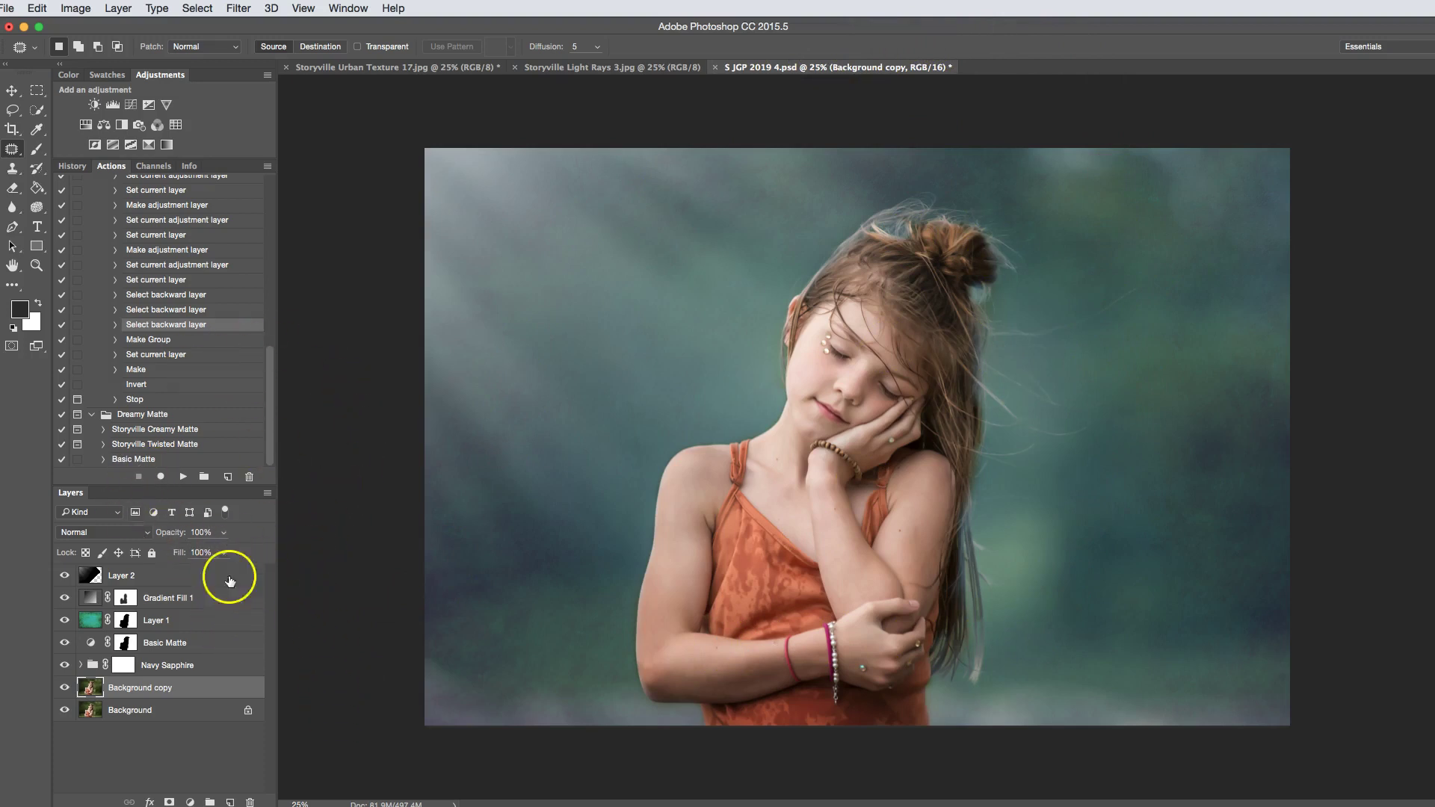
{"action": "left_click", "coordinate": [64, 686]}
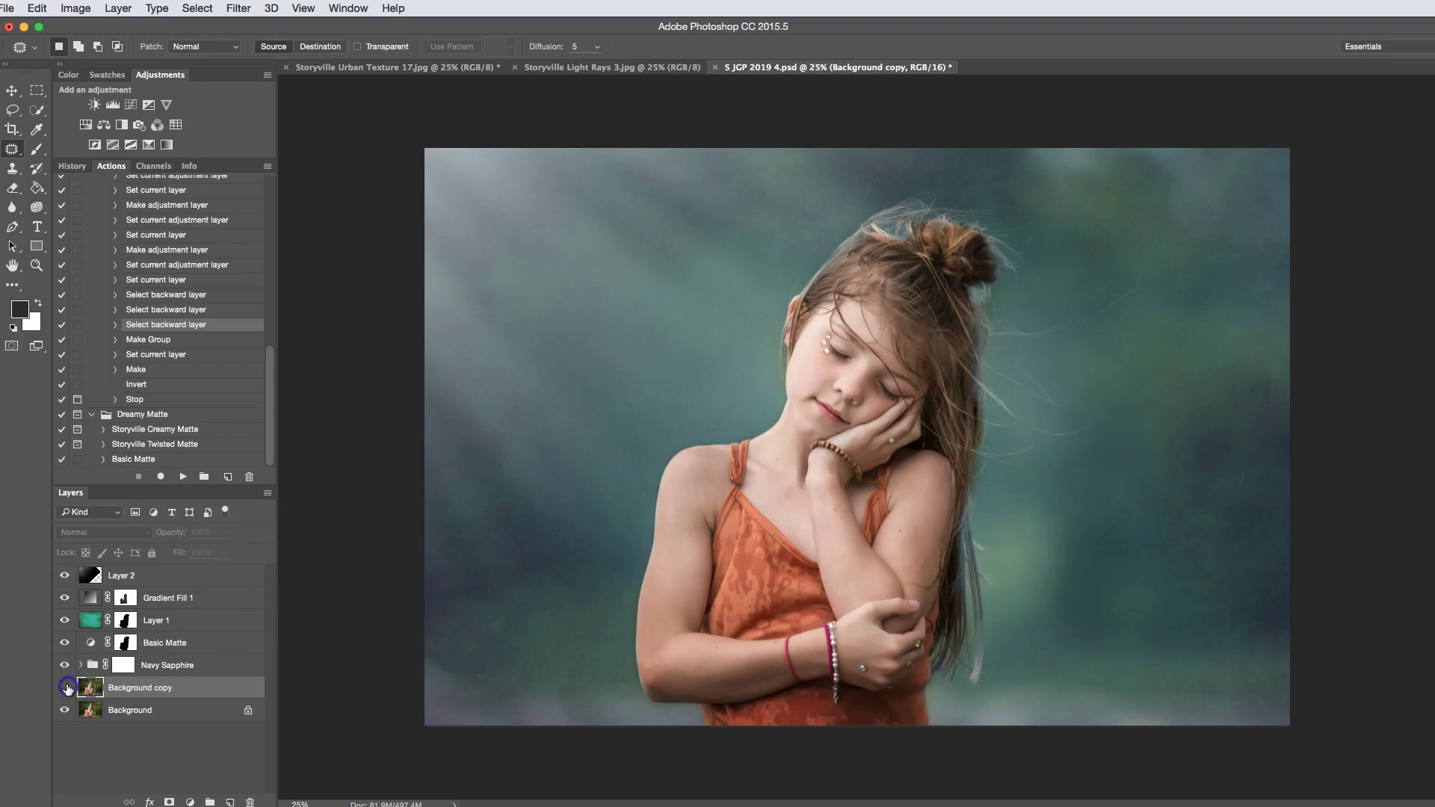
{"action": "left_click", "coordinate": [64, 687]}
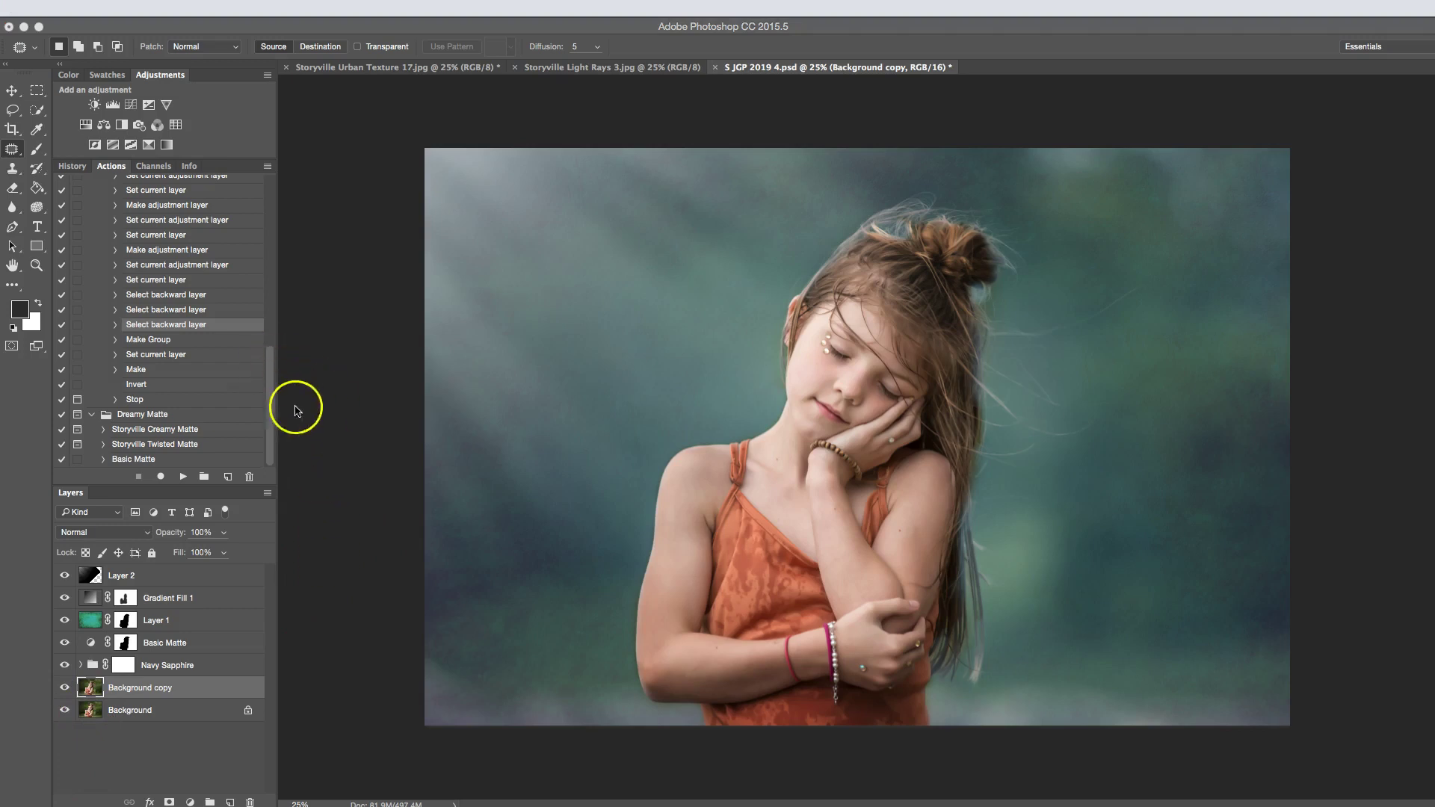
- Run the Storyville Brighten Skin & Eyes action above the light rays layer and expand the resulting layer group
{"action": "left_click", "coordinate": [271, 410]}
{"action": "left_click_drag", "start_coordinate": [265, 404], "coordinate": [274, 350]}
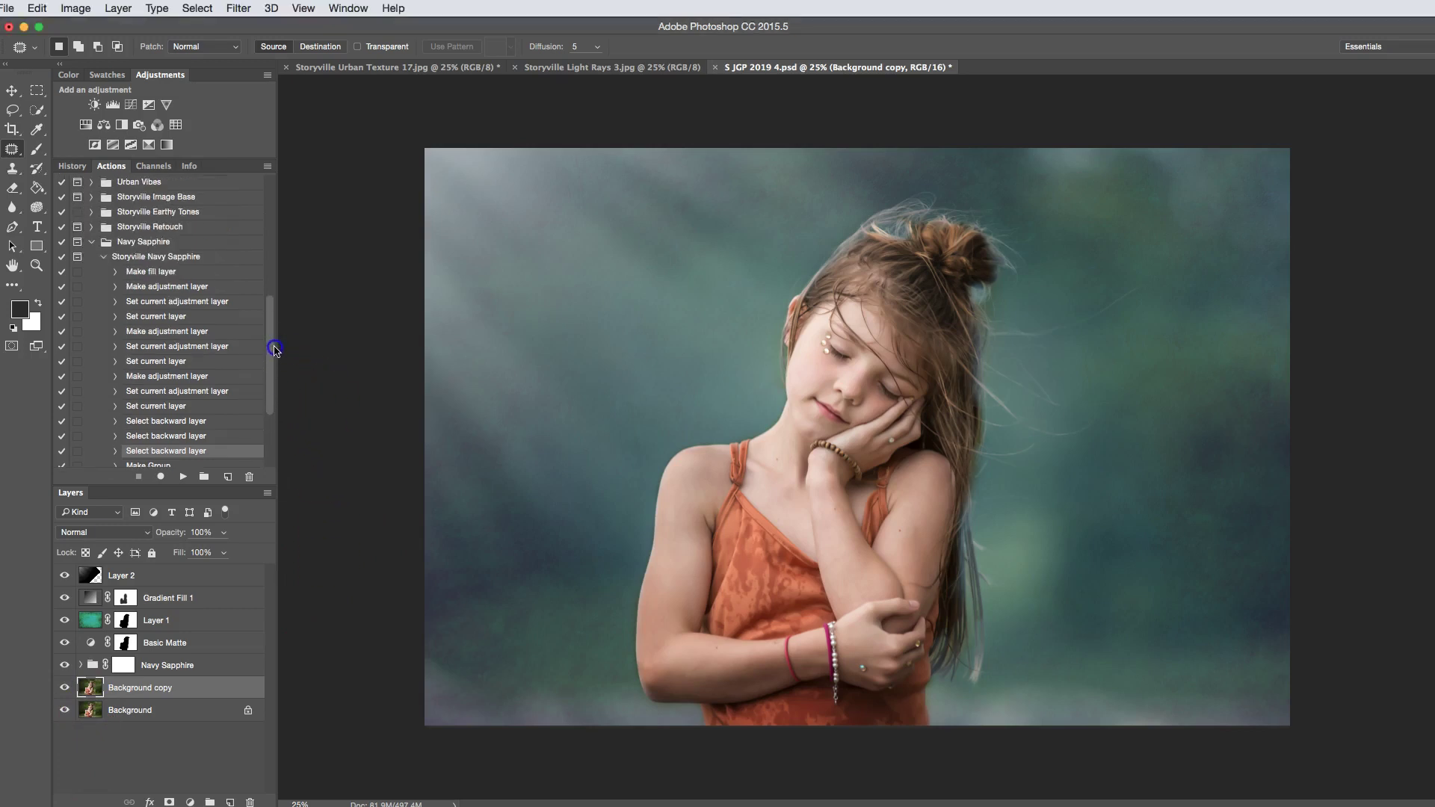
{"action": "left_click", "coordinate": [92, 228]}
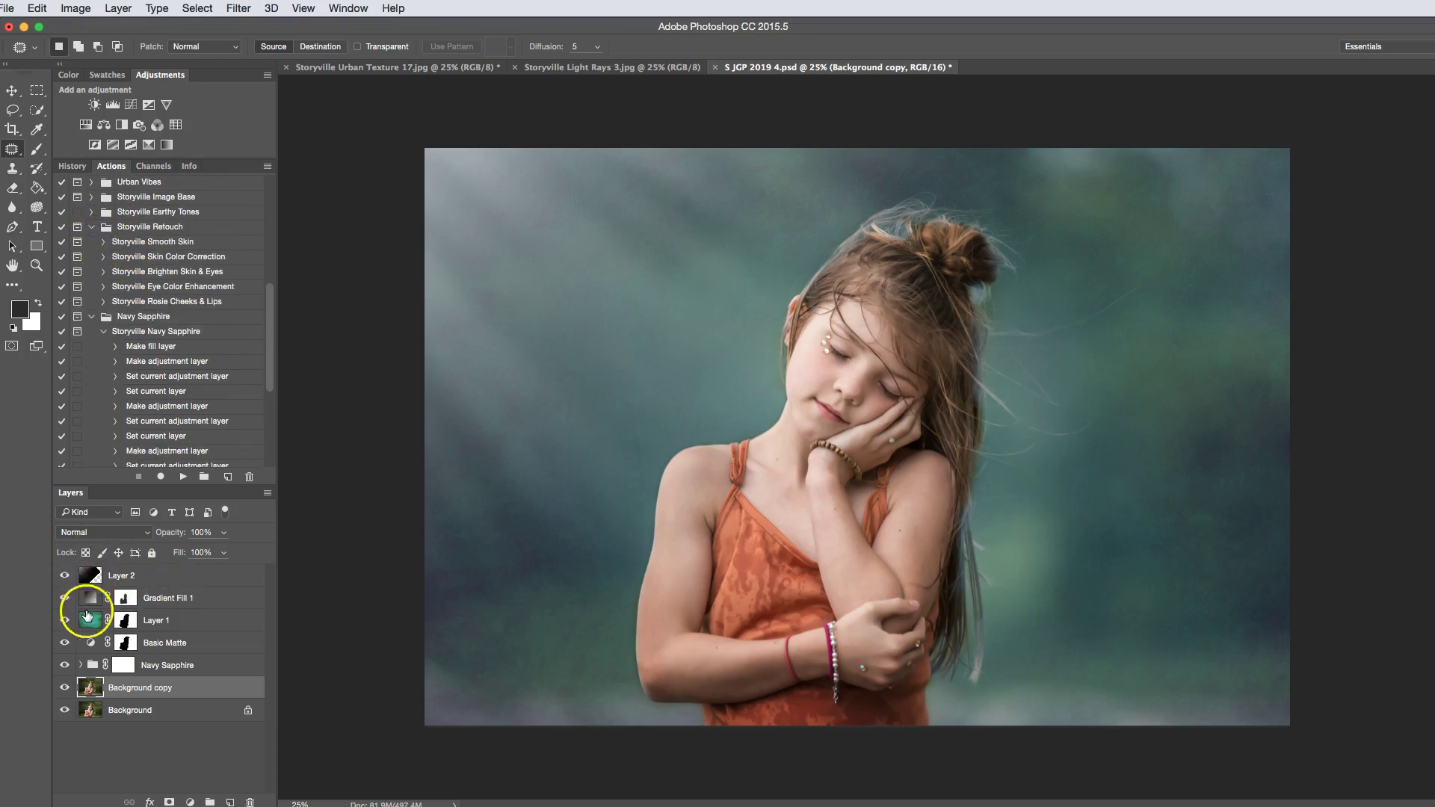
{"action": "left_click", "coordinate": [99, 583]}
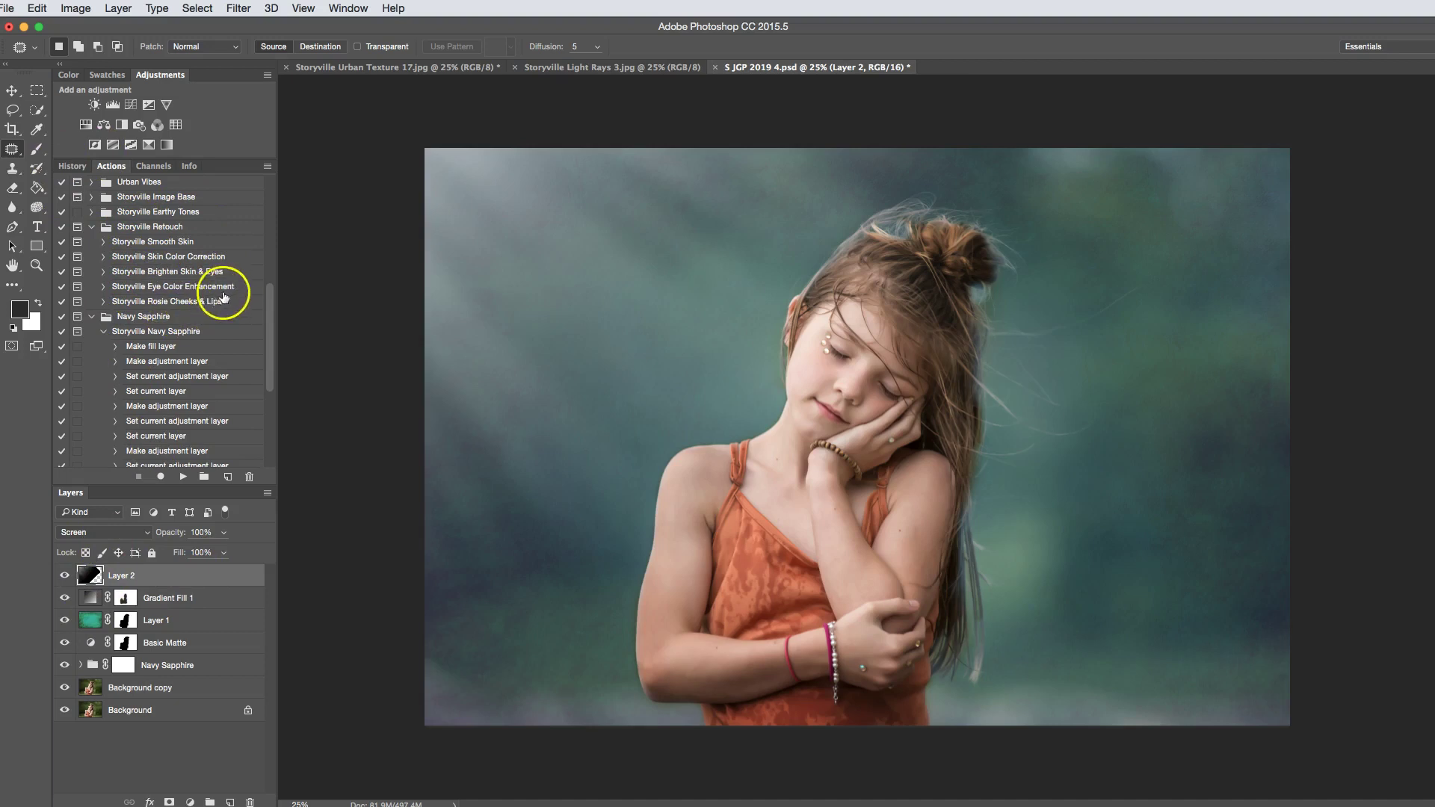
{"action": "left_click", "coordinate": [177, 272]}
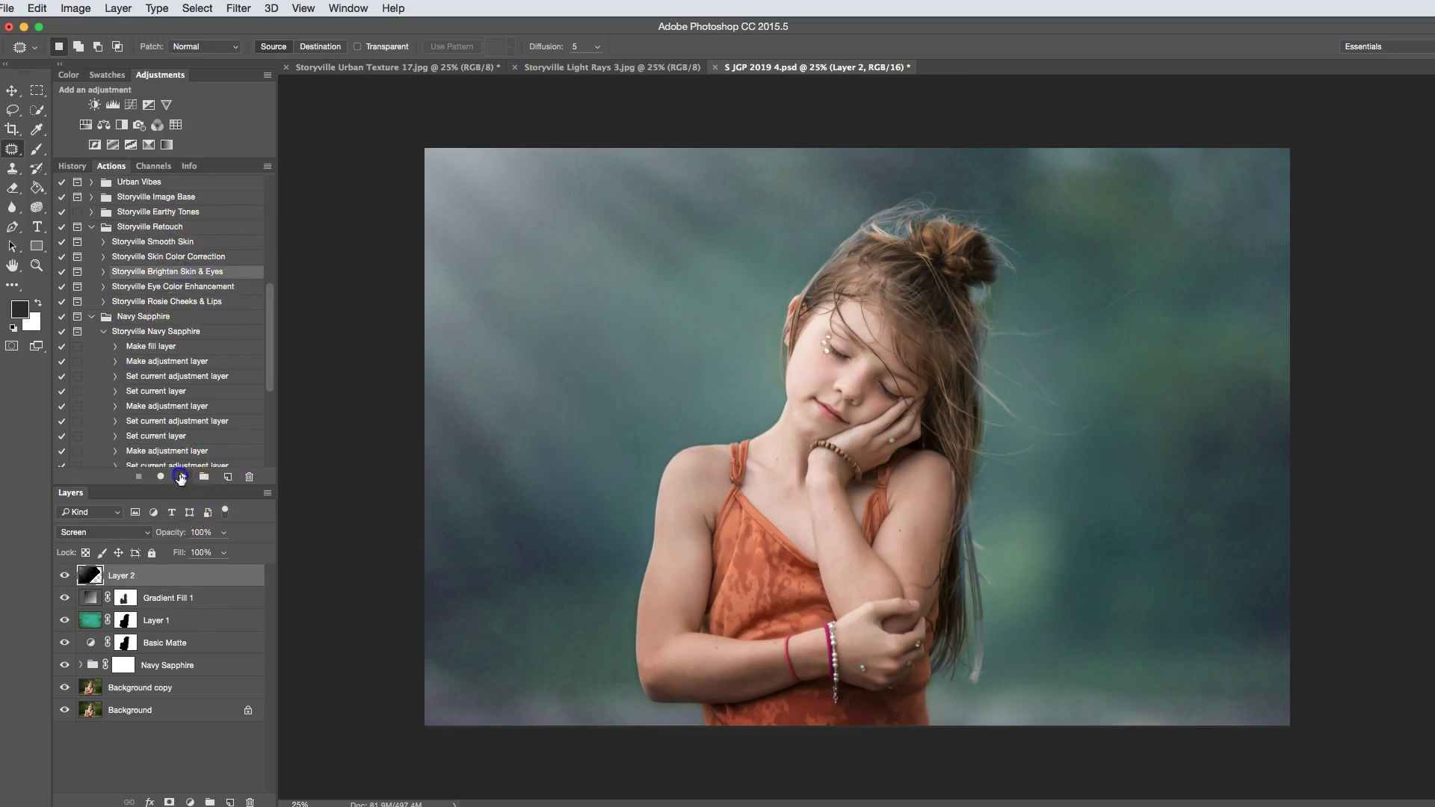
{"action": "left_click", "coordinate": [180, 476]}
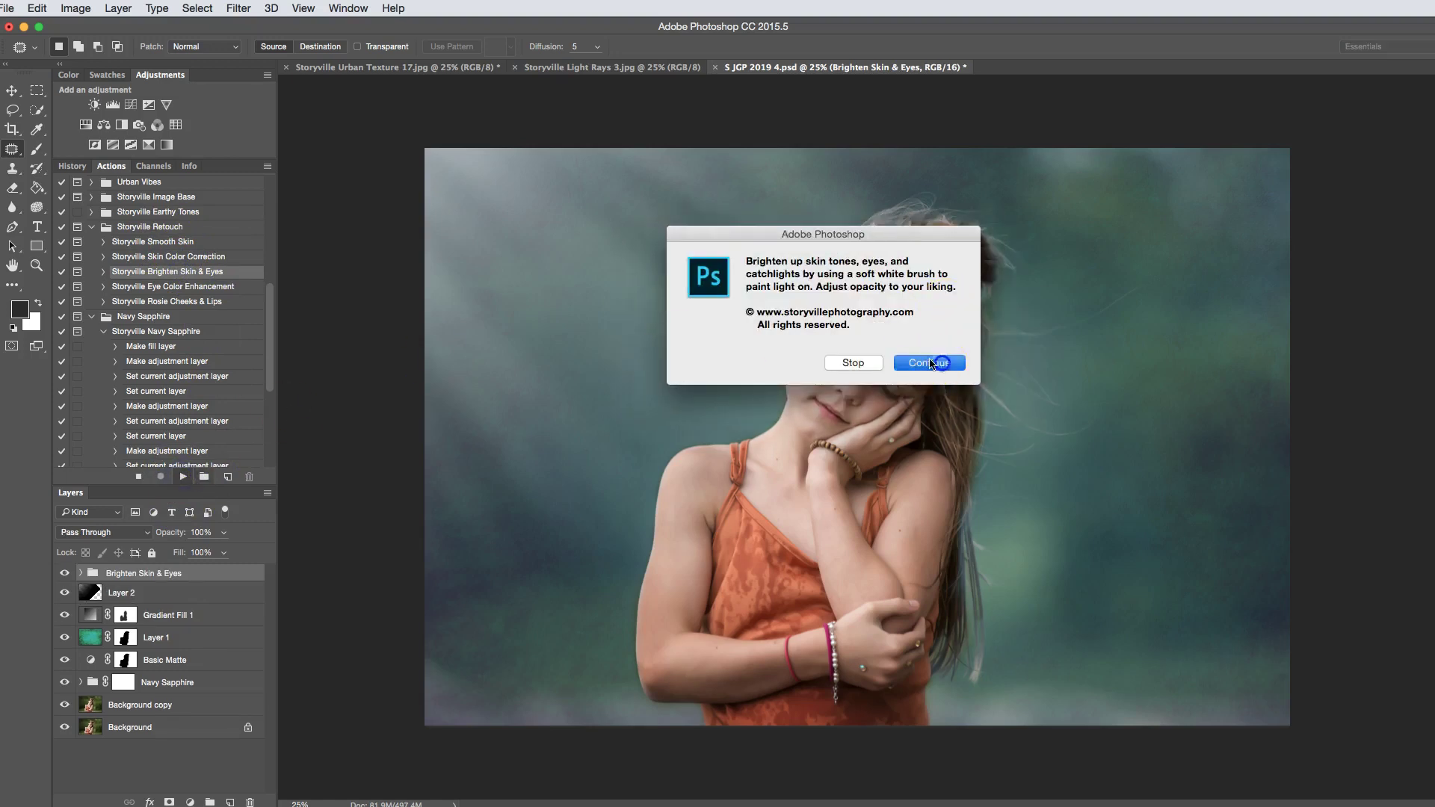
{"action": "left_click", "coordinate": [930, 363]}
{"action": "left_click", "coordinate": [82, 573]}
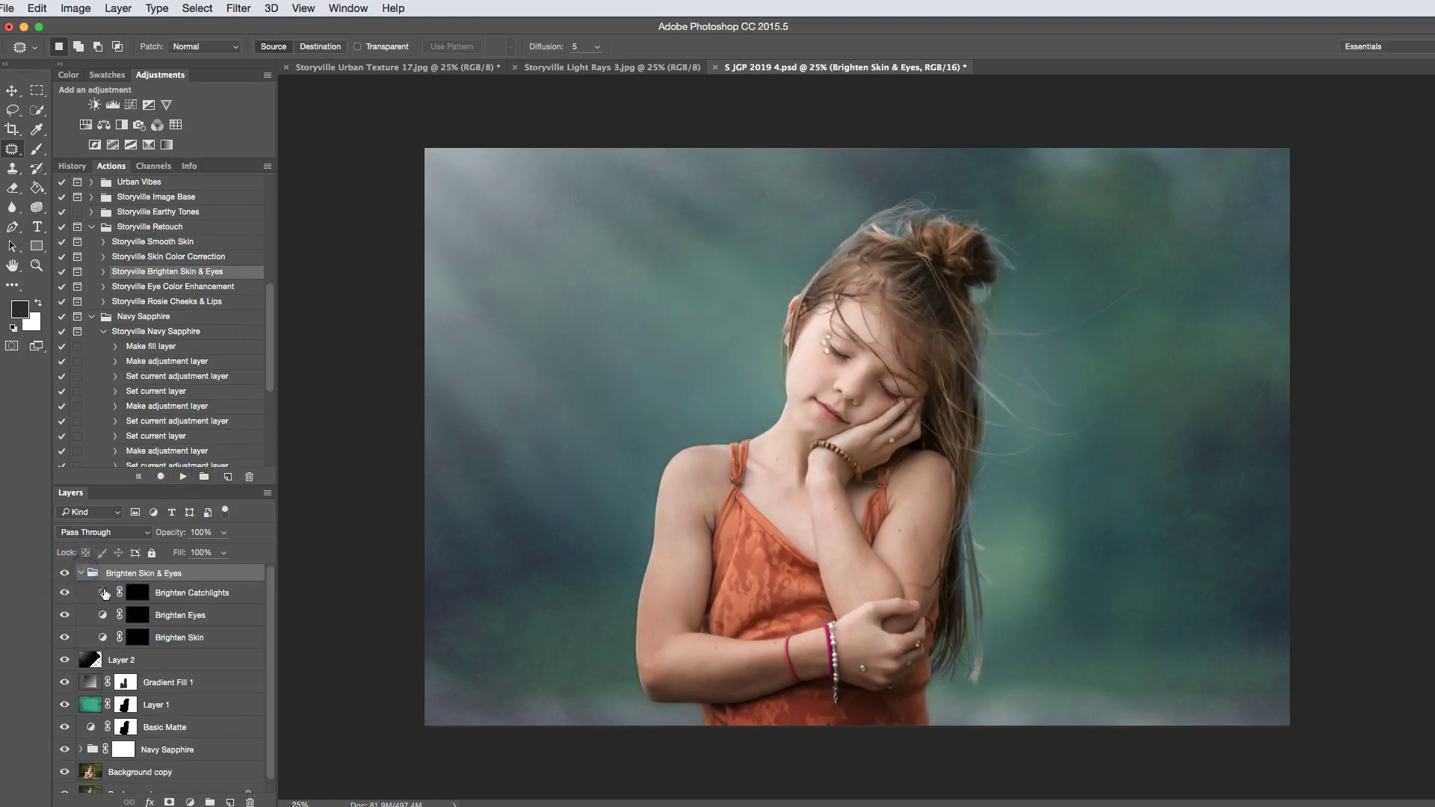
- Paint white on the Brighten Skin layer mask over the girl's face, neck, arms and hands
{"action": "left_click", "coordinate": [36, 149]}
{"action": "left_click", "coordinate": [36, 304]}
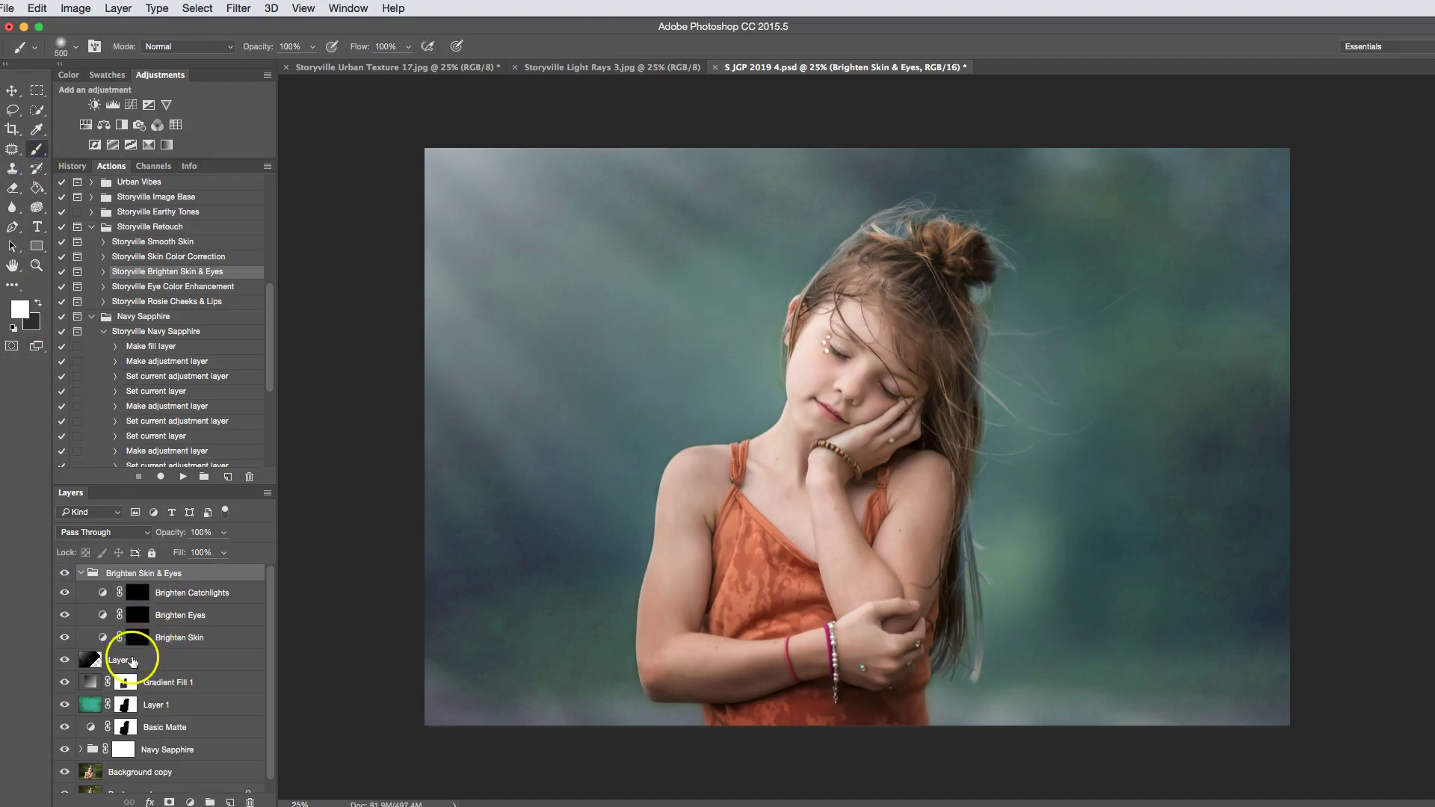
{"action": "left_click", "coordinate": [148, 639]}
{"action": "key", "text": "x"}
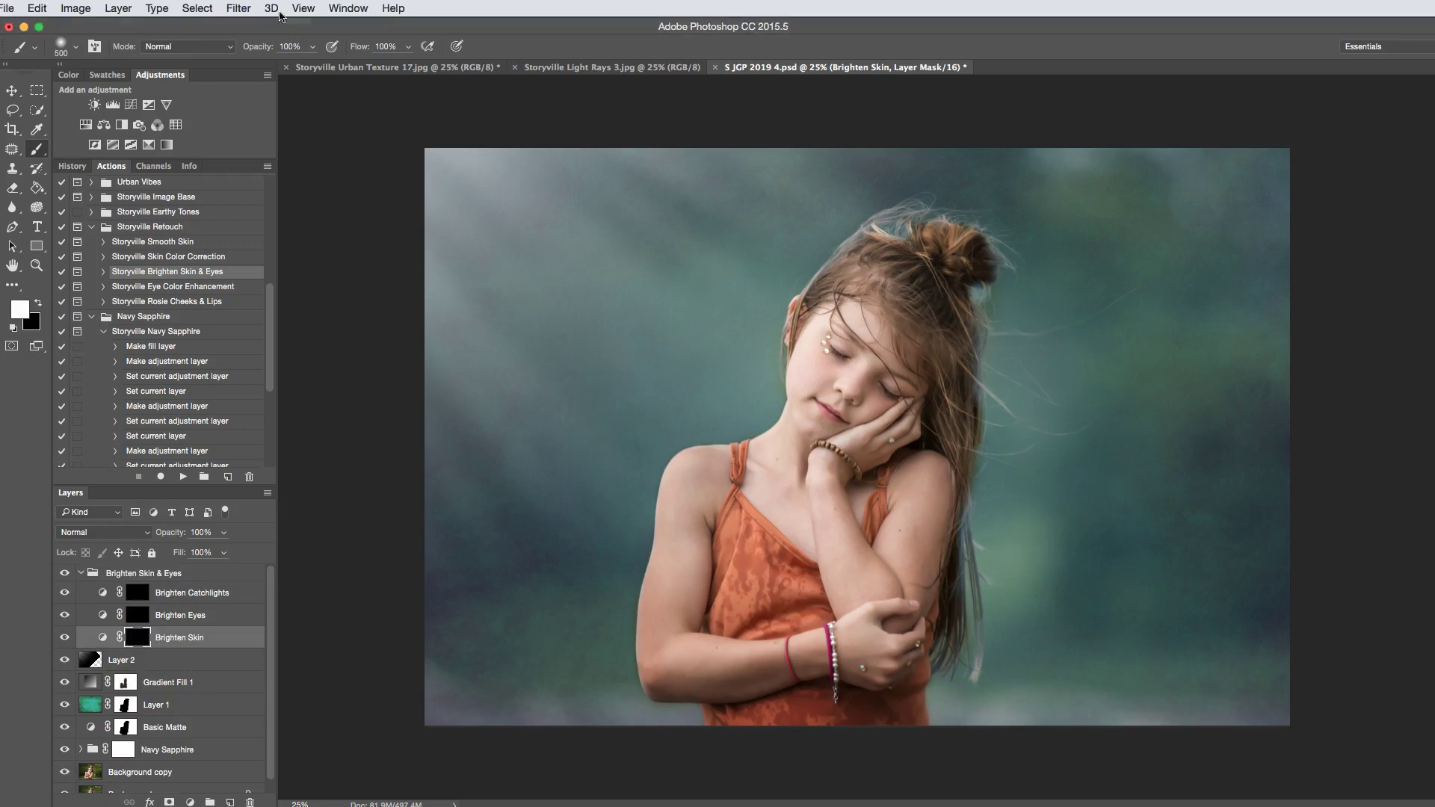
{"action": "mouse_move", "coordinate": [843, 358]}
{"action": "left_mouse_down"}
{"action": "mouse_move", "coordinate": [885, 309]}
{"action": "mouse_move", "coordinate": [867, 323]}
{"action": "mouse_move", "coordinate": [885, 313]}
{"action": "mouse_move", "coordinate": [903, 356]}
{"action": "mouse_move", "coordinate": [889, 379]}
{"action": "mouse_move", "coordinate": [870, 374]}
{"action": "mouse_move", "coordinate": [906, 330]}
{"action": "left_mouse_up"}
{"action": "key", "text": "bracketleft"}
{"action": "key", "text": "bracketleft"}
{"action": "key", "text": "bracketleft"}
{"action": "mouse_move", "coordinate": [900, 467]}
{"action": "left_mouse_down"}
{"action": "mouse_move", "coordinate": [875, 516]}
{"action": "mouse_move", "coordinate": [908, 483]}
{"action": "mouse_move", "coordinate": [871, 663]}
{"action": "mouse_move", "coordinate": [837, 598]}
{"action": "mouse_move", "coordinate": [810, 433]}
{"action": "mouse_move", "coordinate": [682, 512]}
{"action": "mouse_move", "coordinate": [665, 650]}
{"action": "mouse_move", "coordinate": [727, 545]}
{"action": "mouse_move", "coordinate": [785, 631]}
{"action": "mouse_move", "coordinate": [830, 628]}
{"action": "mouse_move", "coordinate": [761, 698]}
{"action": "mouse_move", "coordinate": [810, 663]}
{"action": "mouse_move", "coordinate": [718, 663]}
{"action": "mouse_move", "coordinate": [865, 586]}
{"action": "mouse_move", "coordinate": [862, 485]}
{"action": "left_mouse_up"}
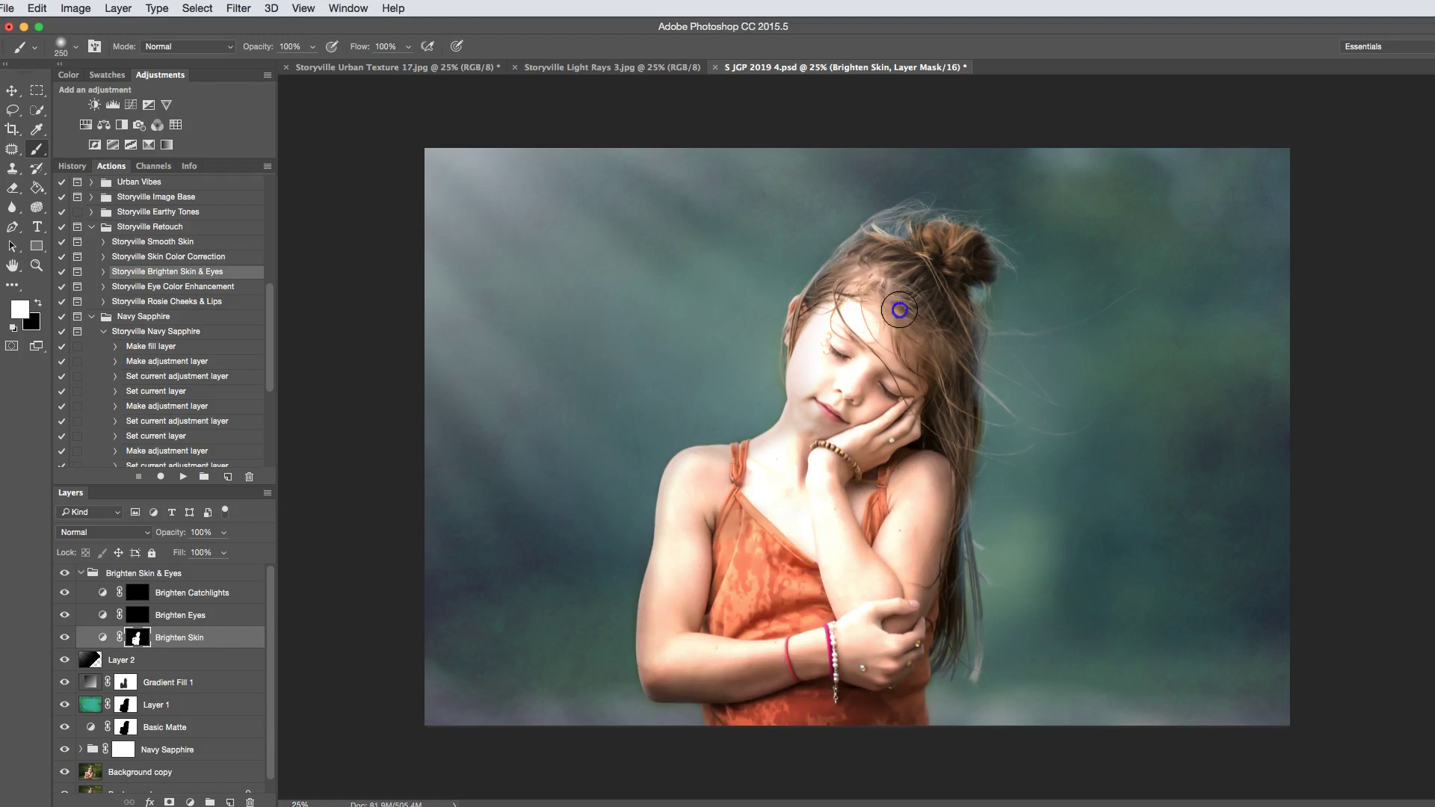
{"action": "mouse_move", "coordinate": [854, 655]}
{"action": "left_mouse_down"}
{"action": "mouse_move", "coordinate": [882, 702]}
{"action": "mouse_move", "coordinate": [784, 522]}
{"action": "mouse_move", "coordinate": [778, 620]}
{"action": "mouse_move", "coordinate": [779, 486]}
{"action": "left_mouse_up"}
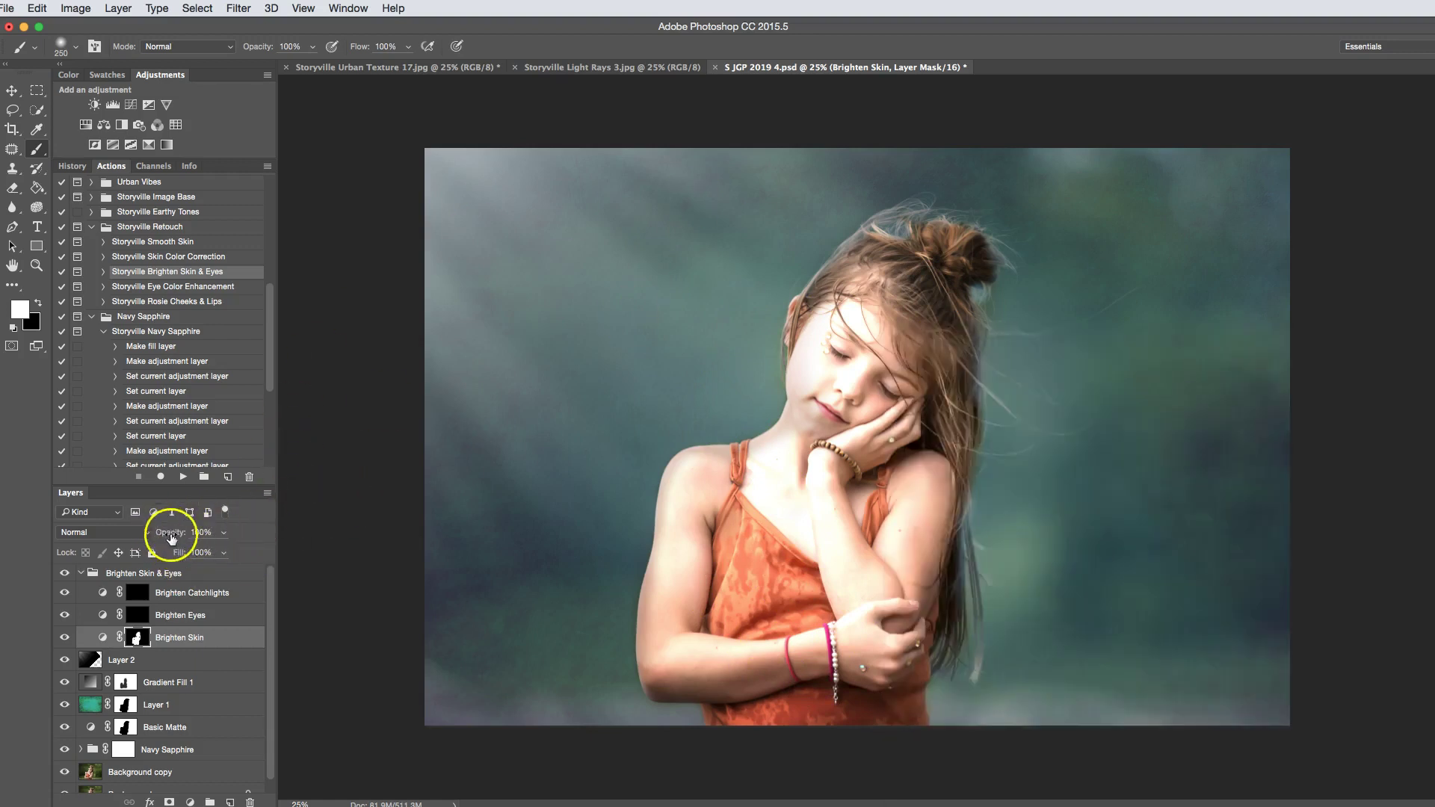
- Lower the Brighten Skin layer's opacity to 22%, then collapse the Brighten Skin & Eyes group and compare the image with and without it
{"action": "mouse_move", "coordinate": [48, 517]}
{"action": "left_mouse_down"}
{"action": "mouse_move", "coordinate": [27, 517]}
{"action": "mouse_move", "coordinate": [40, 517]}
{"action": "left_mouse_up"}
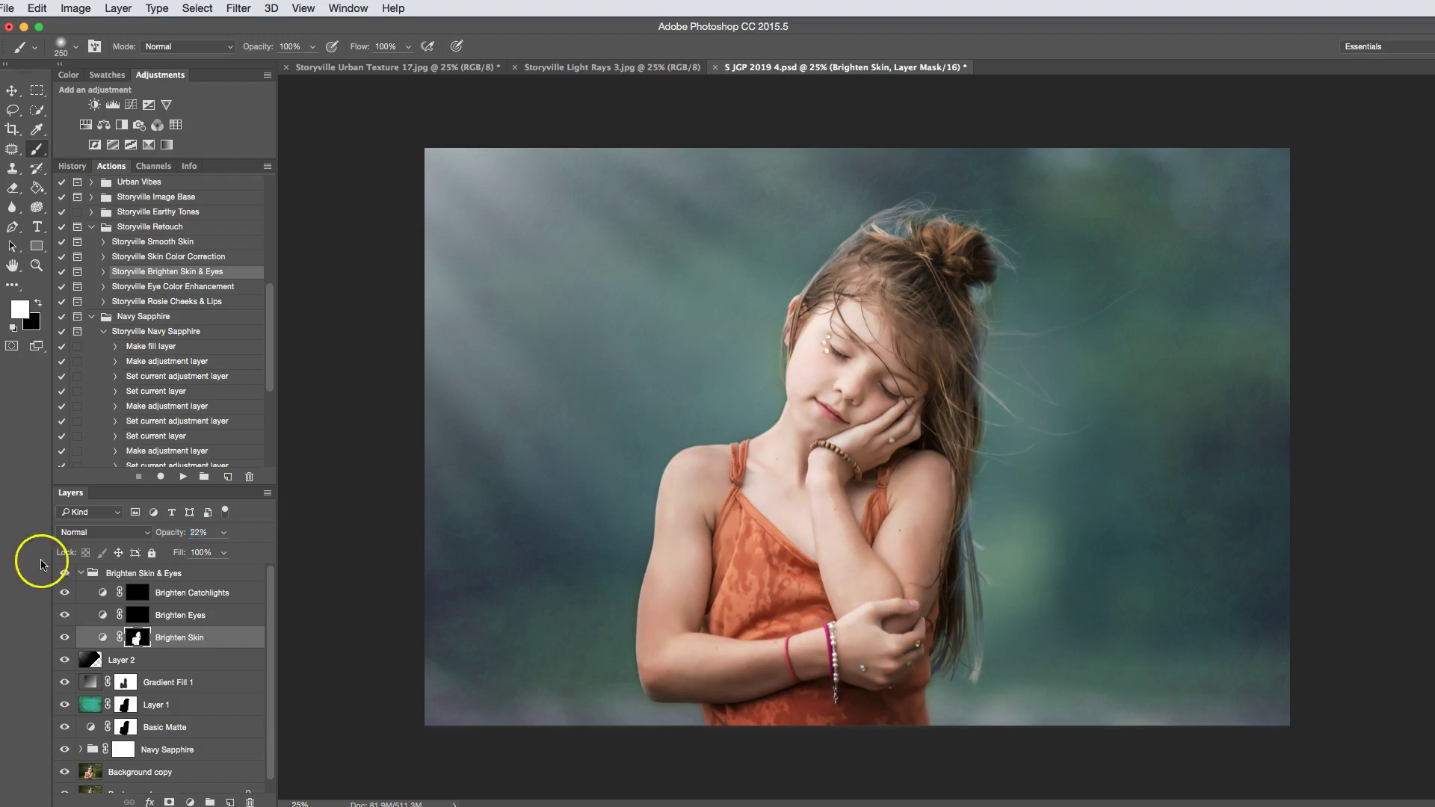
{"action": "left_click", "coordinate": [63, 573]}
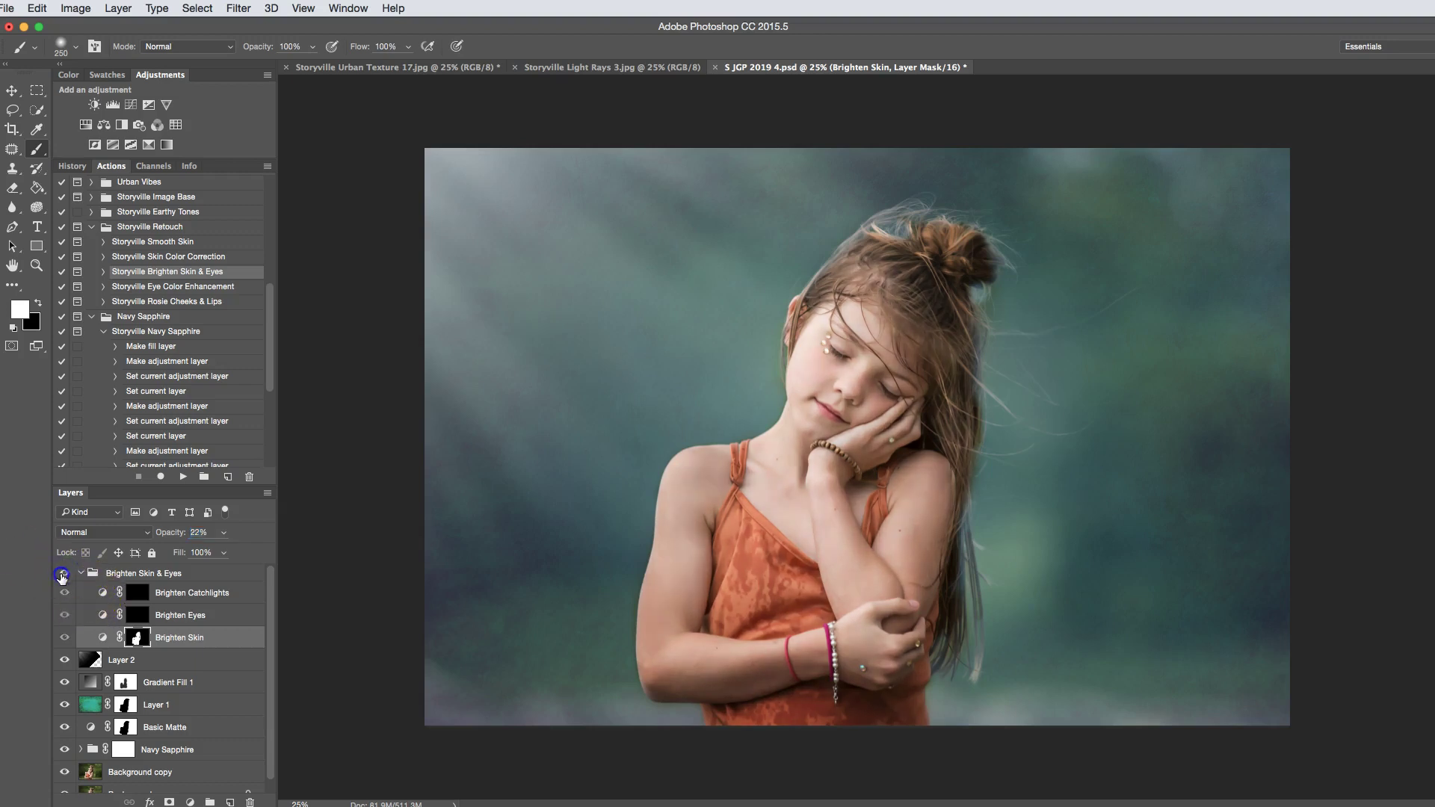
{"action": "left_click", "coordinate": [63, 574]}
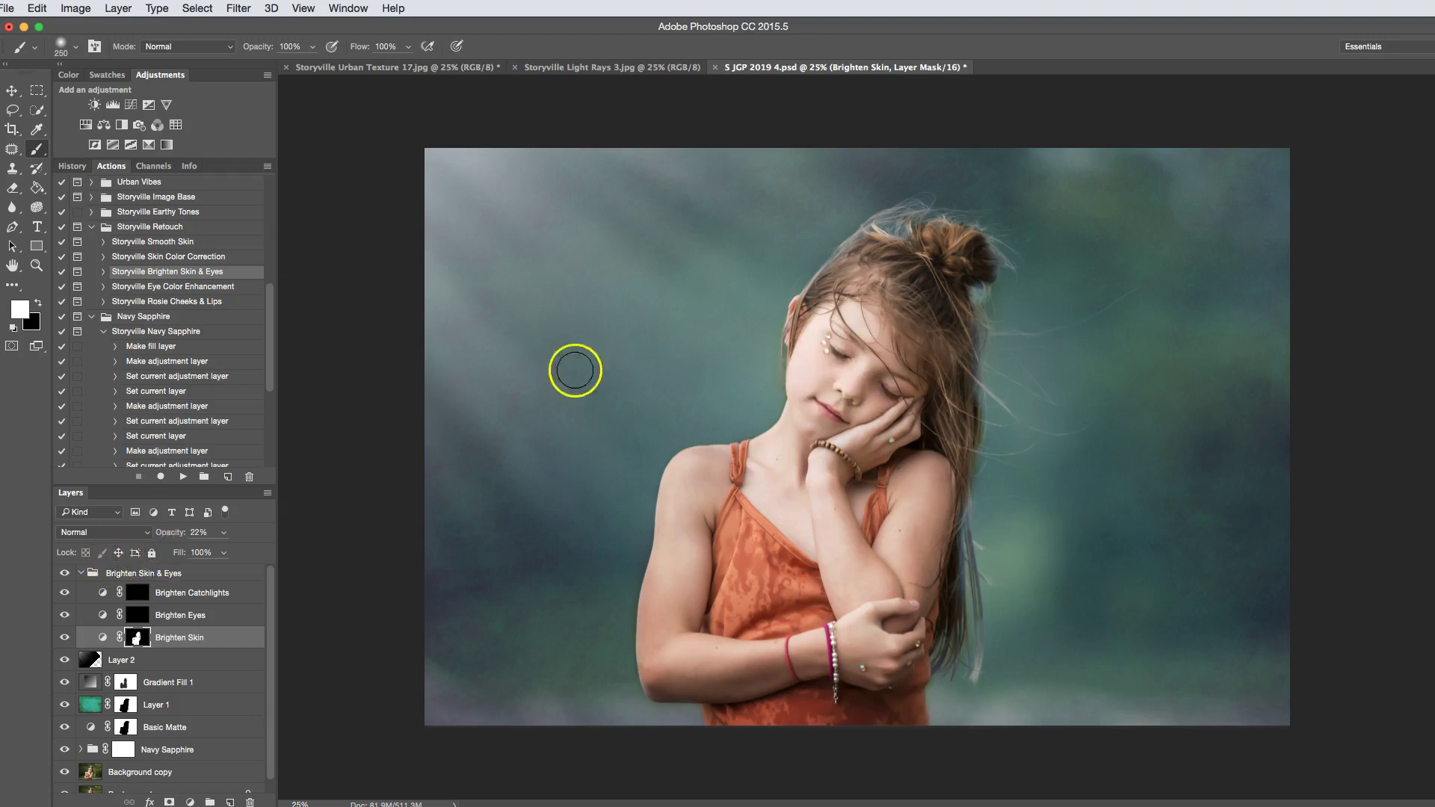
{"action": "left_click", "coordinate": [93, 575]}
{"action": "left_click", "coordinate": [80, 573]}
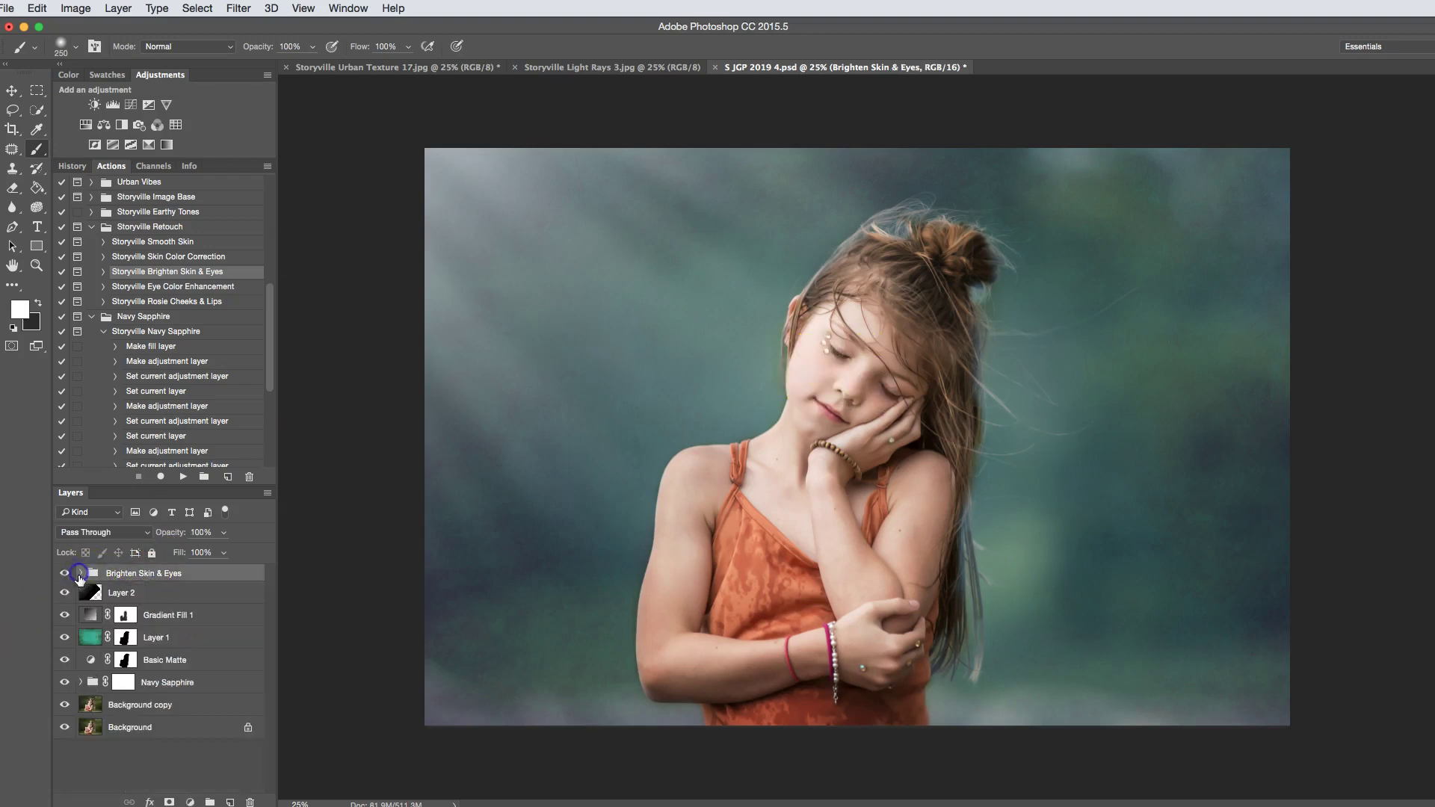
{"action": "left_click", "coordinate": [64, 574]}
{"action": "left_click", "coordinate": [64, 574]}
{"action": "left_click", "coordinate": [64, 576]}
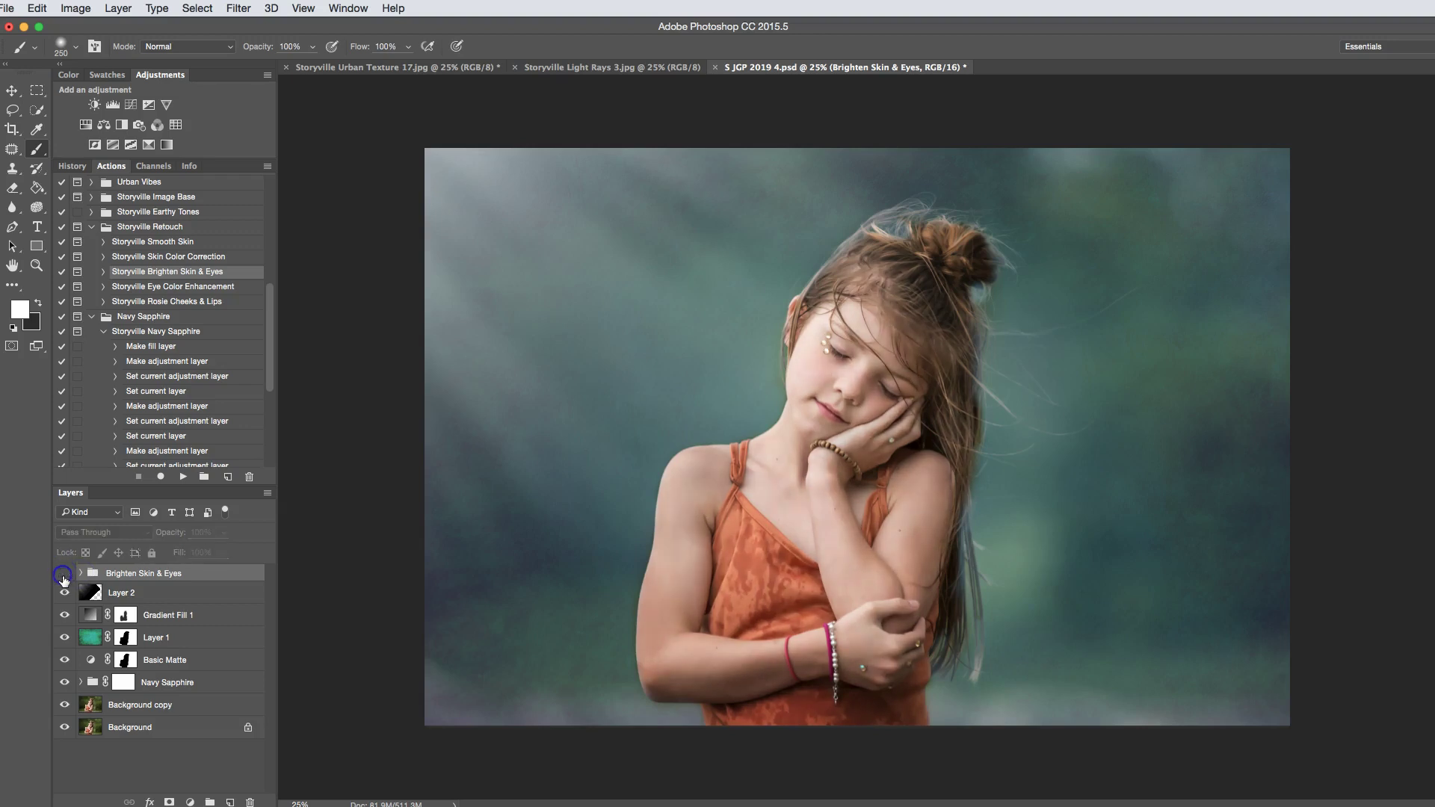
{"action": "left_click", "coordinate": [65, 574]}
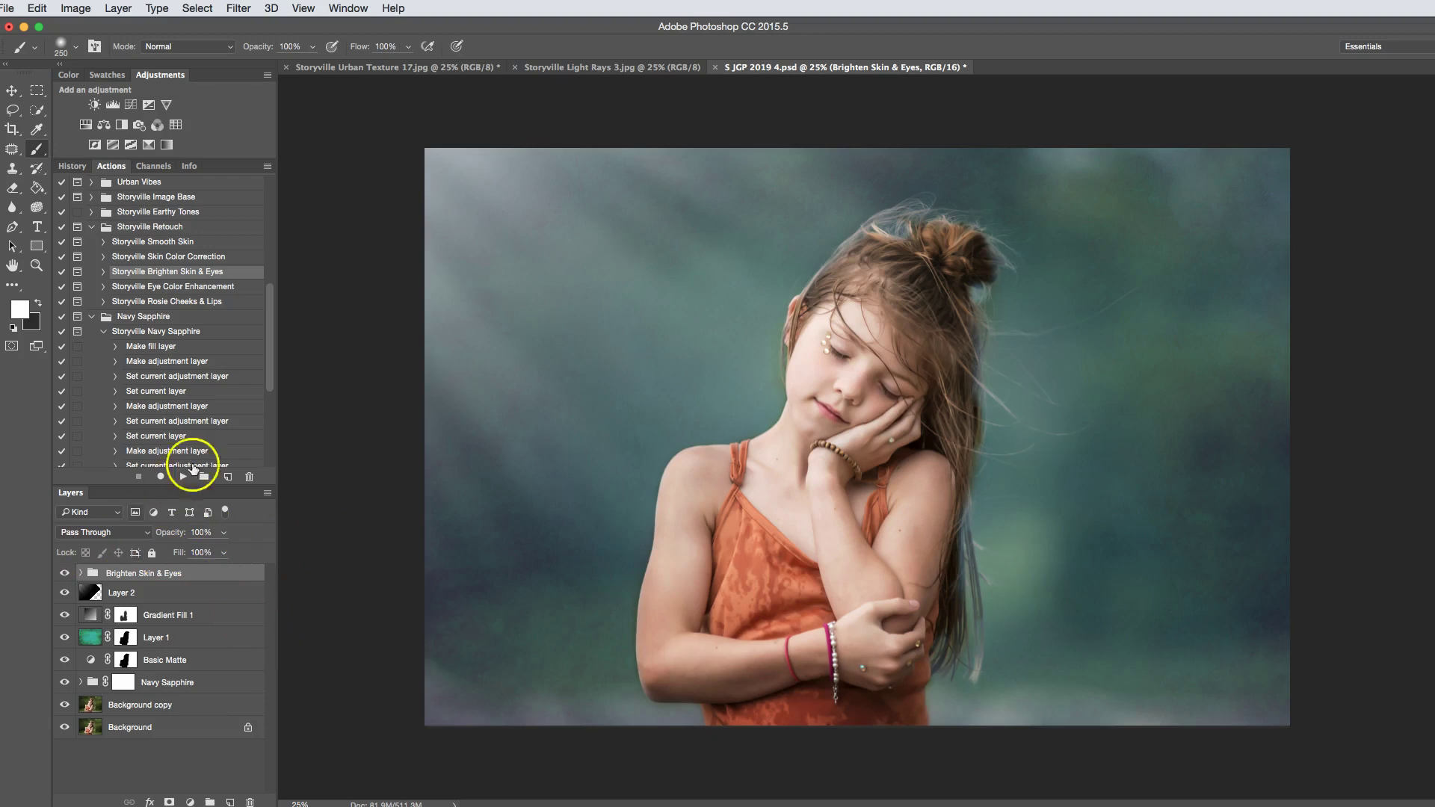
- Run the Storyville Rosie Cheeks & Lips action and expand the resulting Rosey Cheeks group
{"action": "left_click", "coordinate": [189, 302]}
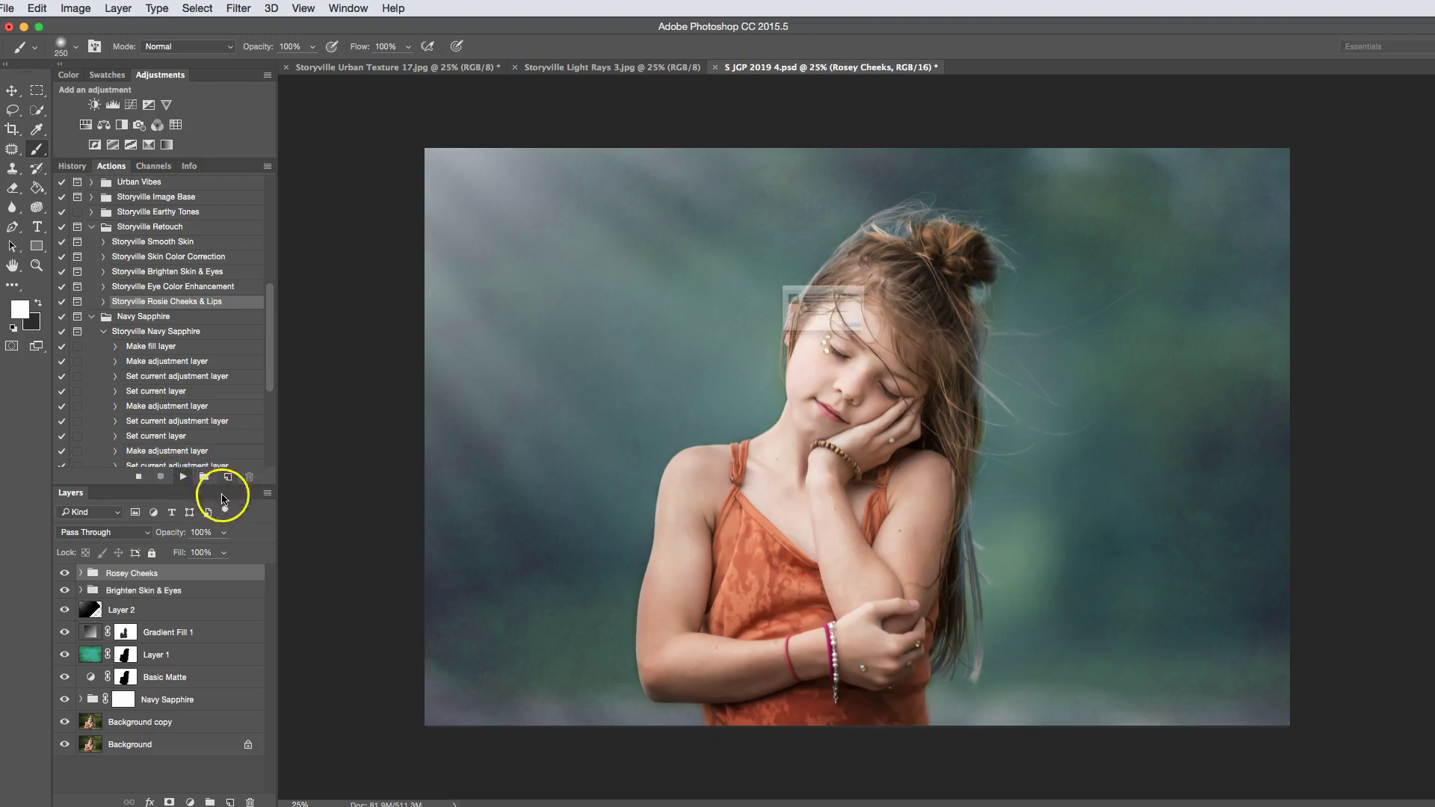
{"action": "left_click", "coordinate": [940, 374]}
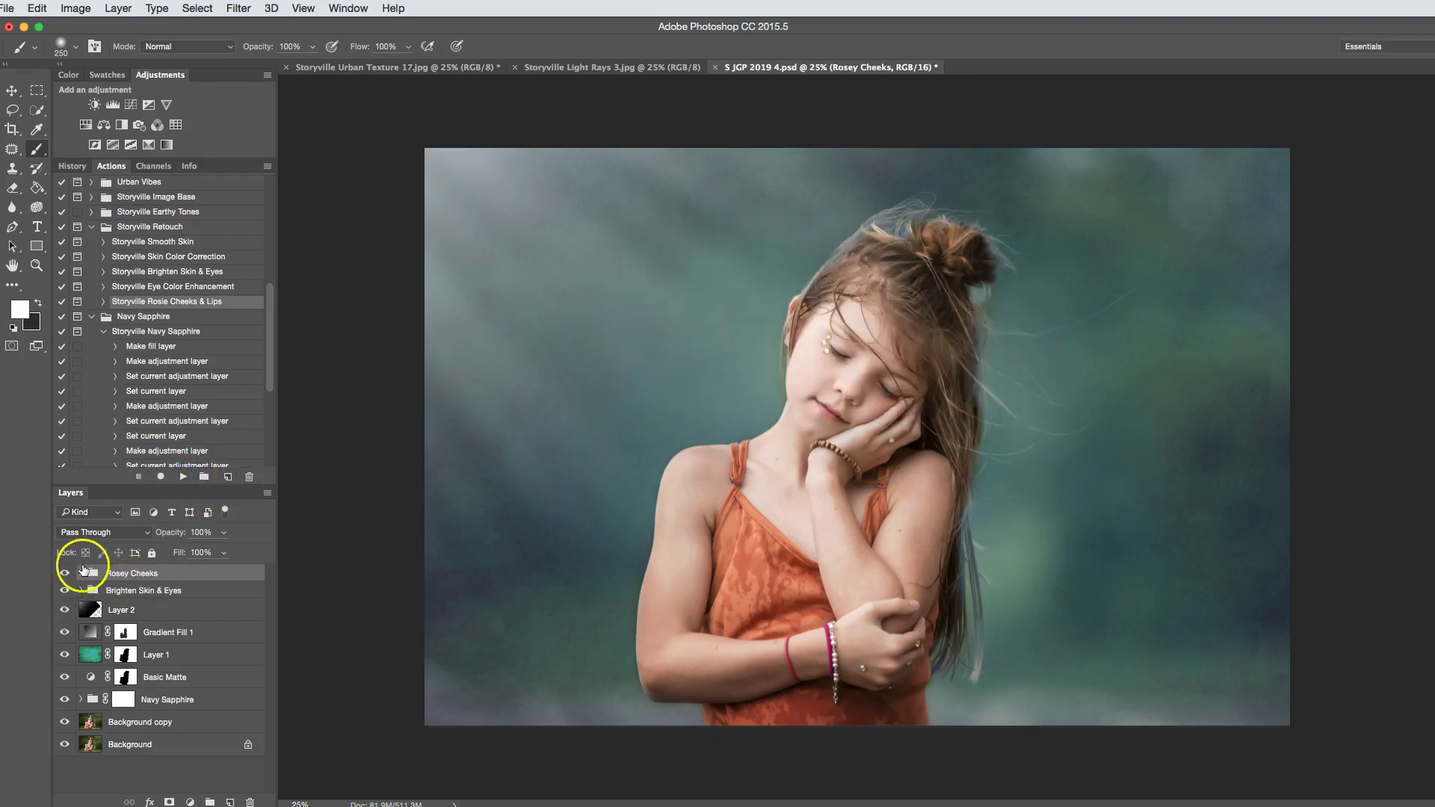
{"action": "left_click", "coordinate": [83, 573]}
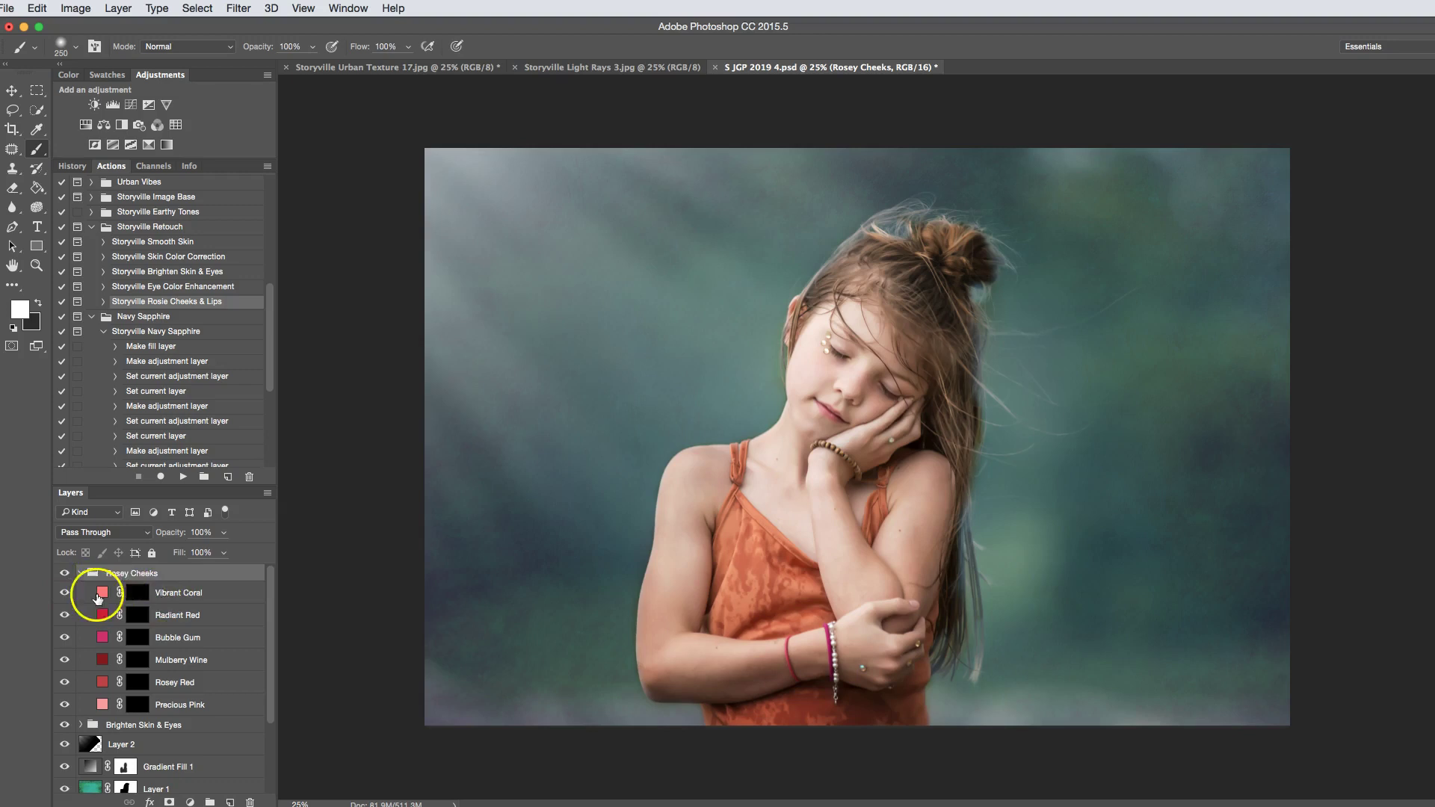
- Paint white on the Vibrant Coral layer mask over both of the girl's cheeks, using a smaller brush for the cheek beside her hand
{"action": "left_click", "coordinate": [143, 594]}
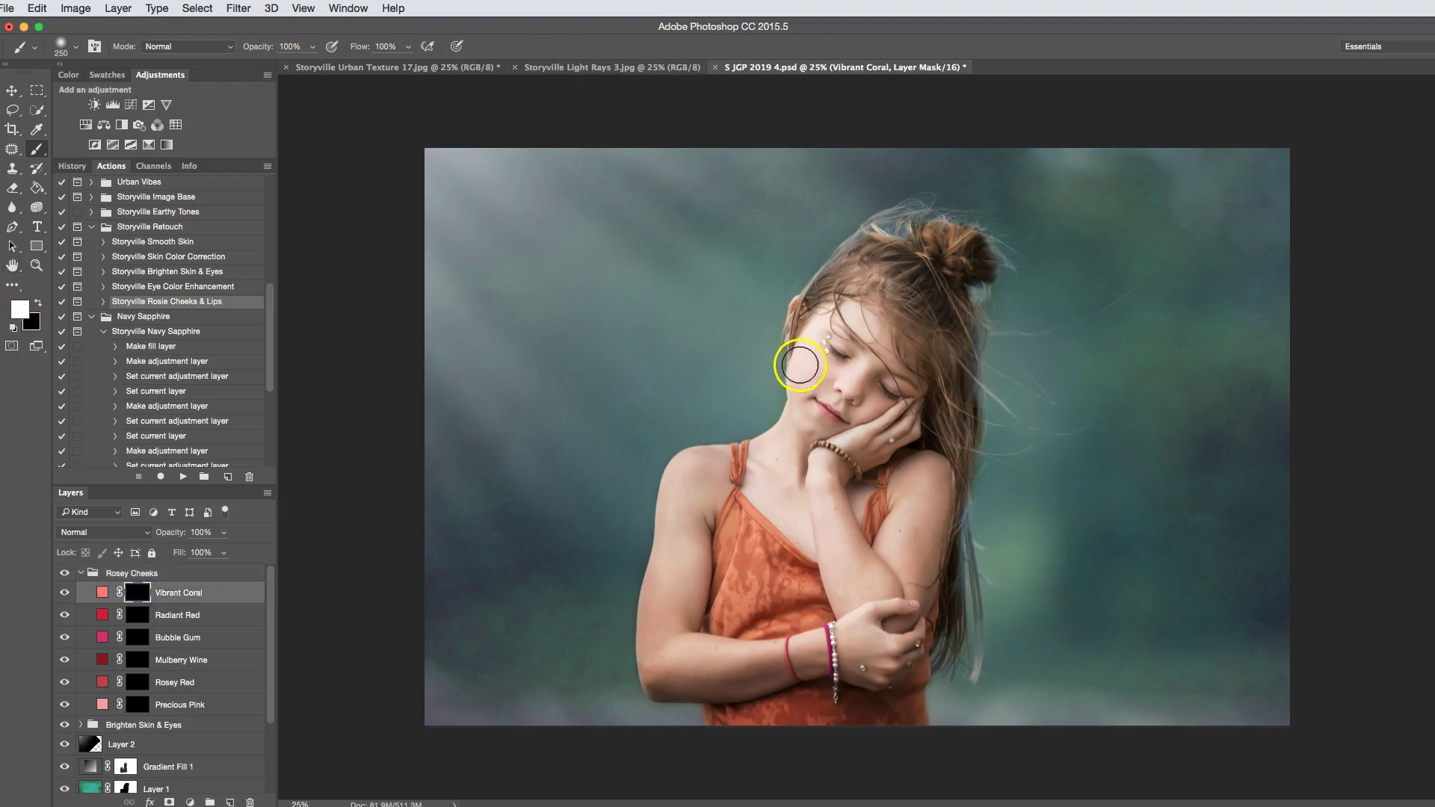
{"action": "left_click_drag", "start_coordinate": [810, 369], "coordinate": [812, 364]}
{"action": "key", "text": "bracketleft"}
{"action": "key", "text": "bracketleft"}
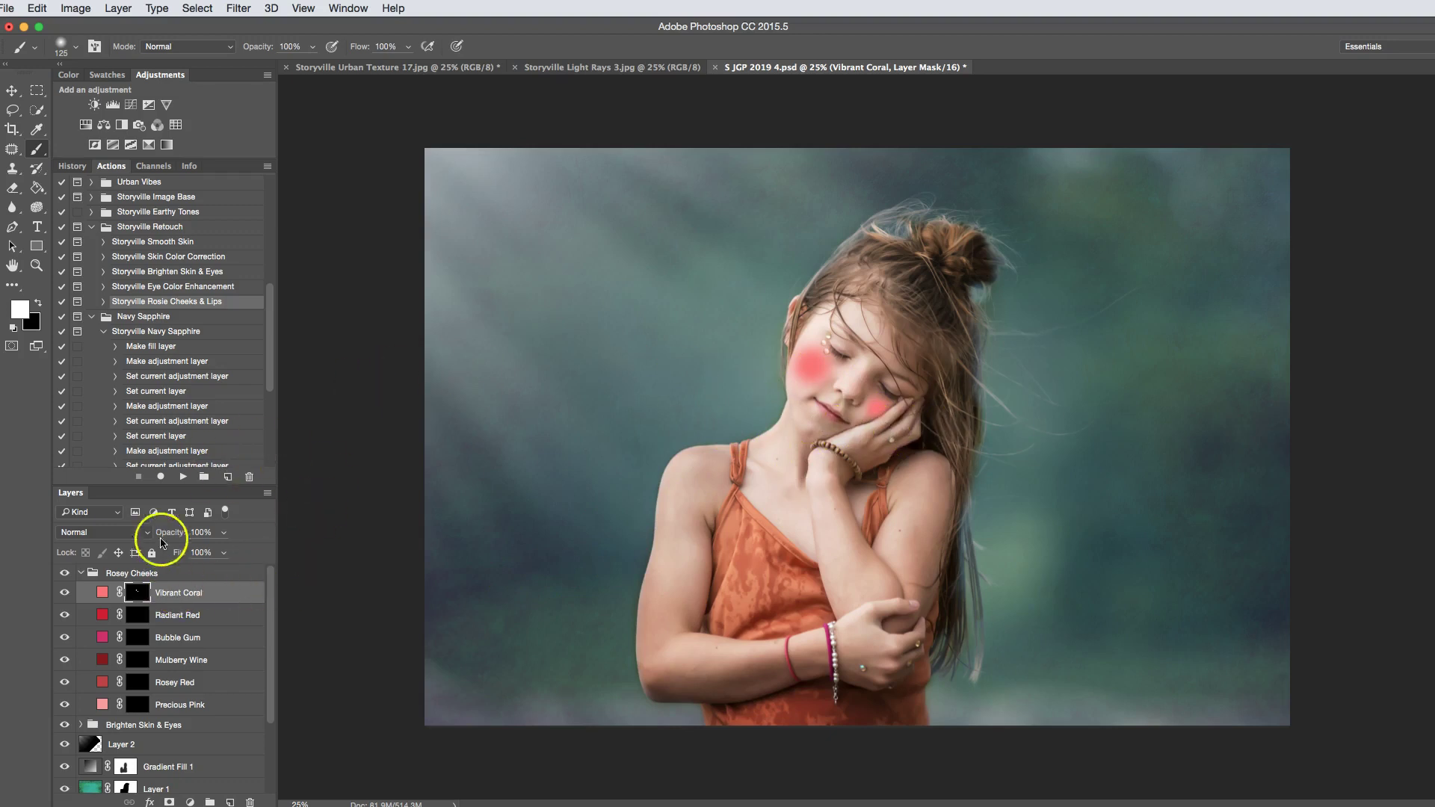
- Lower the Vibrant Coral layer's opacity to about 15%, compare the blush on and off, and collapse the Rosey Cheeks group
{"action": "left_click_drag", "start_coordinate": [172, 537], "coordinate": [98, 534]}
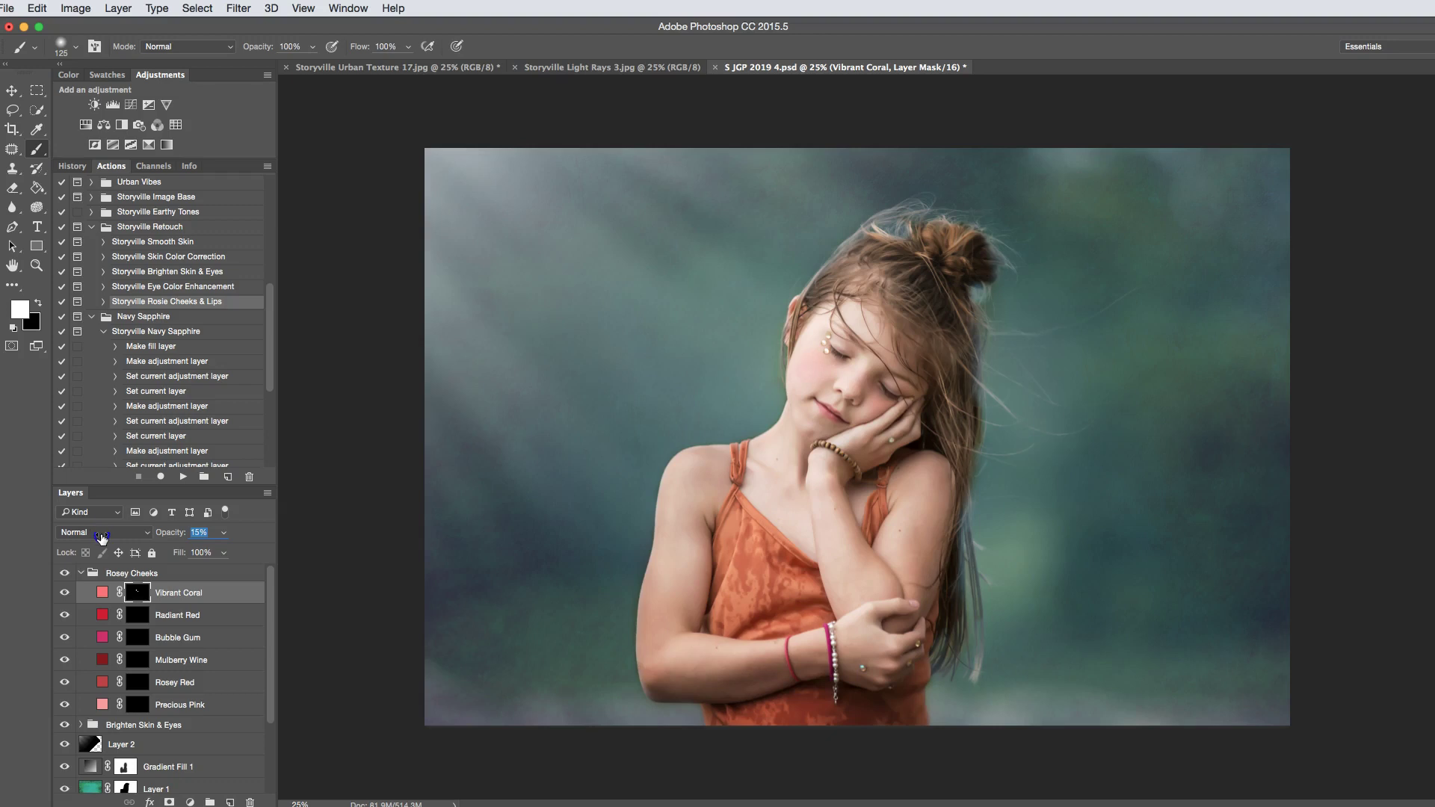
{"action": "left_click_drag", "start_coordinate": [103, 535], "coordinate": [104, 535]}
{"action": "left_click", "coordinate": [65, 571]}
{"action": "left_click", "coordinate": [65, 571]}
{"action": "left_click_drag", "start_coordinate": [180, 532], "coordinate": [176, 532]}
{"action": "left_click", "coordinate": [83, 573]}
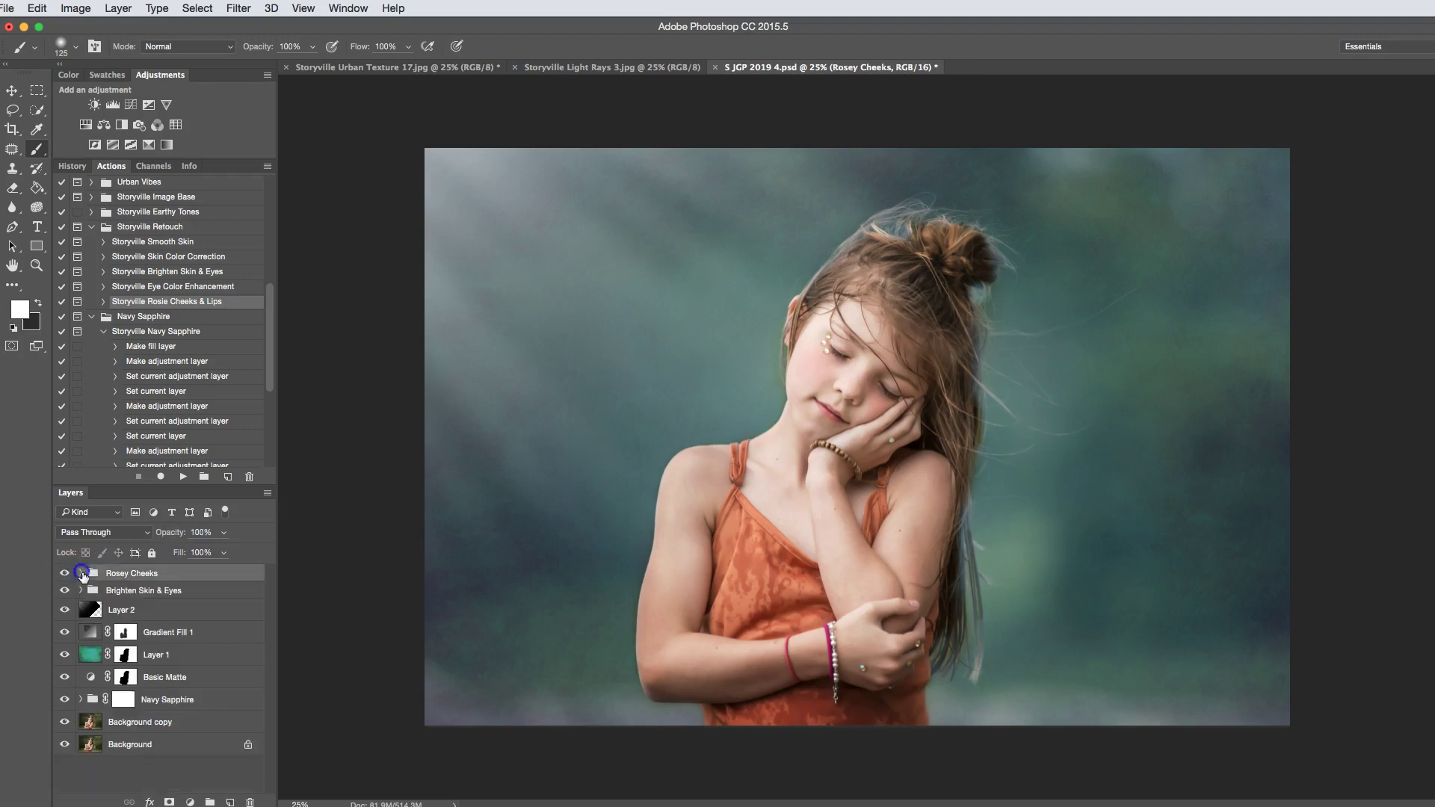
{"action": "left_click", "coordinate": [71, 571]}
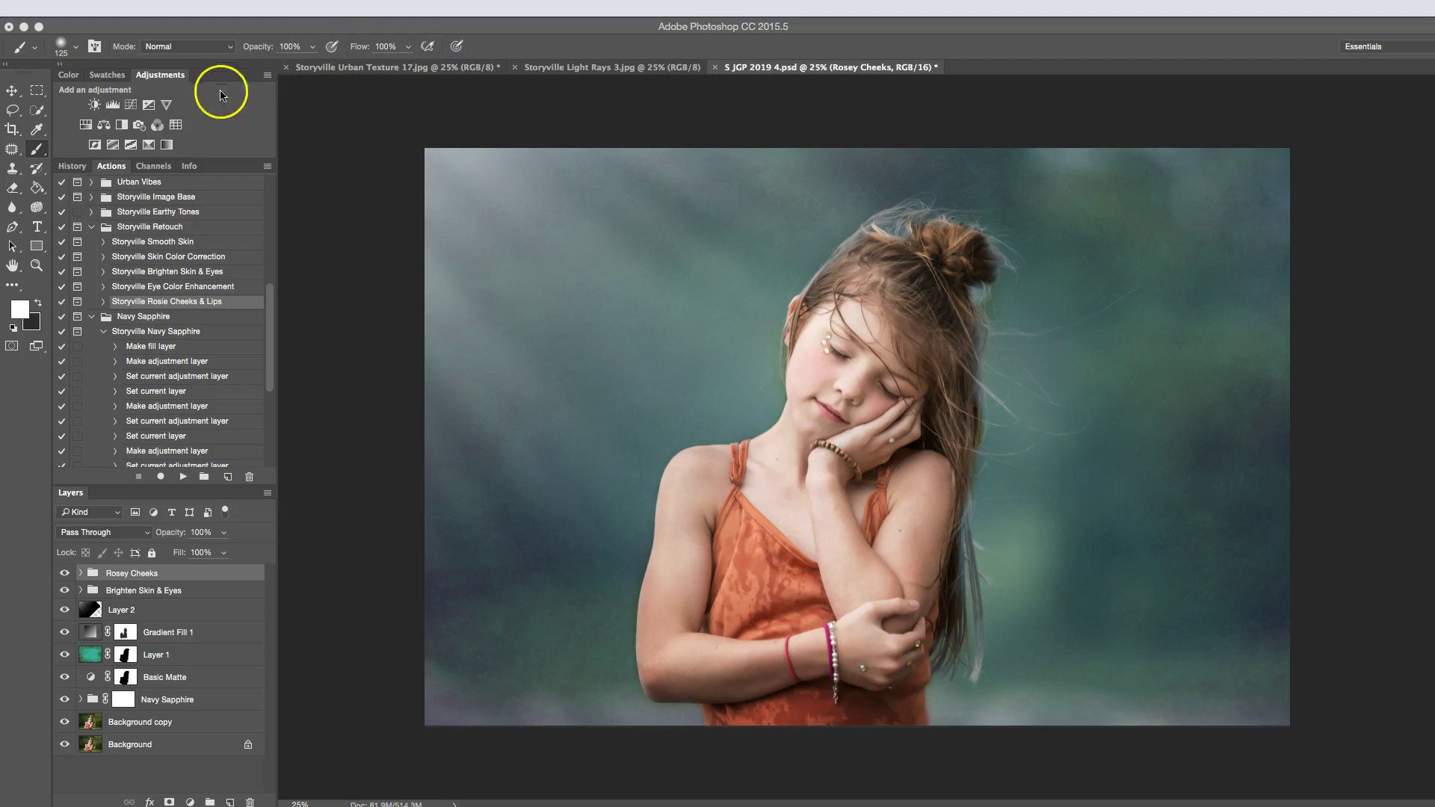
- Add a Hue/Saturation adjustment layer above Rosey Cheeks with Saturation +12 and compare its effect
{"action": "left_click", "coordinate": [87, 125]}
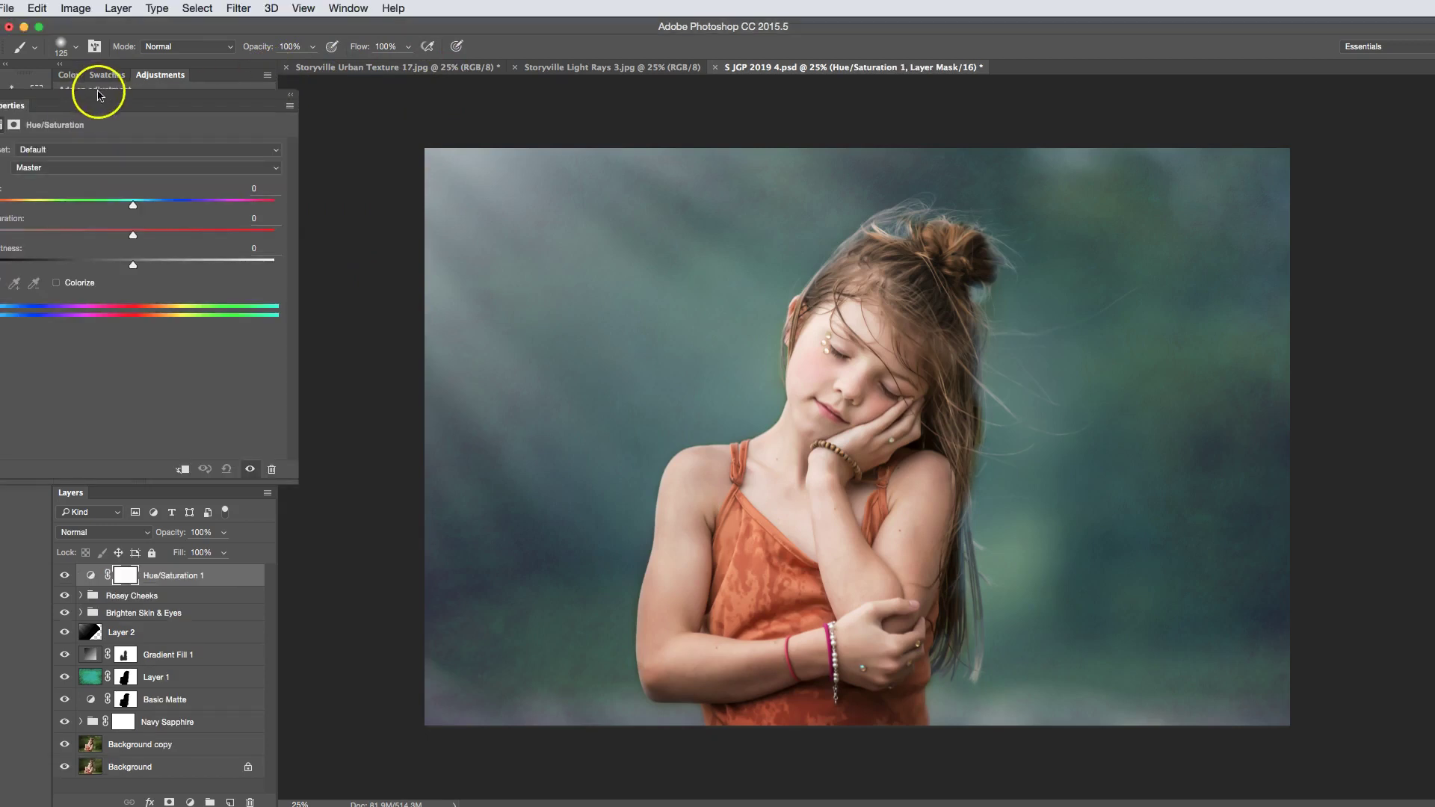
{"action": "left_click_drag", "start_coordinate": [100, 93], "coordinate": [151, 89]}
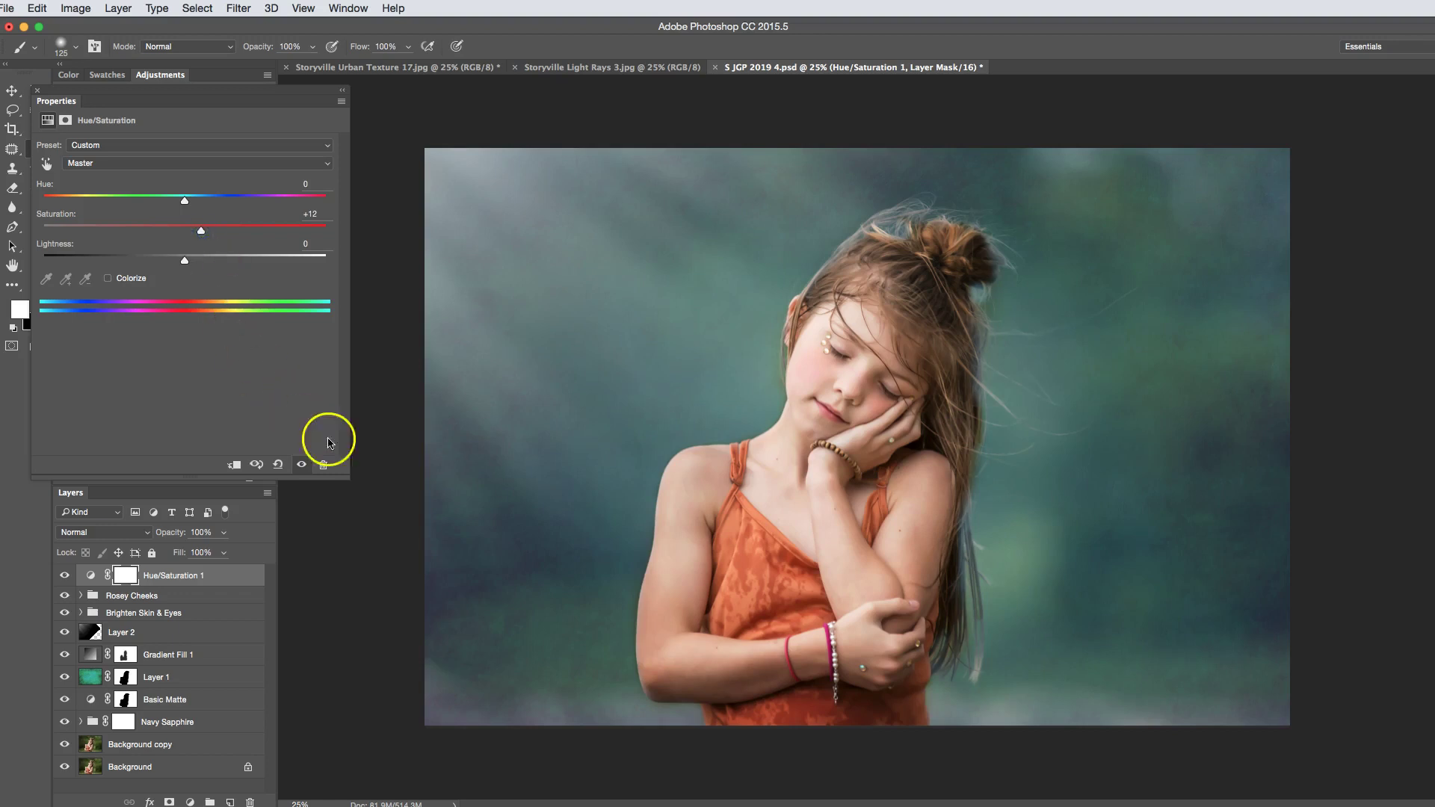
{"action": "left_click", "coordinate": [293, 464]}
{"action": "left_click", "coordinate": [305, 465]}
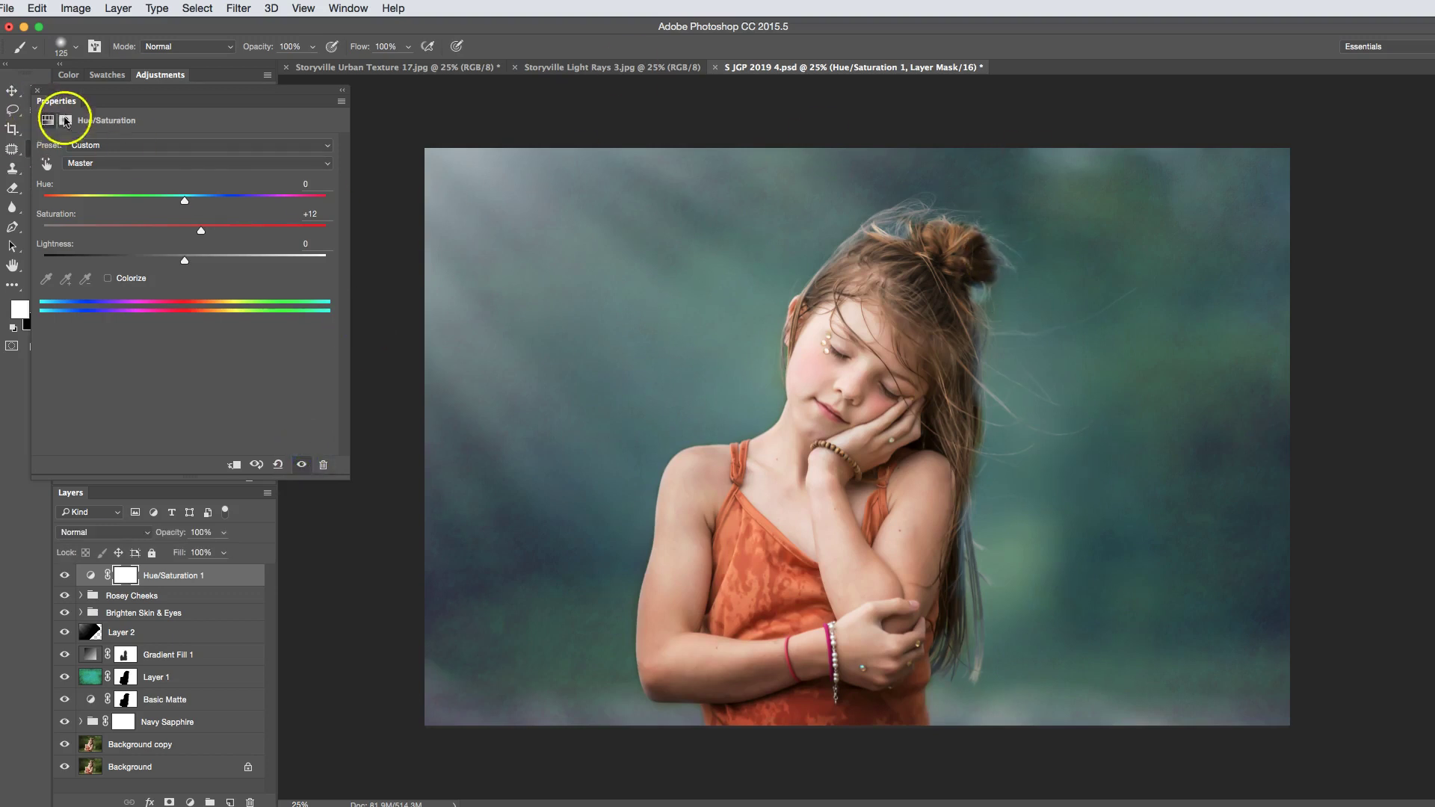
{"action": "left_click", "coordinate": [38, 97]}
- Switch the brush to black at size 250 and add a Curves adjustment layer that darkens the midtones from input 151 to output 135
{"action": "left_click", "coordinate": [146, 177]}
{"action": "key", "text": "x"}
{"action": "key", "text": "bracketright"}
{"action": "key", "text": "bracketright"}
{"action": "key", "text": "bracketright"}
{"action": "key", "text": "bracketright"}
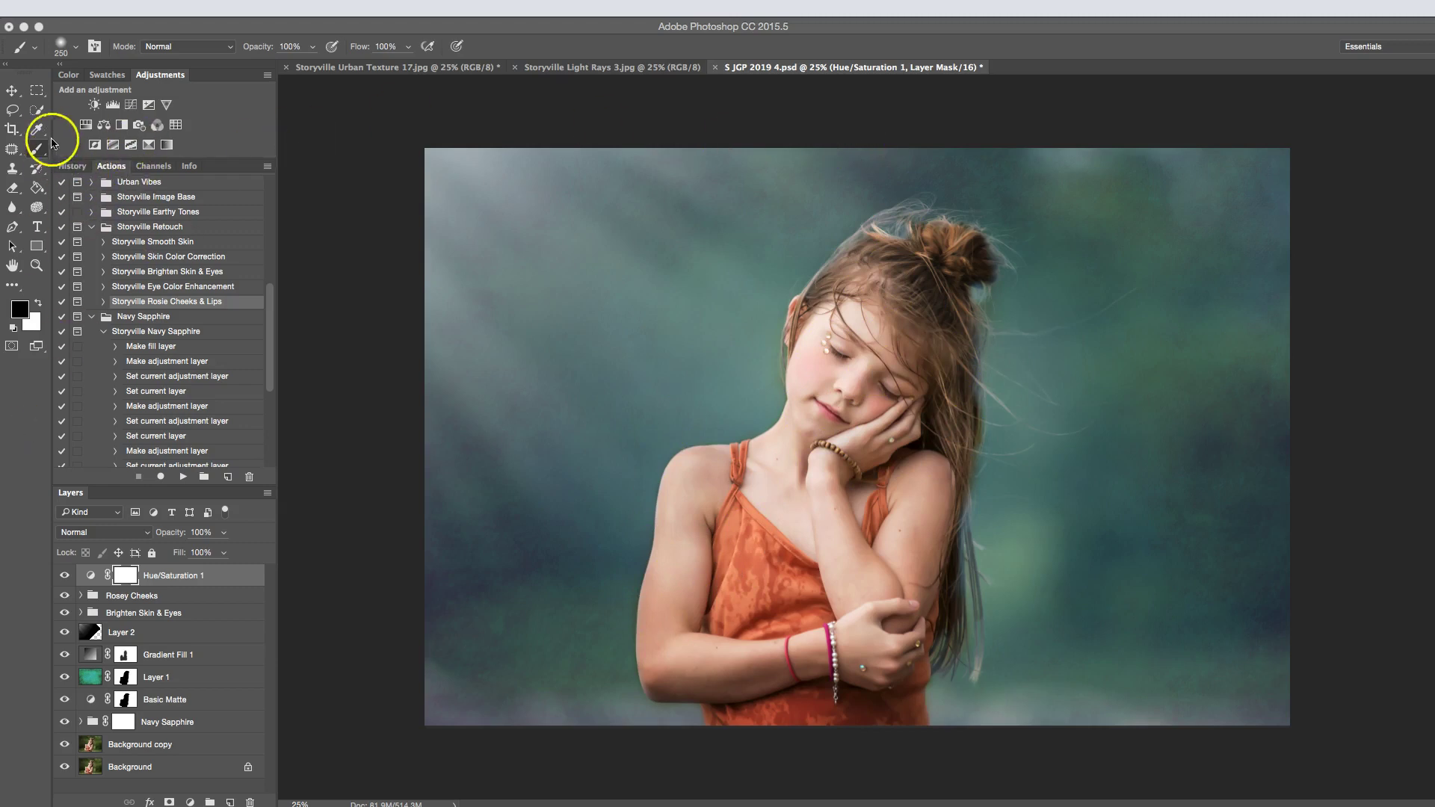
{"action": "left_click", "coordinate": [133, 109]}
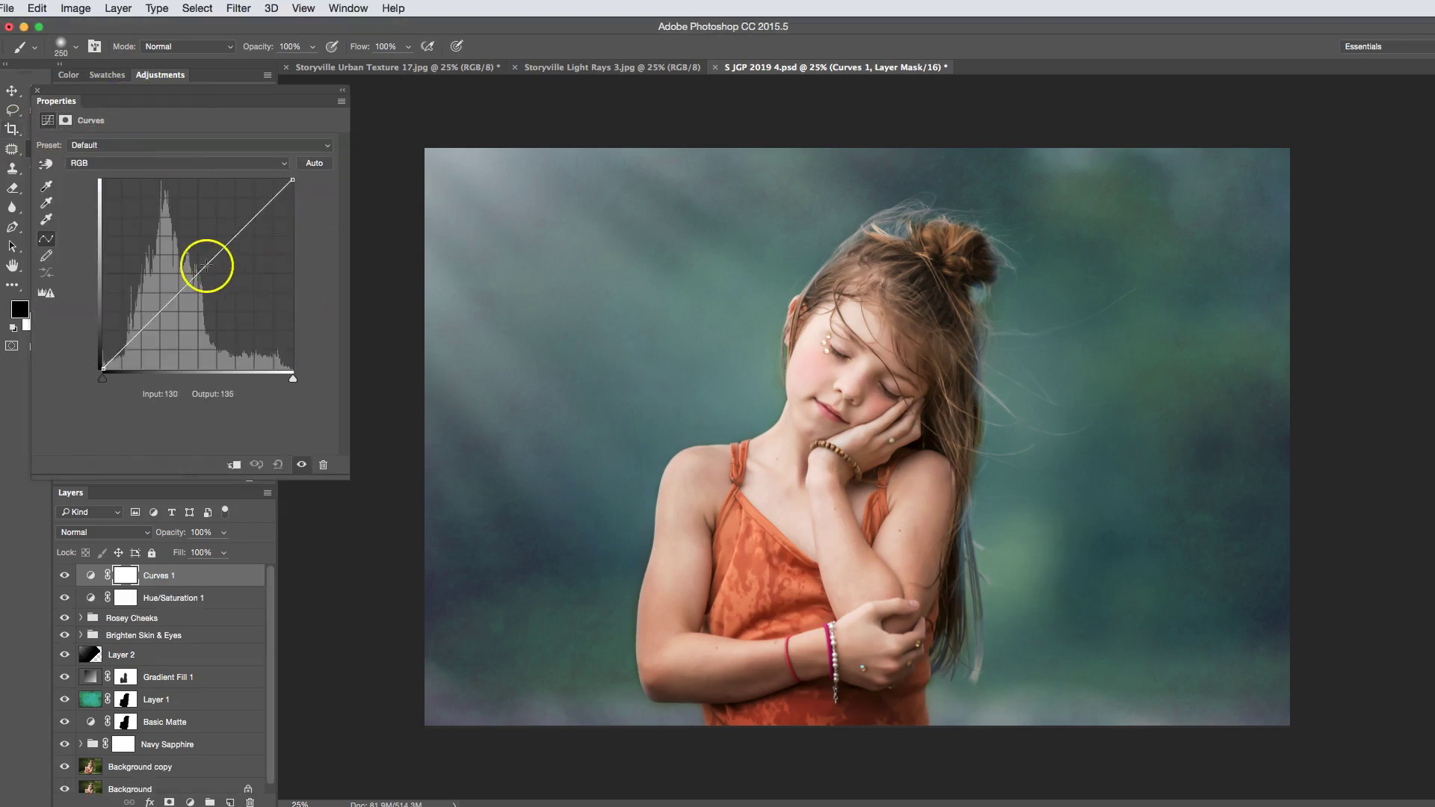
{"action": "left_click_drag", "start_coordinate": [206, 266], "coordinate": [215, 267]}
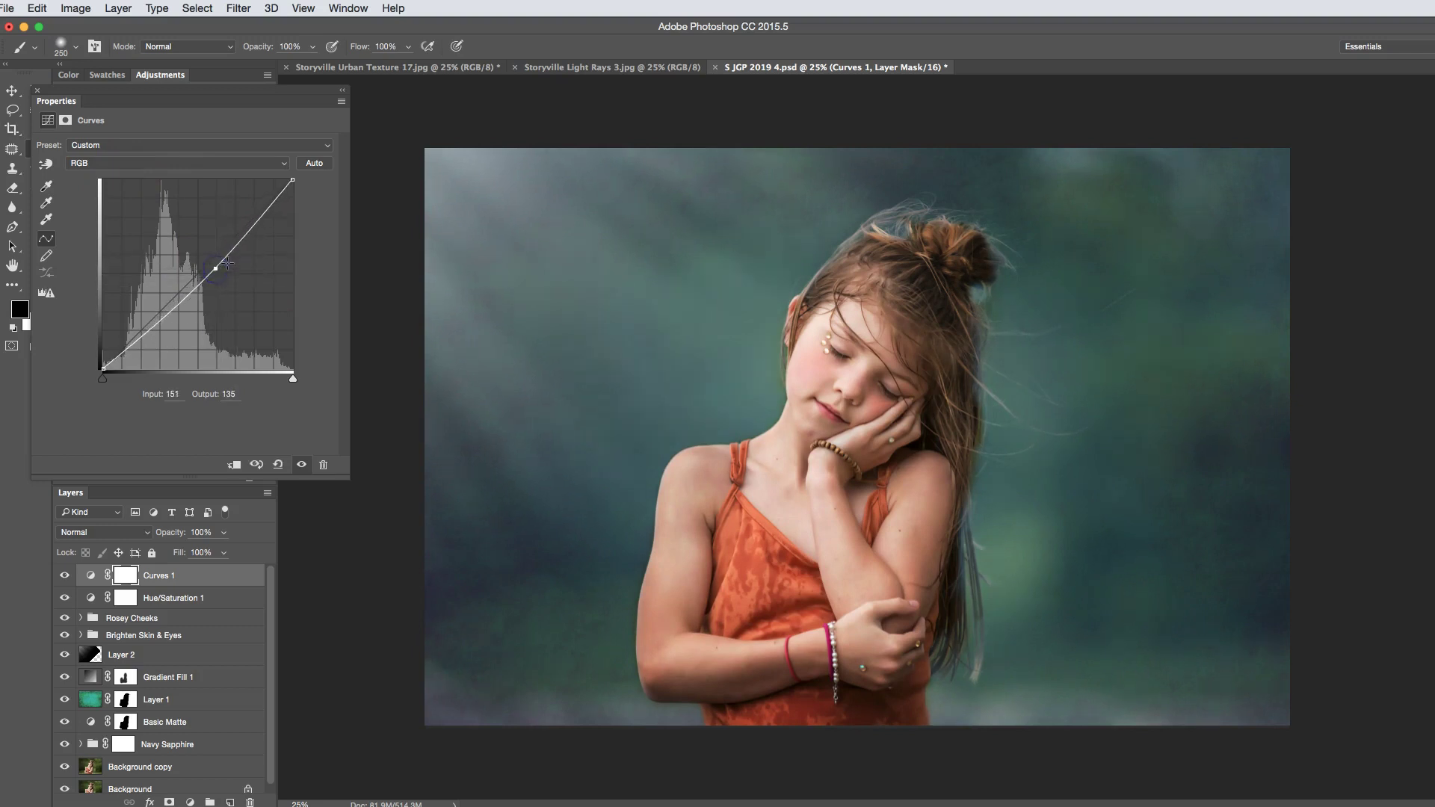
{"action": "left_click", "coordinate": [39, 92]}
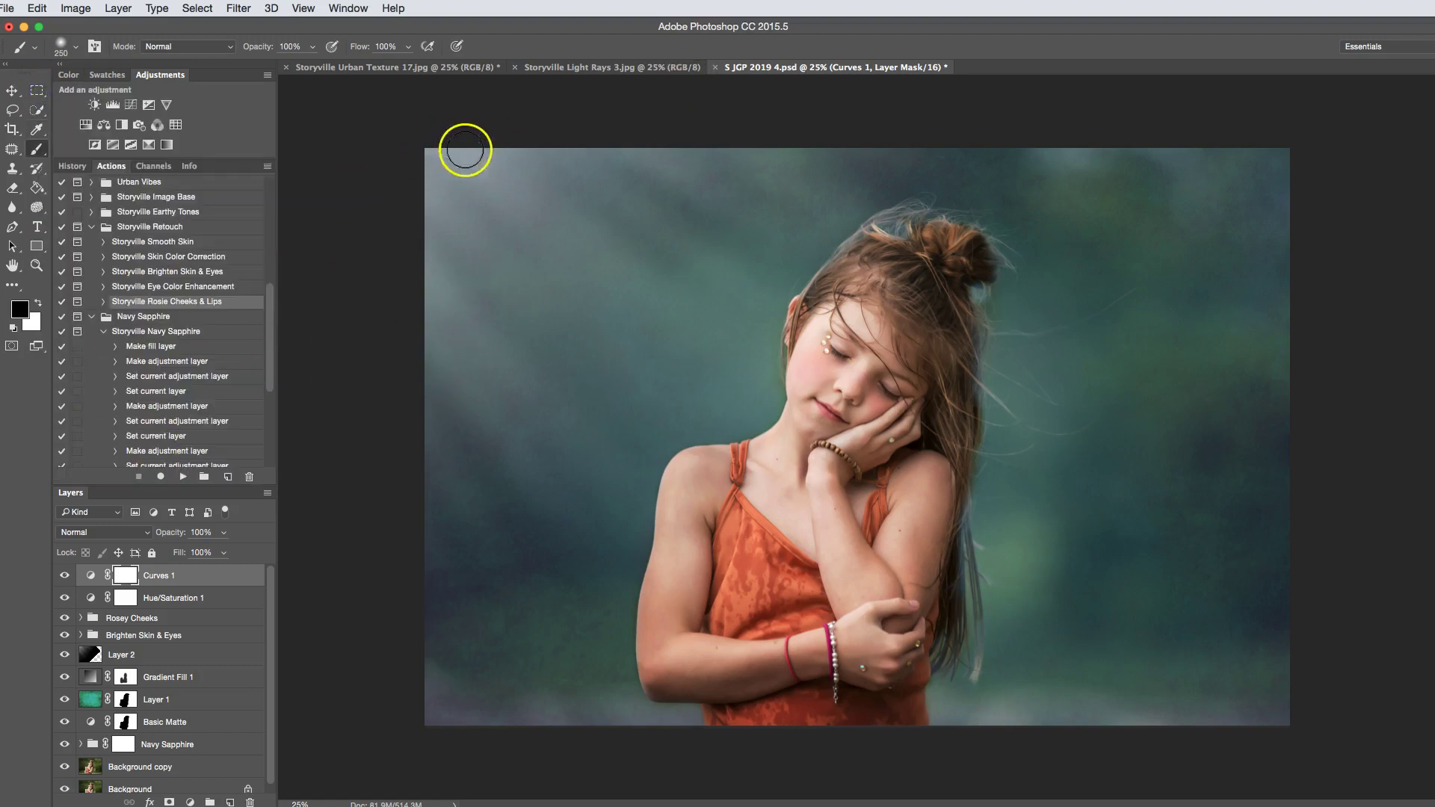
- Mask the Curves darkening off the light rays and towards the girl's face with a large black brush
{"action": "key", "text": "bracketright"}
{"action": "key", "text": "bracketright"}
{"action": "key", "text": "bracketright"}
{"action": "key", "text": "bracketright"}
{"action": "key", "text": "bracketright"}
{"action": "key", "text": "bracketright"}
{"action": "key", "text": "bracketright"}
{"action": "key", "text": "bracketright"}
{"action": "mouse_move", "coordinate": [448, 187]}
{"action": "left_mouse_down"}
{"action": "mouse_move", "coordinate": [438, 260]}
{"action": "mouse_move", "coordinate": [625, 183]}
{"action": "mouse_move", "coordinate": [544, 396]}
{"action": "mouse_move", "coordinate": [452, 473]}
{"action": "mouse_move", "coordinate": [629, 232]}
{"action": "mouse_move", "coordinate": [685, 299]}
{"action": "mouse_move", "coordinate": [863, 231]}
{"action": "mouse_move", "coordinate": [882, 349]}
{"action": "mouse_move", "coordinate": [799, 353]}
{"action": "mouse_move", "coordinate": [857, 364]}
{"action": "left_mouse_up"}
- Mask the Curves darkening off the girl's eyes, cheek and nose with a much smaller black brush
{"action": "key", "text": "bracketleft"}
{"action": "key", "text": "bracketleft"}
{"action": "key", "text": "bracketleft"}
{"action": "key", "text": "bracketleft"}
{"action": "key", "text": "bracketleft"}
{"action": "key", "text": "bracketleft"}
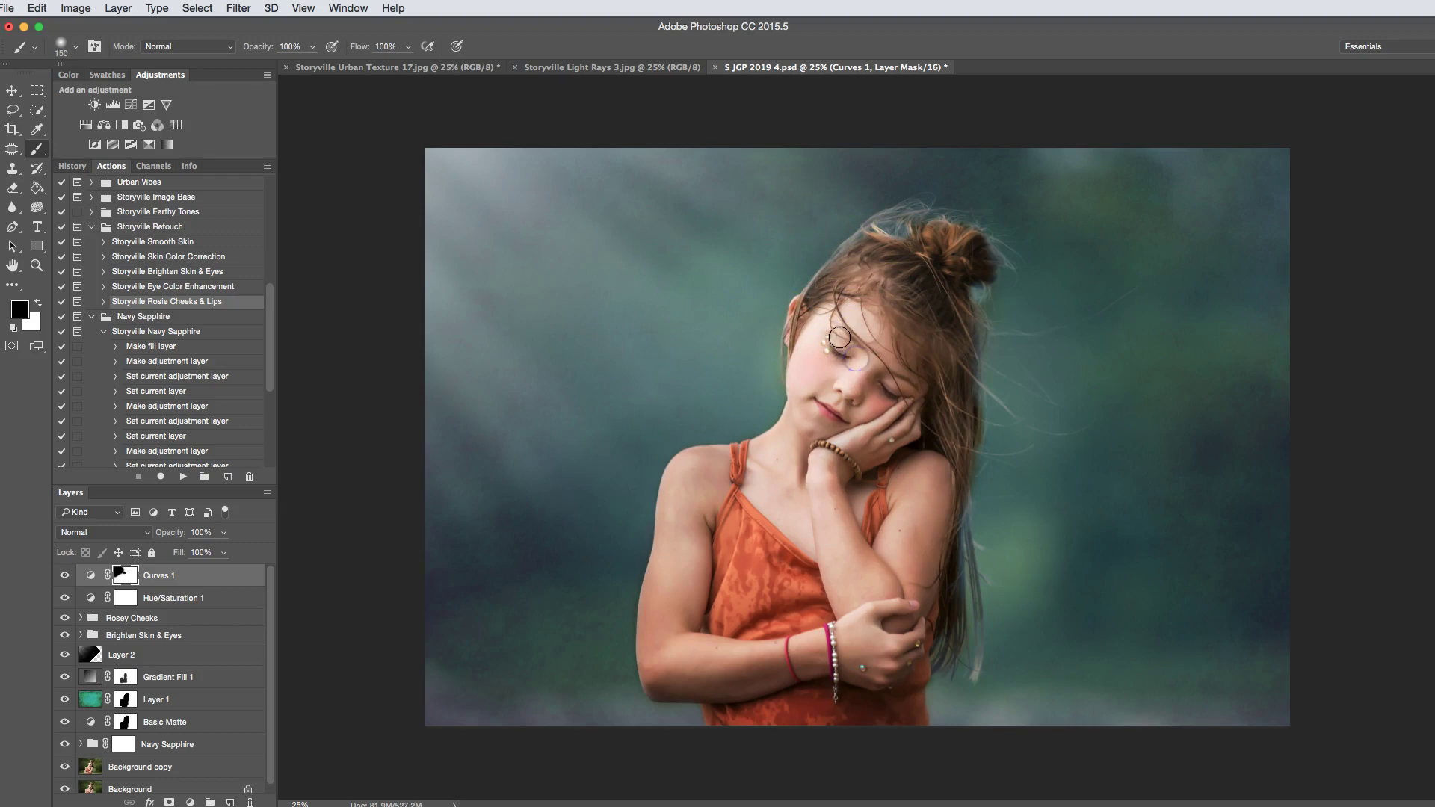
{"action": "key", "text": "bracketleft"}
{"action": "left_click", "coordinate": [890, 382]}
{"action": "left_click_drag", "start_coordinate": [906, 391], "coordinate": [869, 406]}
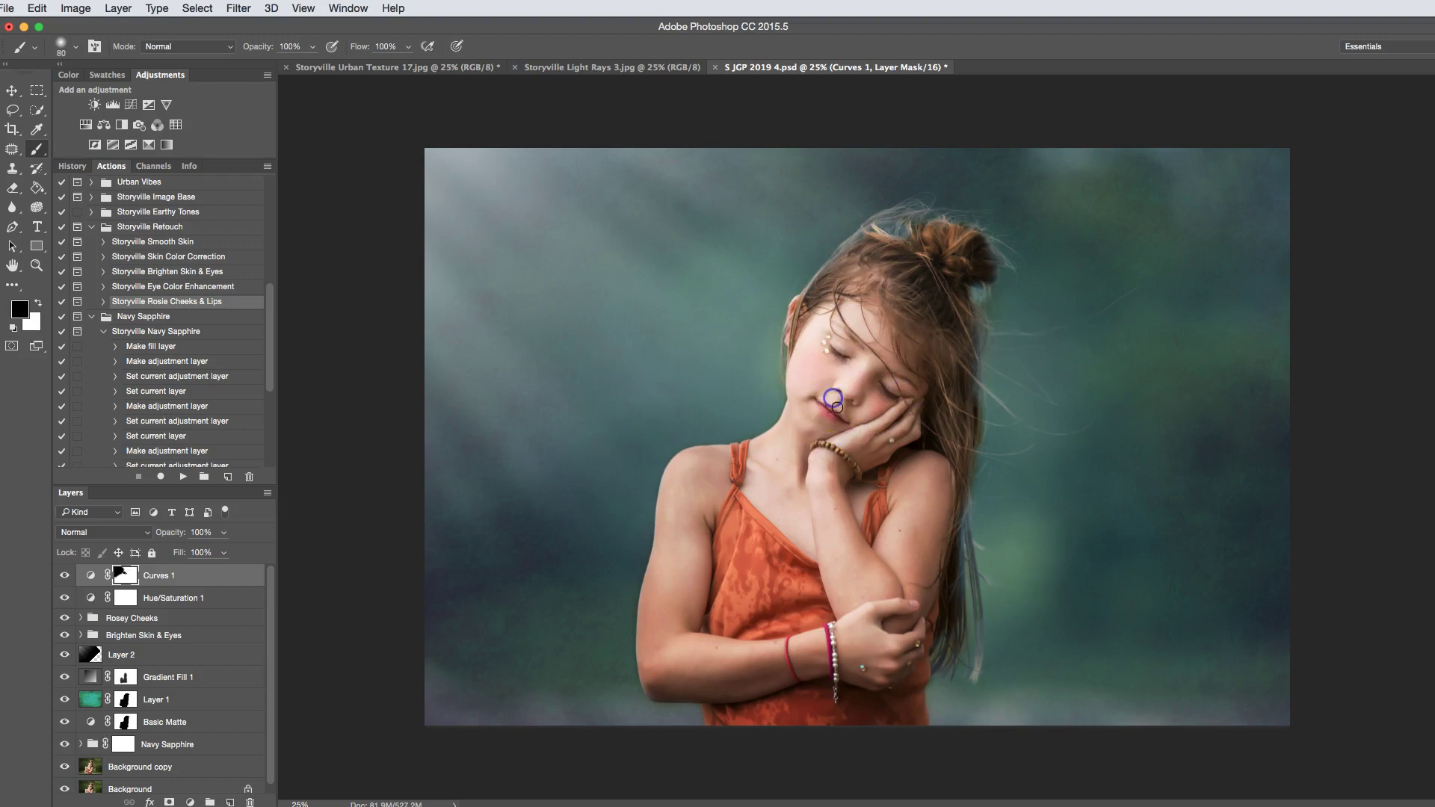
- Enlarge the black brush to 150 and mask the Curves darkening off the girl's chin, chest, shoulder and upper arms
{"action": "key", "text": "bracketright"}
{"action": "key", "text": "bracketright"}
{"action": "key", "text": "bracketright"}
{"action": "key", "text": "bracketright"}
{"action": "left_click", "coordinate": [807, 416]}
{"action": "mouse_move", "coordinate": [753, 495]}
{"action": "left_mouse_down"}
{"action": "mouse_move", "coordinate": [809, 485]}
{"action": "mouse_move", "coordinate": [834, 523]}
{"action": "left_mouse_up"}
{"action": "key", "text": "bracketright"}
{"action": "key", "text": "bracketright"}
{"action": "left_click", "coordinate": [932, 509]}
{"action": "left_click", "coordinate": [675, 532]}
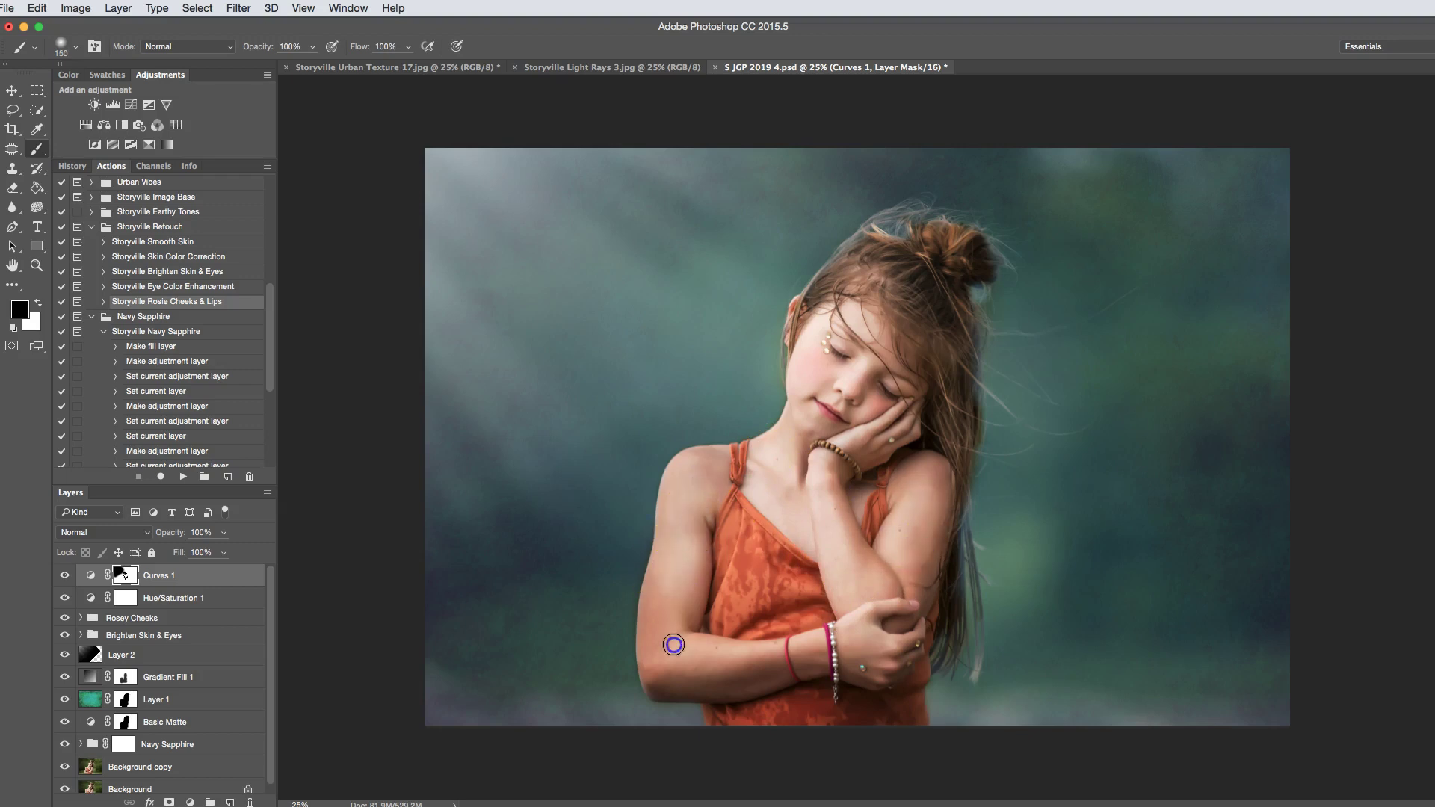
- Continue painting black on the Curves mask over the girl's forearms, hands, hair, neck and remaining facial skin
{"action": "key", "text": "bracketleft"}
{"action": "key", "text": "bracketleft"}
{"action": "key", "text": "bracketleft"}
{"action": "mouse_move", "coordinate": [766, 615]}
{"action": "left_mouse_down"}
{"action": "mouse_move", "coordinate": [791, 634]}
{"action": "mouse_move", "coordinate": [727, 553]}
{"action": "mouse_move", "coordinate": [728, 589]}
{"action": "mouse_move", "coordinate": [710, 471]}
{"action": "left_mouse_up"}
{"action": "key", "text": "bracketright"}
{"action": "key", "text": "bracketright"}
{"action": "key", "text": "bracketright"}
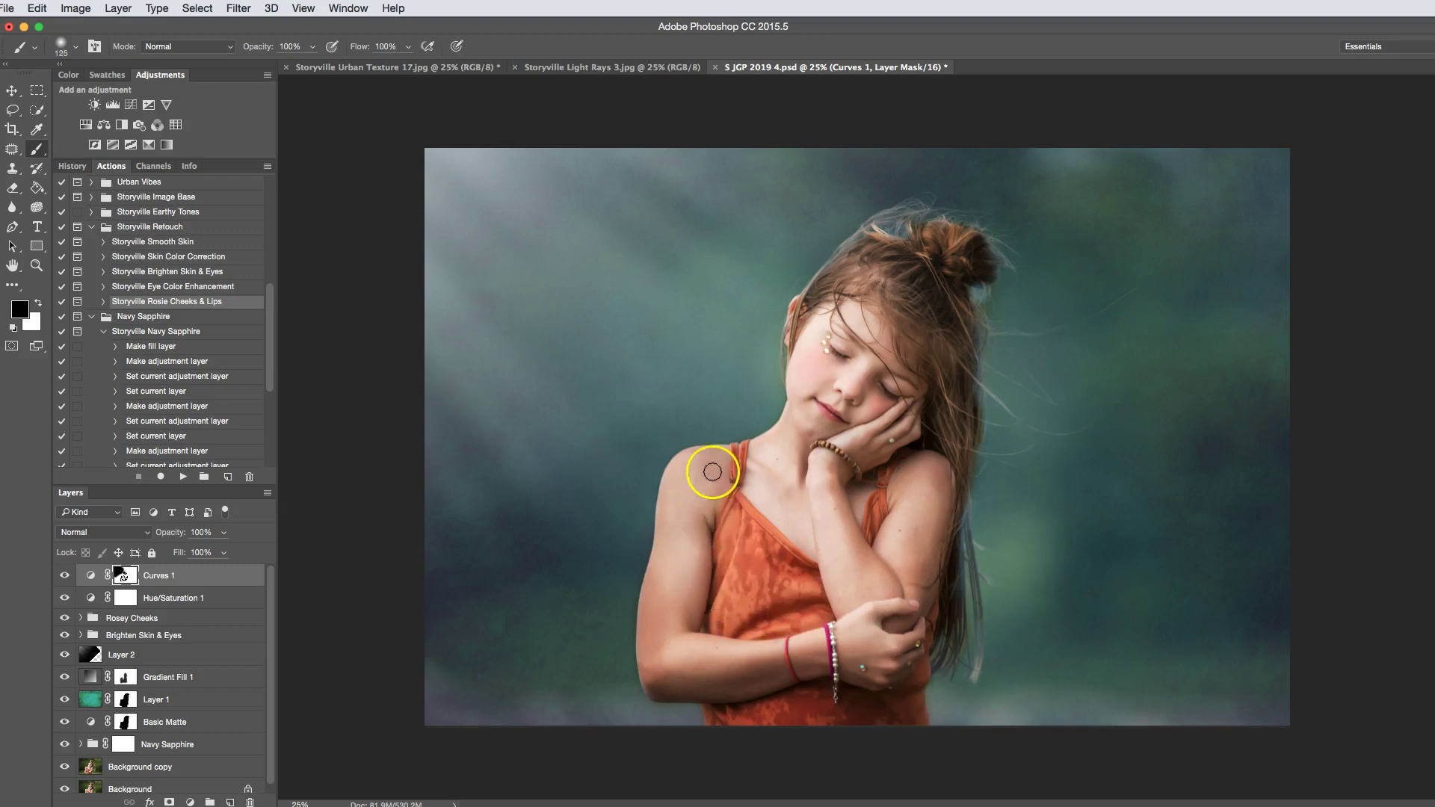
{"action": "mouse_move", "coordinate": [675, 619]}
{"action": "left_mouse_down"}
{"action": "mouse_move", "coordinate": [663, 618]}
{"action": "mouse_move", "coordinate": [670, 663]}
{"action": "mouse_move", "coordinate": [756, 666]}
{"action": "mouse_move", "coordinate": [872, 634]}
{"action": "left_mouse_up"}
{"action": "left_click", "coordinate": [910, 552]}
{"action": "left_click_drag", "start_coordinate": [910, 275], "coordinate": [936, 250]}
{"action": "mouse_move", "coordinate": [906, 454]}
{"action": "left_mouse_down"}
{"action": "mouse_move", "coordinate": [846, 360]}
{"action": "mouse_move", "coordinate": [792, 421]}
{"action": "left_mouse_up"}
{"action": "mouse_move", "coordinate": [811, 364]}
{"action": "left_mouse_down"}
{"action": "mouse_move", "coordinate": [817, 321]}
{"action": "mouse_move", "coordinate": [912, 350]}
{"action": "left_mouse_up"}
{"action": "mouse_move", "coordinate": [948, 450]}
{"action": "left_mouse_down"}
{"action": "mouse_move", "coordinate": [866, 408]}
{"action": "mouse_move", "coordinate": [837, 328]}
{"action": "mouse_move", "coordinate": [810, 387]}
{"action": "mouse_move", "coordinate": [784, 535]}
{"action": "mouse_move", "coordinate": [756, 514]}
{"action": "left_mouse_up"}
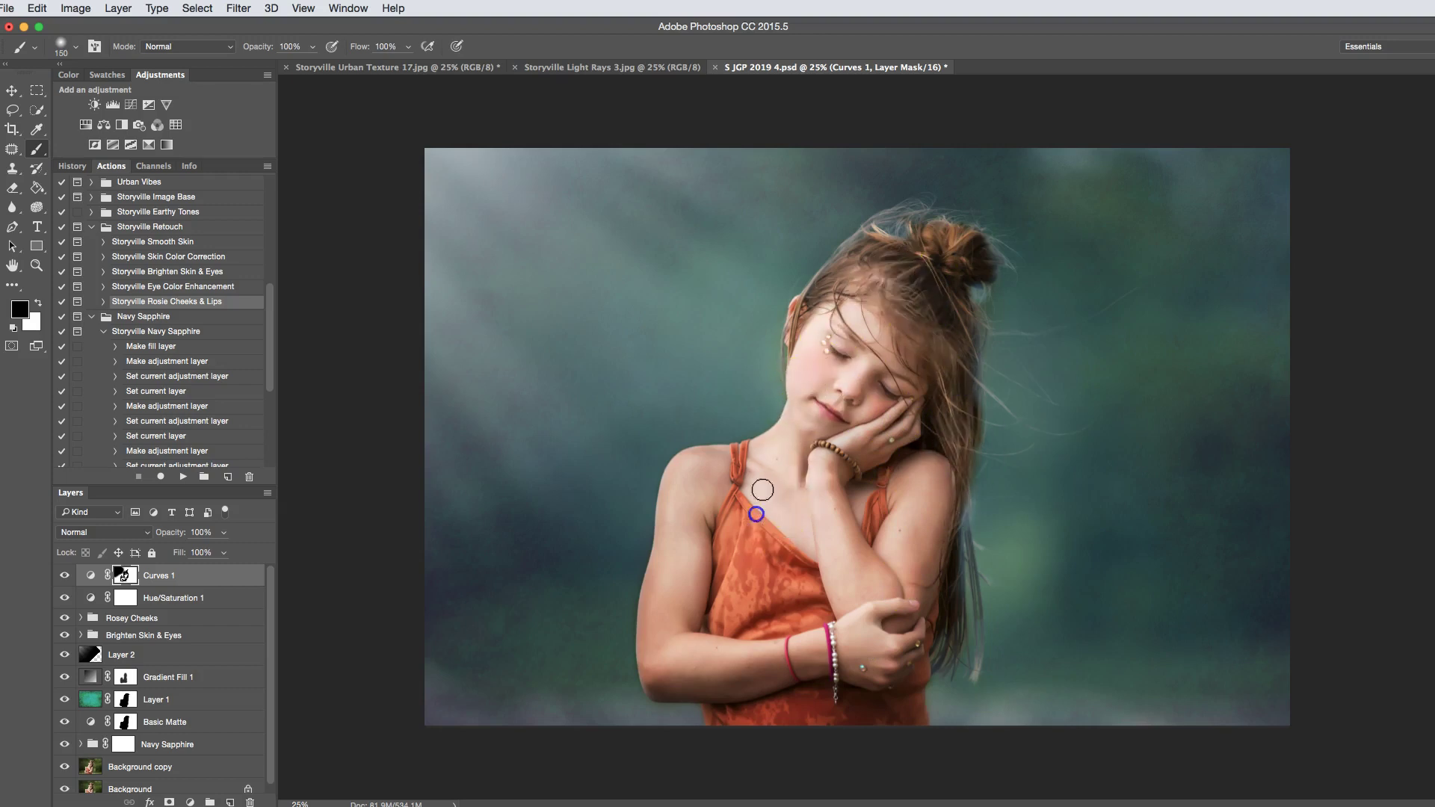
- Compare the image with and without the masked Curves 1 layer
{"action": "left_click", "coordinate": [65, 575]}
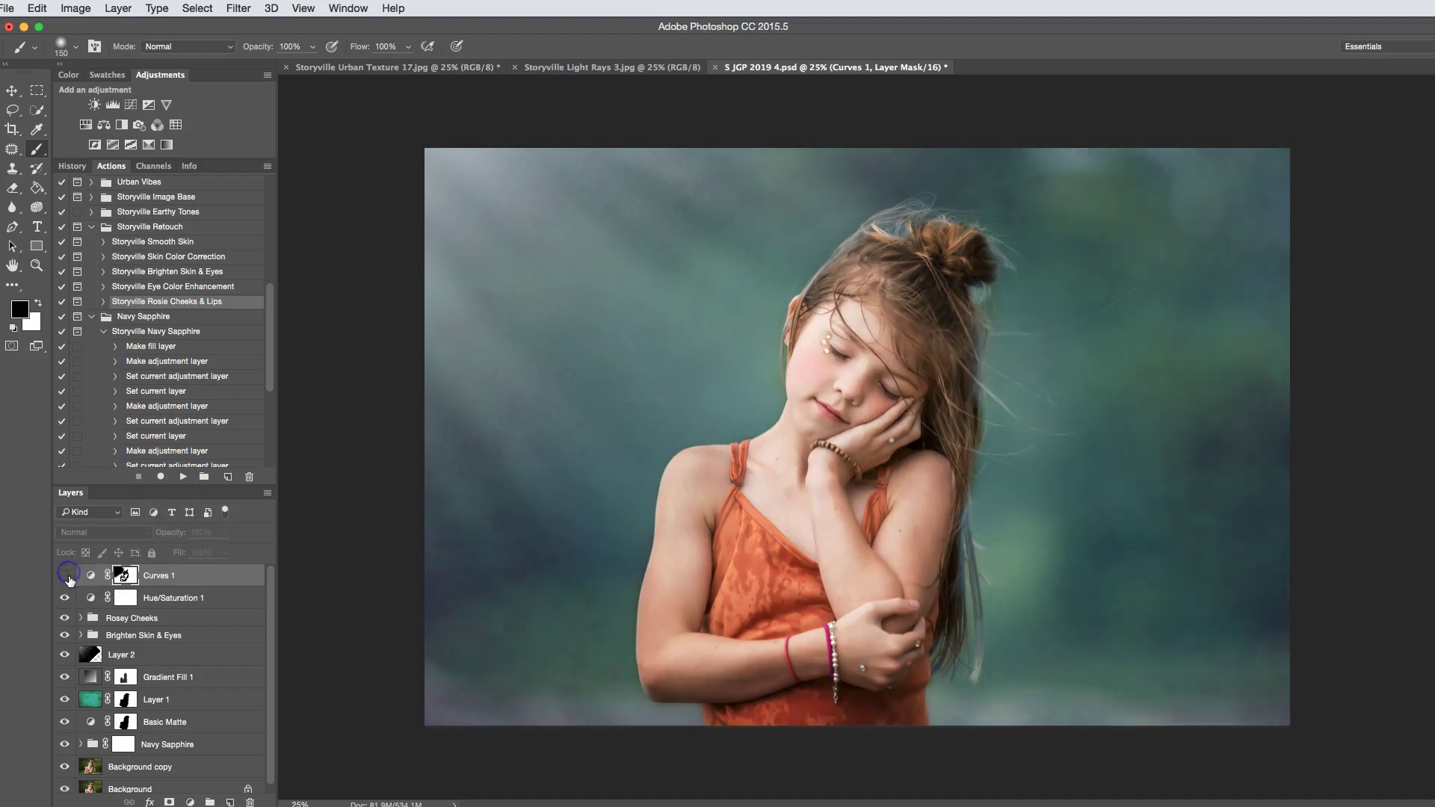
{"action": "left_click", "coordinate": [65, 575]}
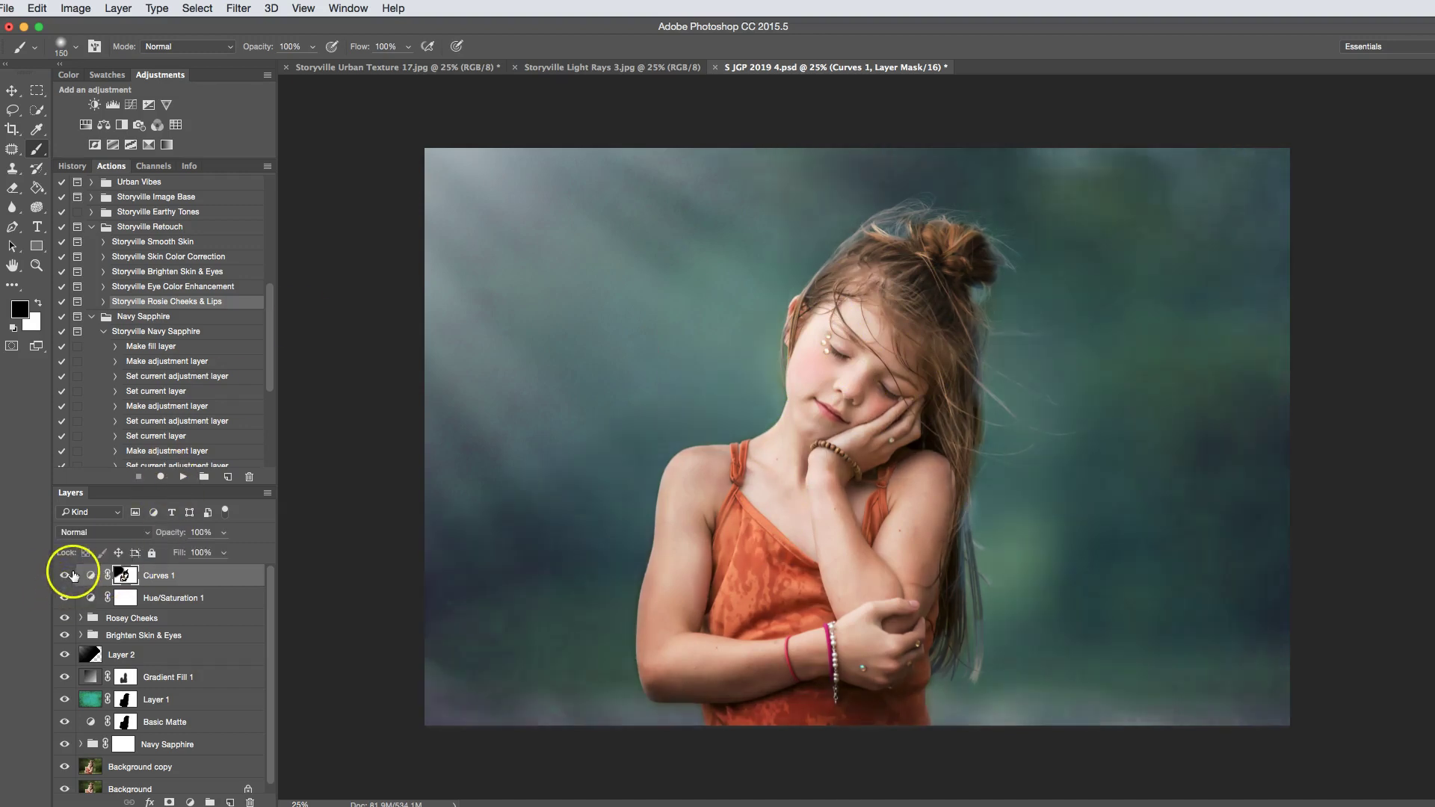
{"action": "left_click", "coordinate": [66, 576]}
{"action": "left_click", "coordinate": [64, 576]}
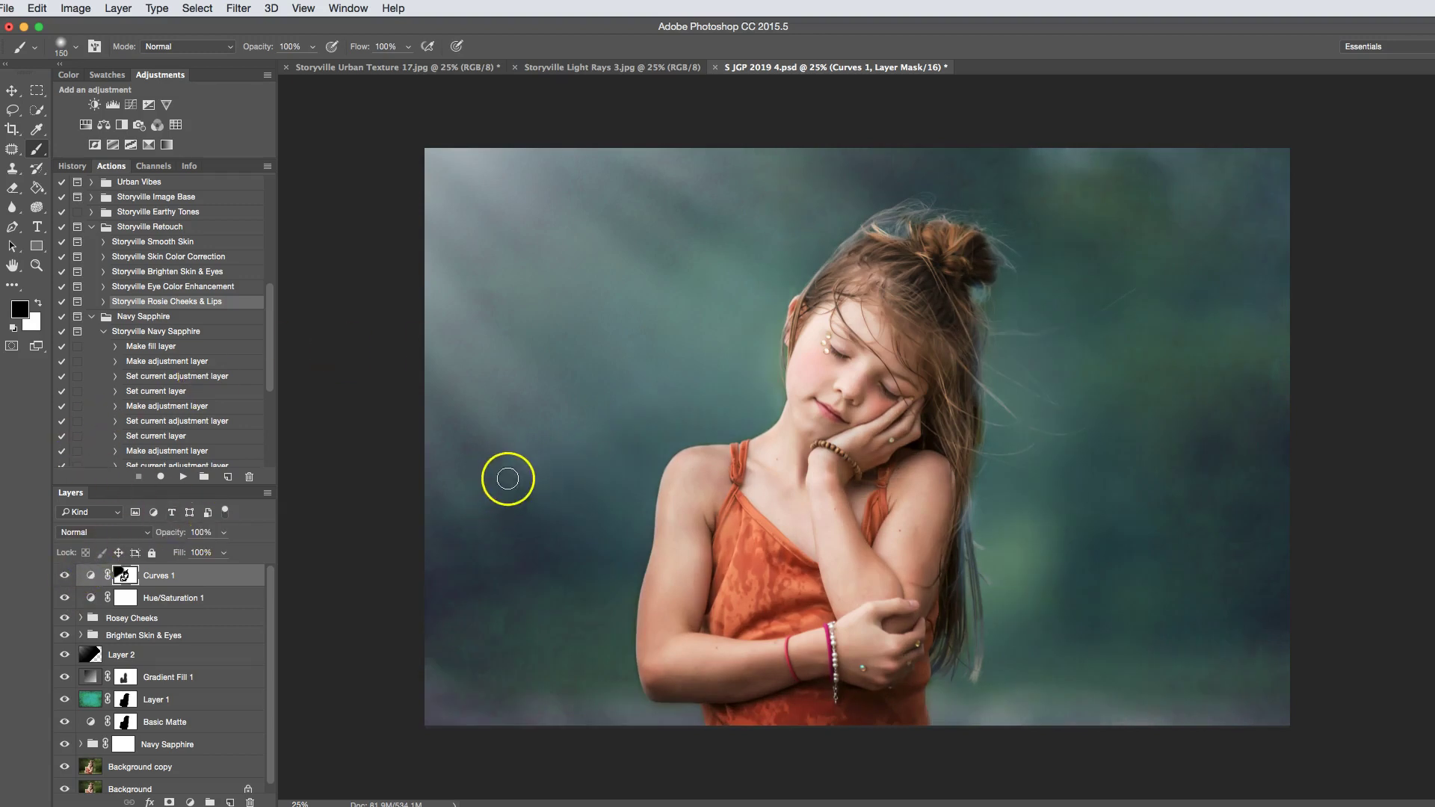
- Mask the Curves darkening off the backdrop beside the girl's shoulder with a black brush at size 500, and check the layer's effect
{"action": "key", "text": "bracketright"}
{"action": "key", "text": "bracketright"}
{"action": "key", "text": "bracketright"}
{"action": "key", "text": "bracketright"}
{"action": "key", "text": "bracketright"}
{"action": "key", "text": "bracketright"}
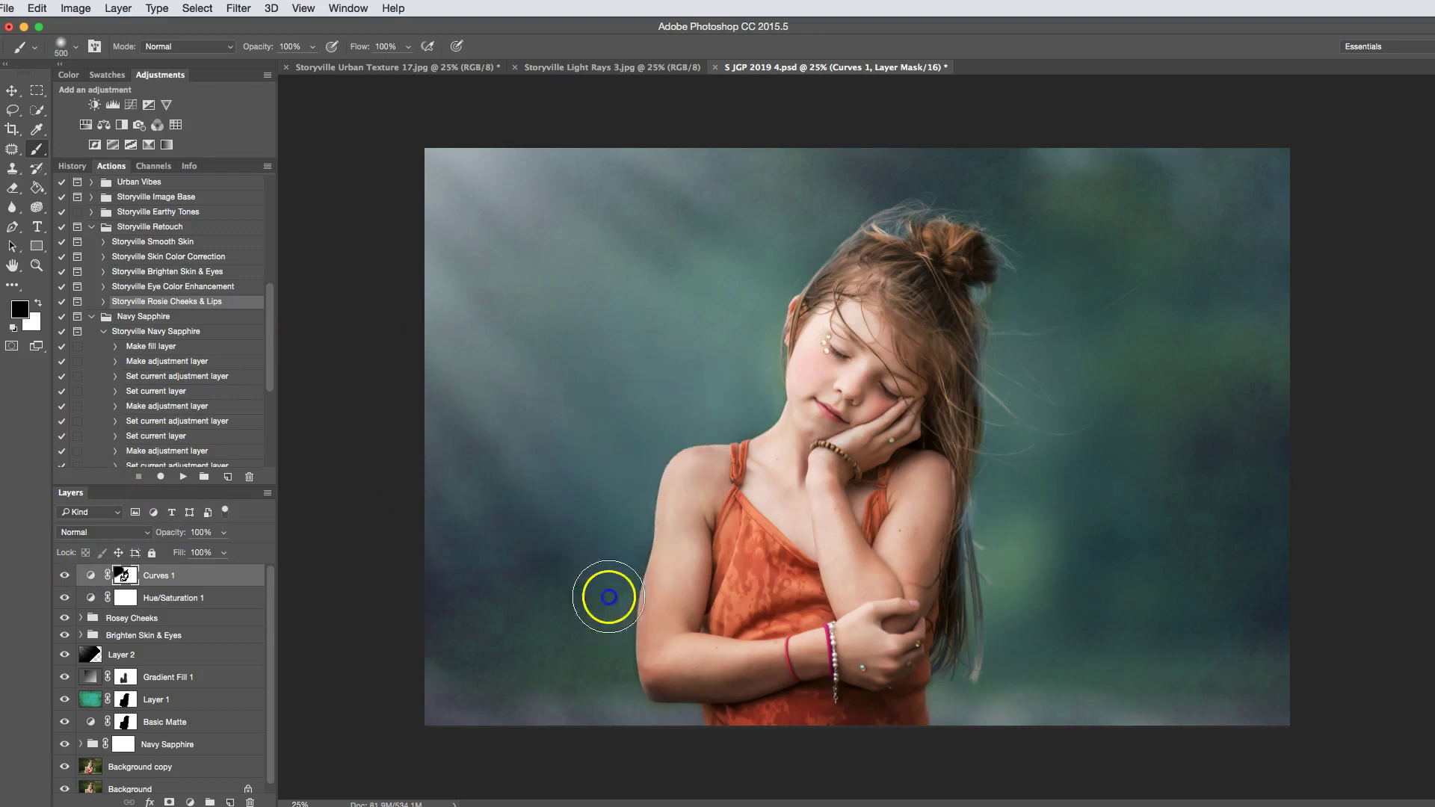
{"action": "mouse_move", "coordinate": [678, 407]}
{"action": "left_mouse_down"}
{"action": "mouse_move", "coordinate": [888, 157]}
{"action": "mouse_move", "coordinate": [725, 508]}
{"action": "left_mouse_up"}
{"action": "left_click", "coordinate": [554, 486]}
{"action": "left_click", "coordinate": [65, 576]}
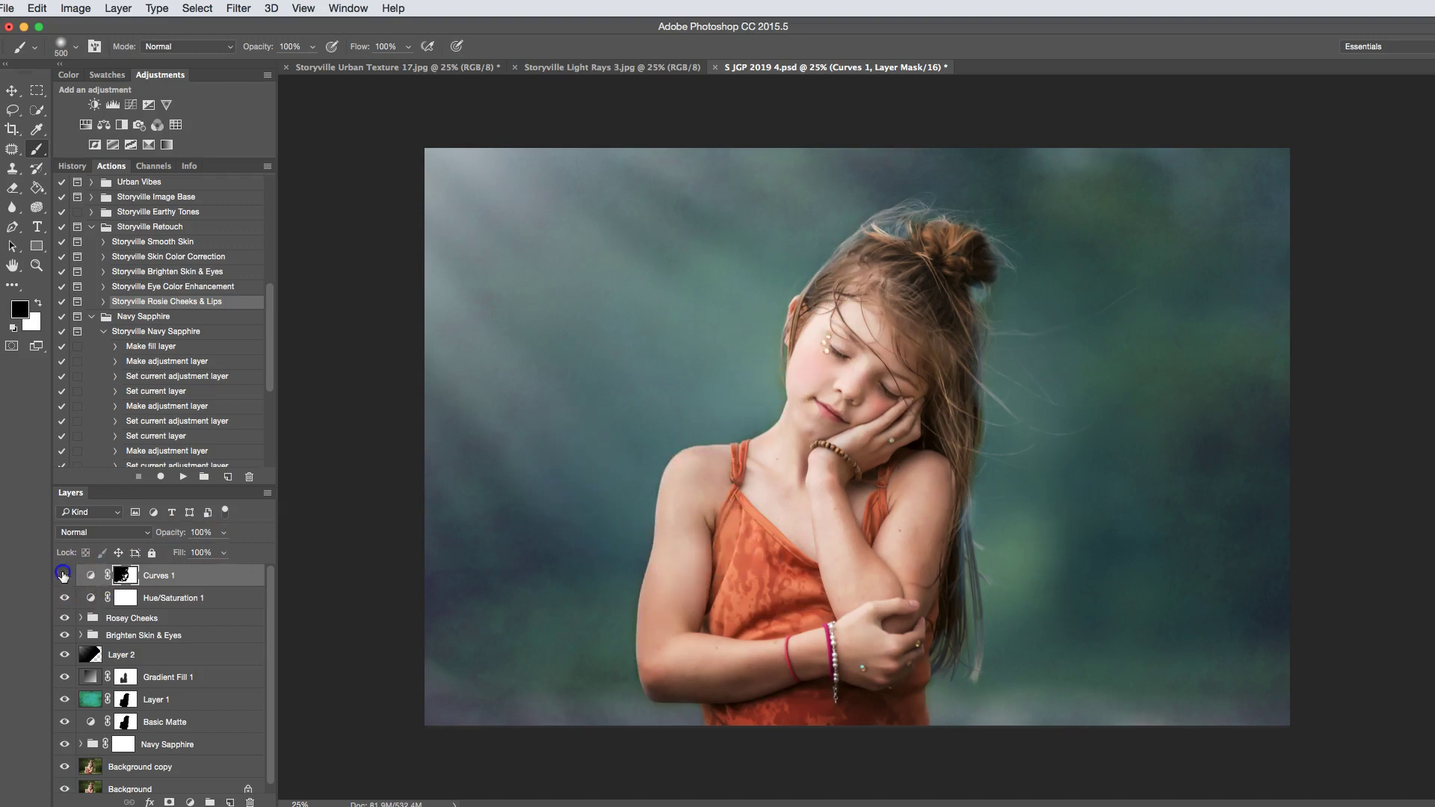
- Group all layers from Curves 1 down to Background copy, leaving only the Background layer outside the group
{"action": "left_click", "coordinate": [65, 576]}
{"action": "left_click", "coordinate": [99, 578]}
{"action": "left_click_drag", "start_coordinate": [271, 627], "coordinate": [271, 633]}
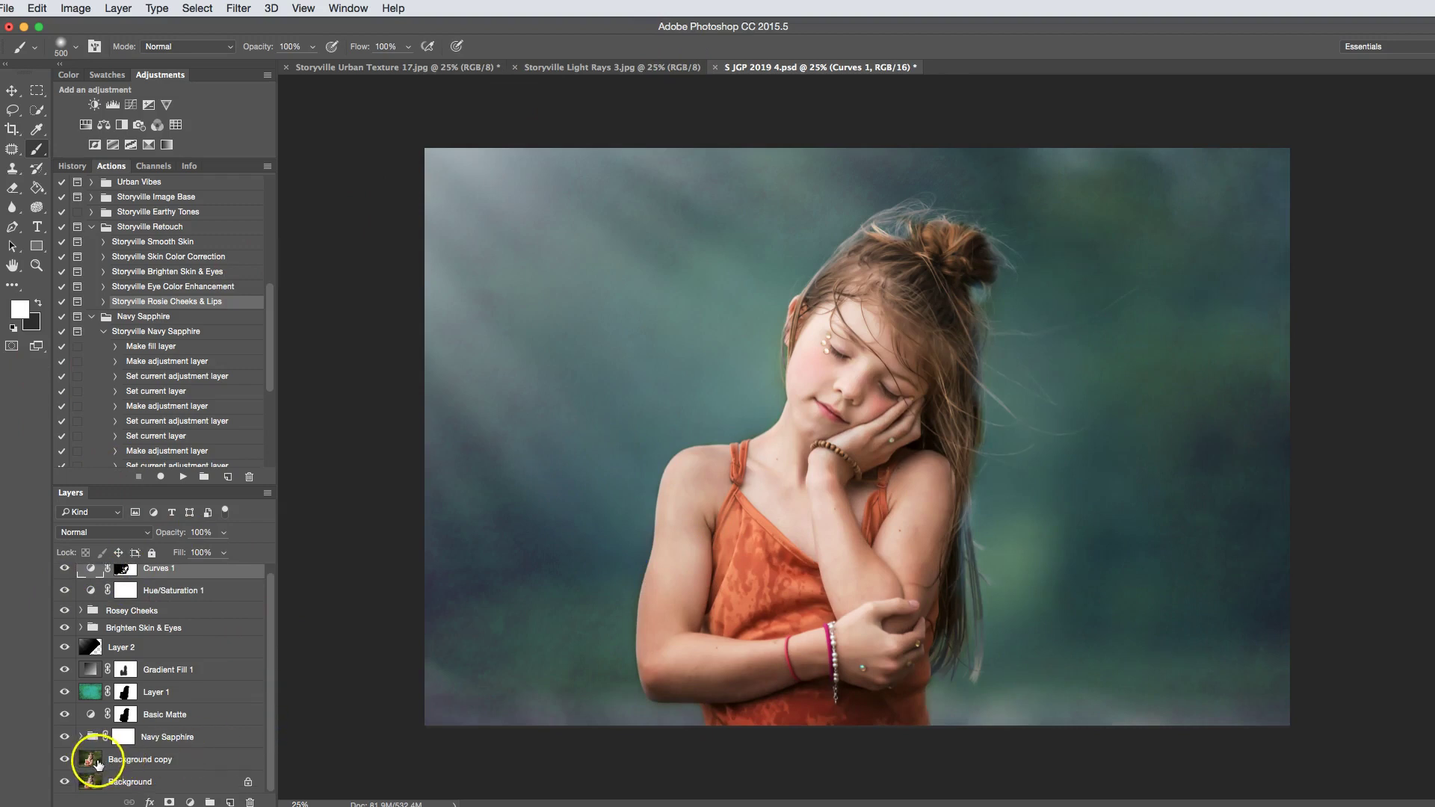
{"action": "left_click", "coordinate": [98, 761], "text": "shift"}
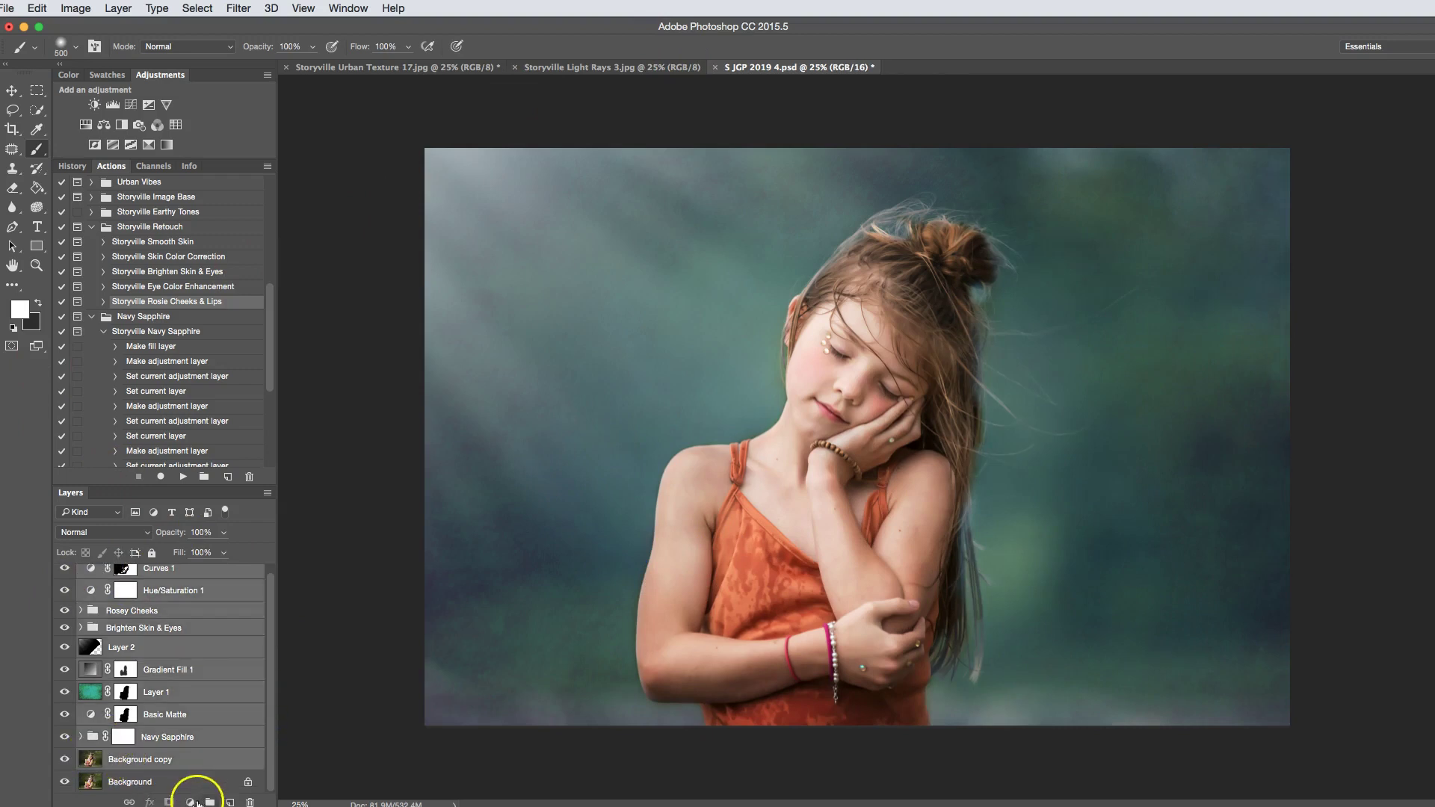
{"action": "left_click", "coordinate": [210, 802]}
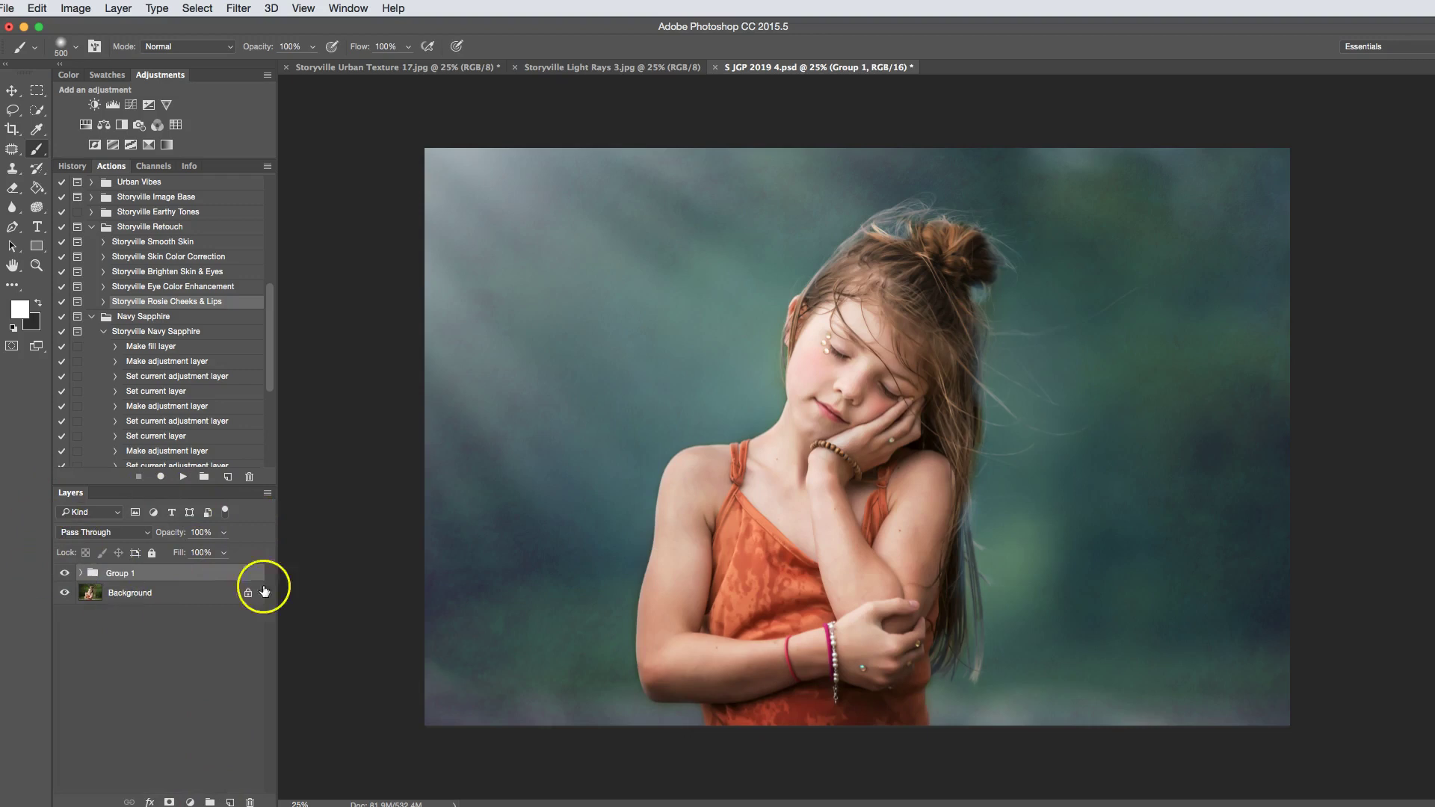
- Compare the finished edit with the original photo by hiding and showing the layer group, leaving it visible and deselected
{"action": "left_click", "coordinate": [65, 574]}
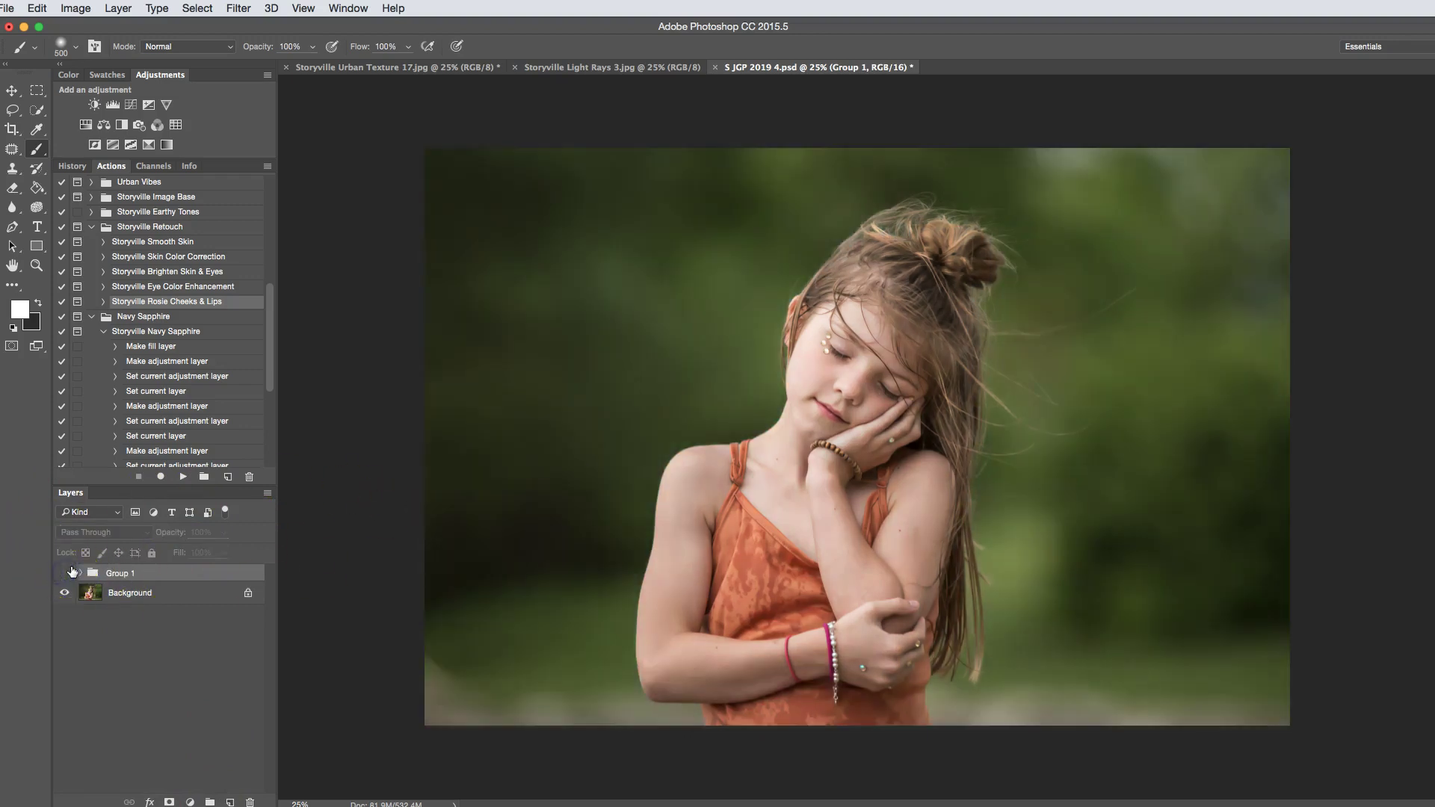
{"action": "left_click", "coordinate": [64, 573]}
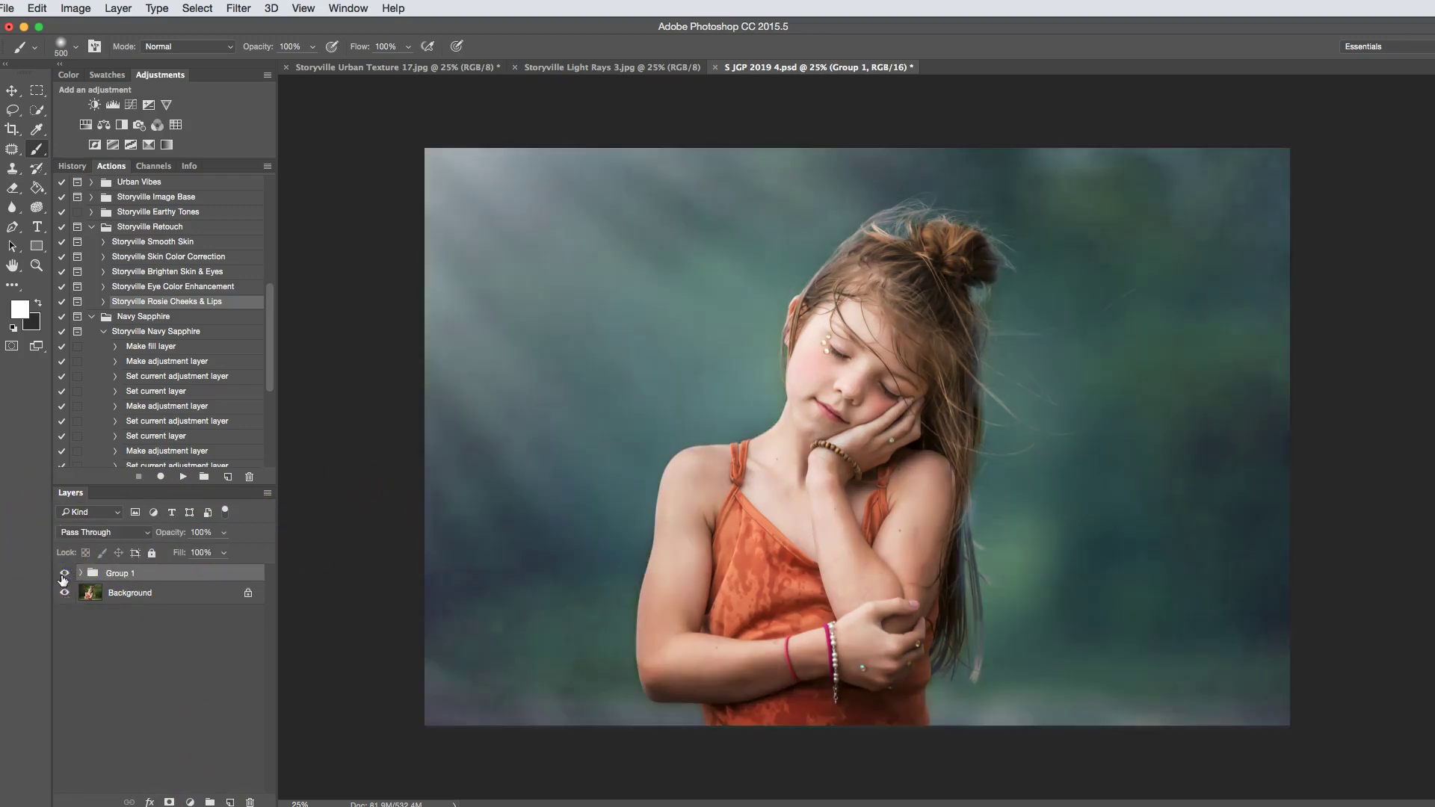
{"action": "left_click", "coordinate": [65, 573]}
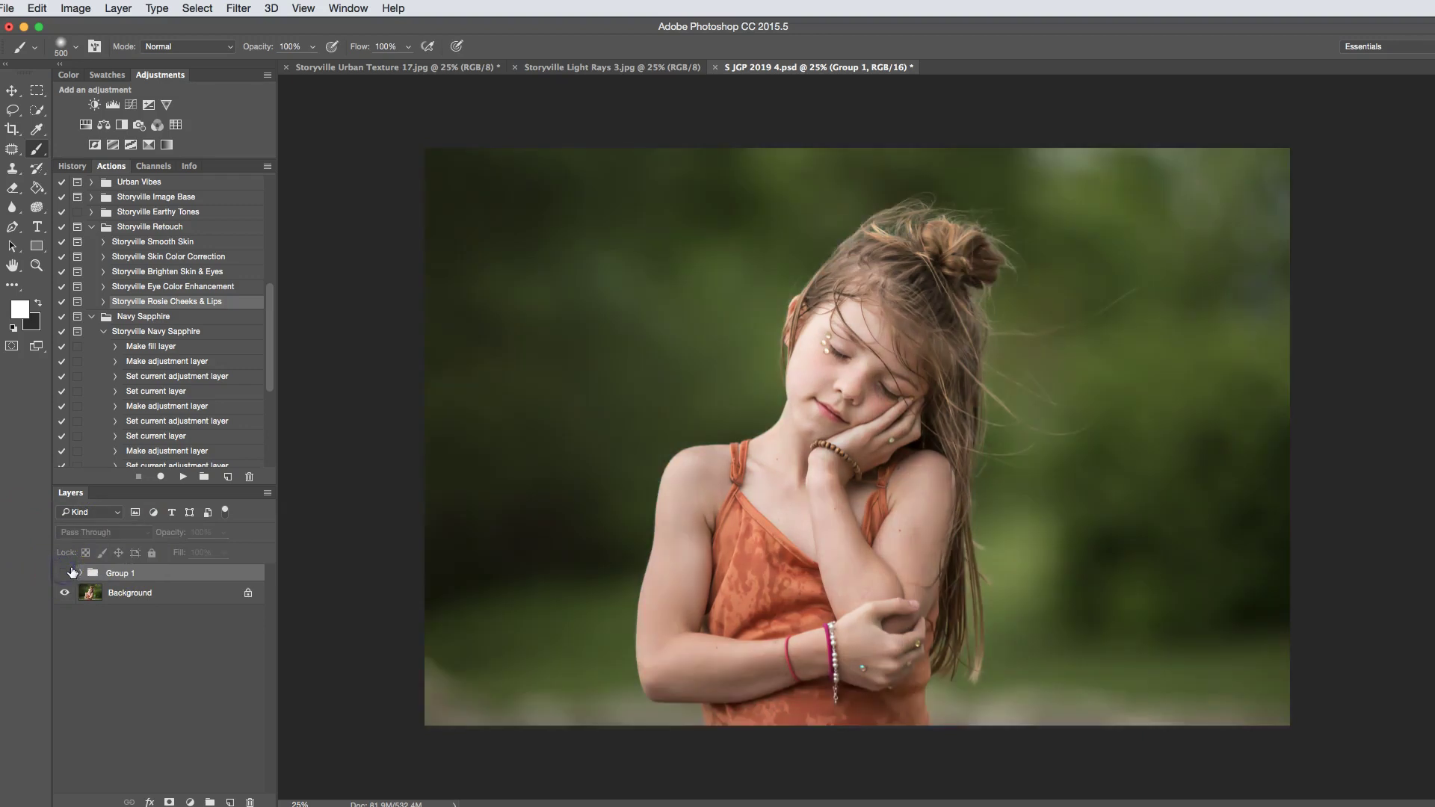
{"action": "left_click", "coordinate": [118, 624]}
{"action": "left_click", "coordinate": [66, 573]}
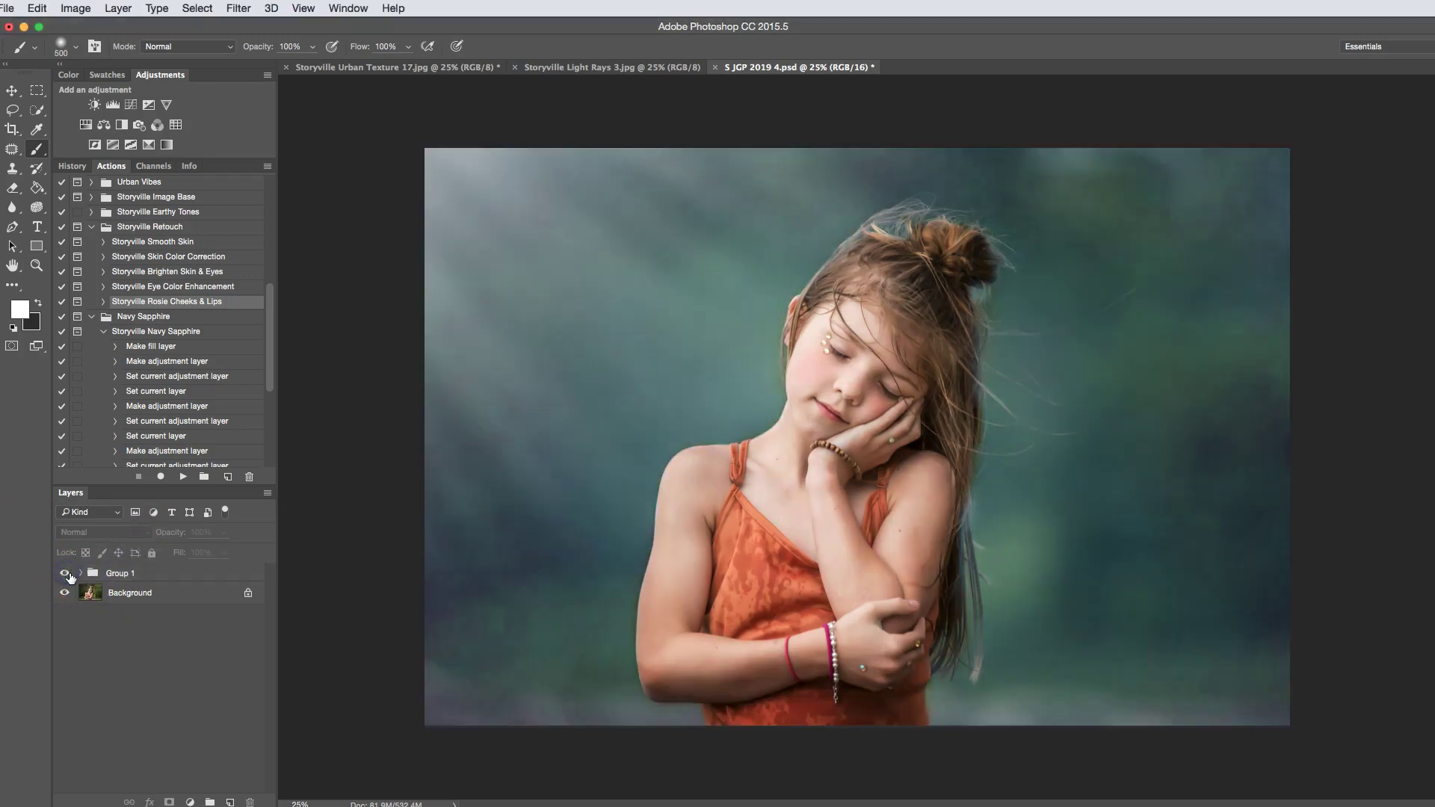